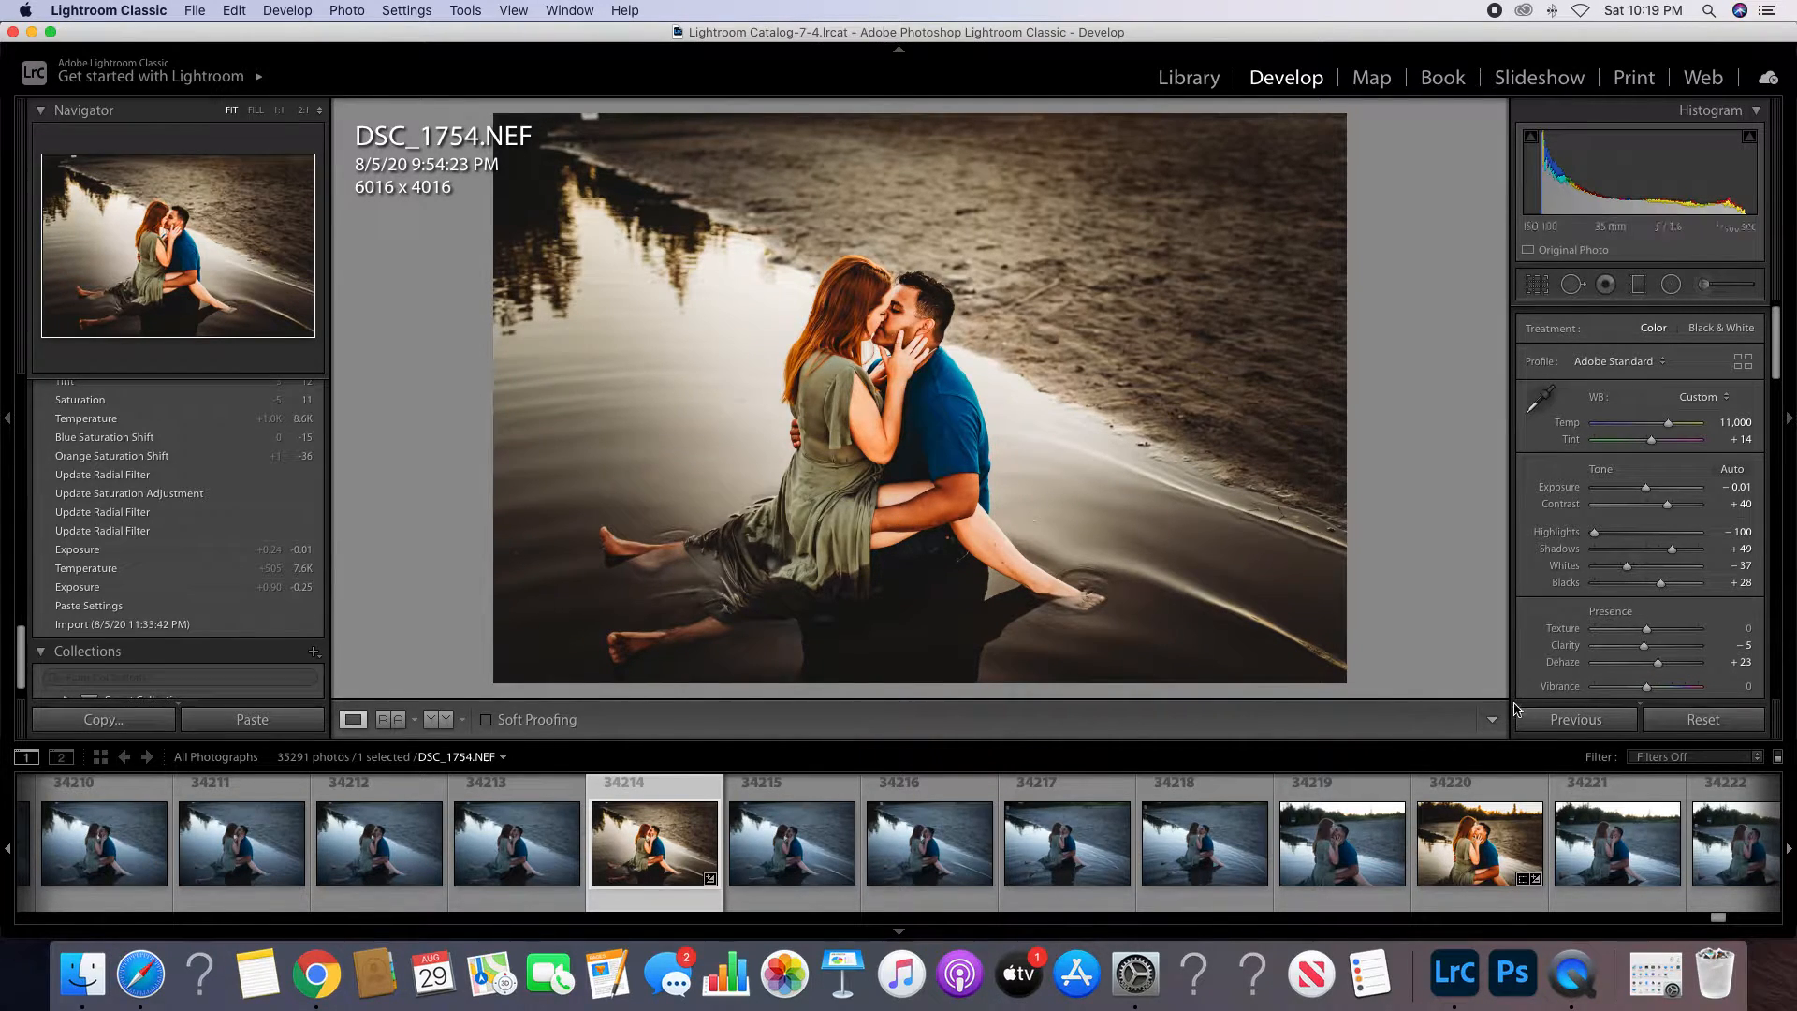
Reset the photo's existing edits and apply the preset 001 - C - SMAL Vol. 2 - 01.
left_click(1703, 720)
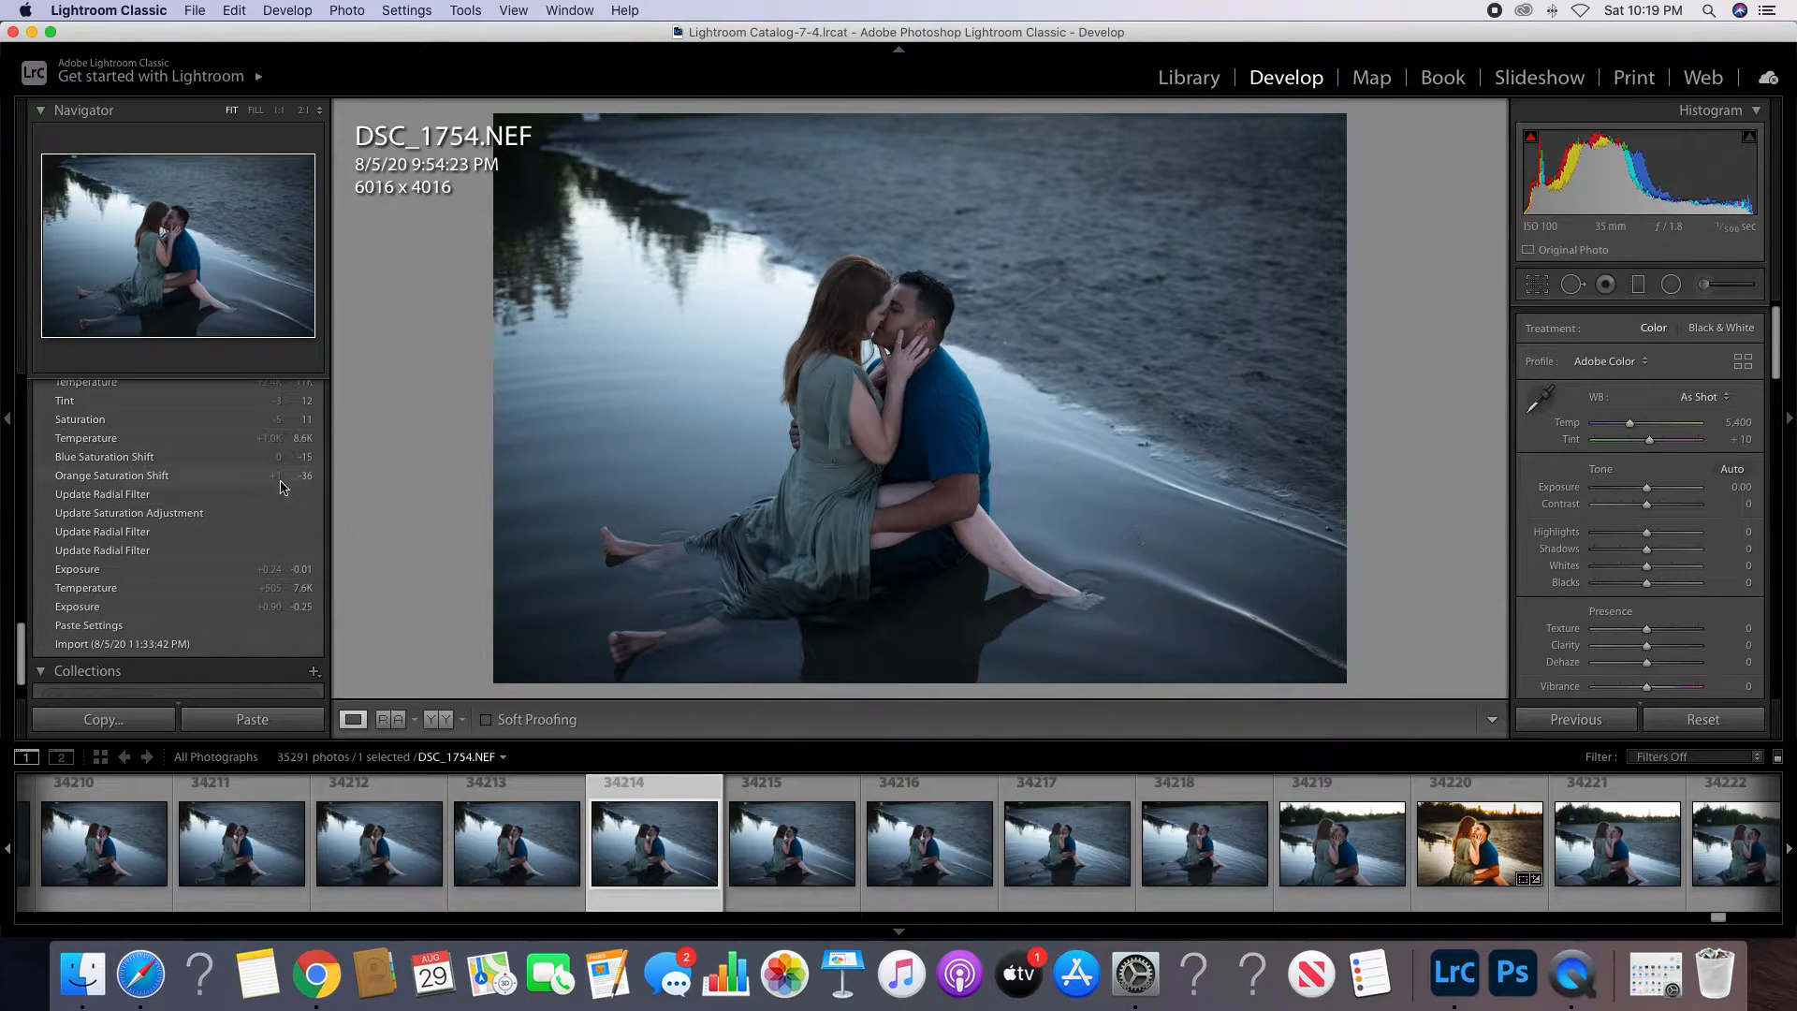
scroll(281, 487, "up", 10)
scroll(281, 486, "down", 8)
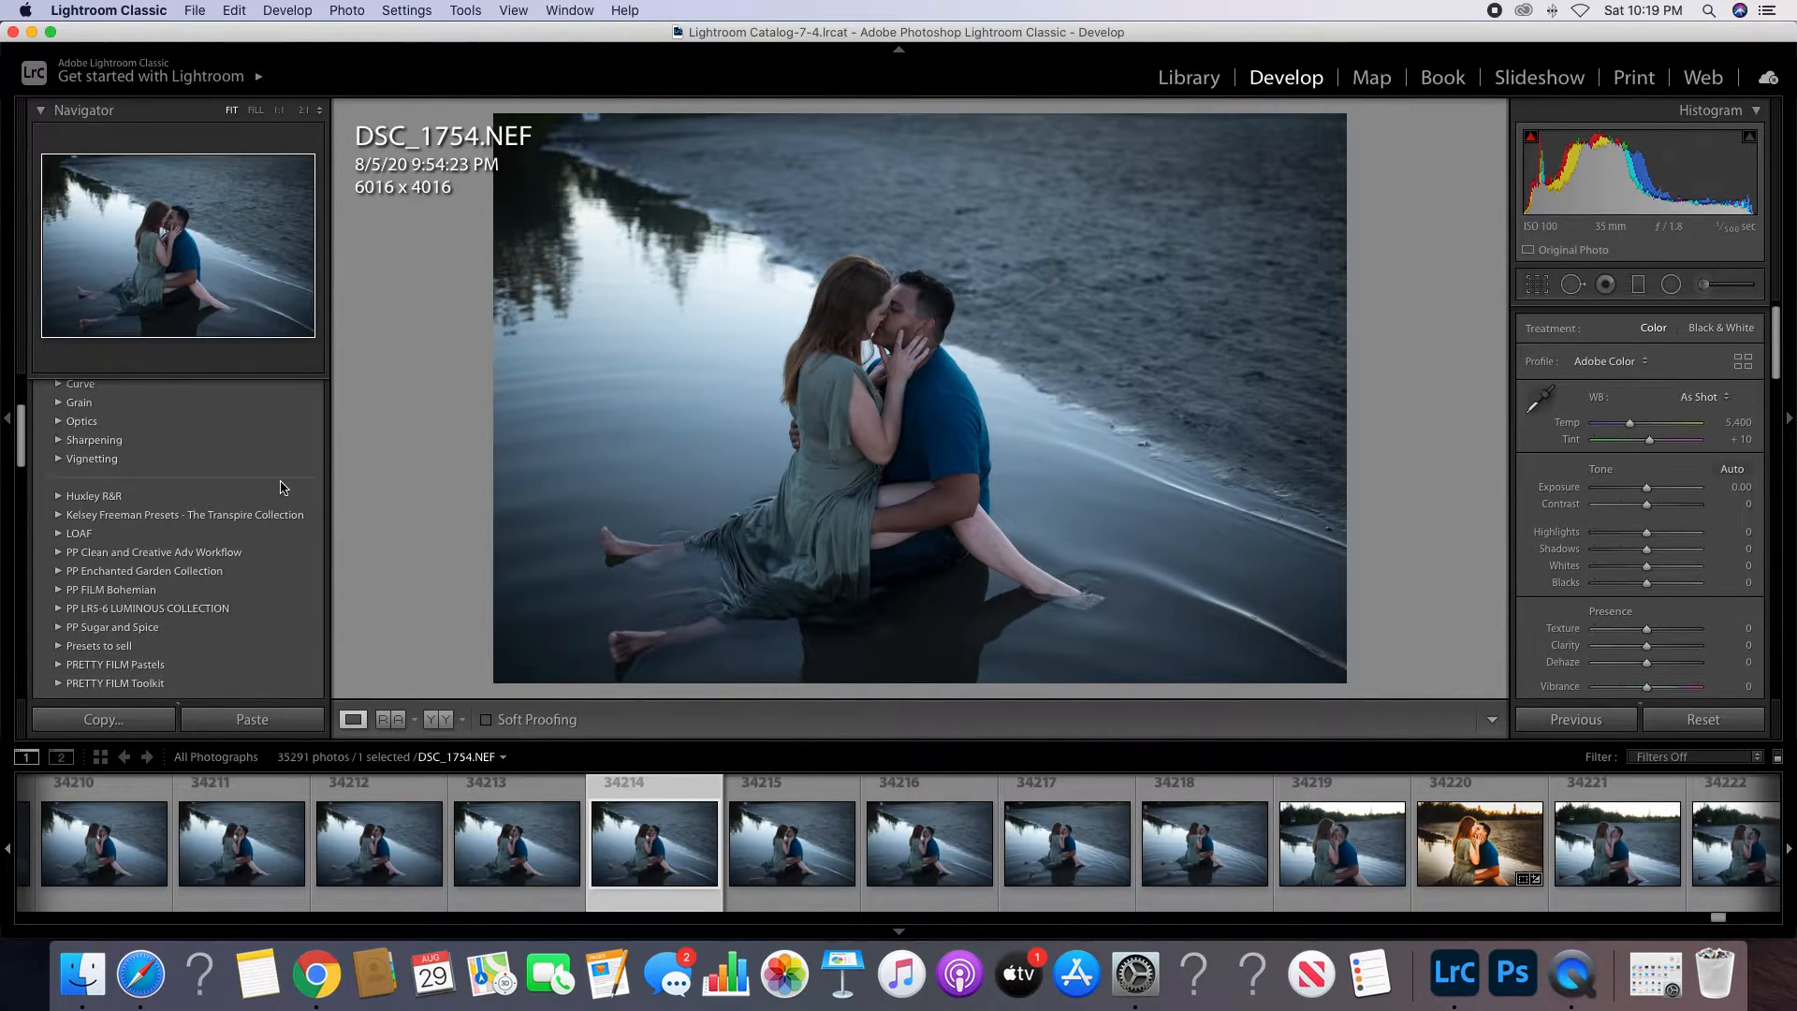
left_click(240, 479)
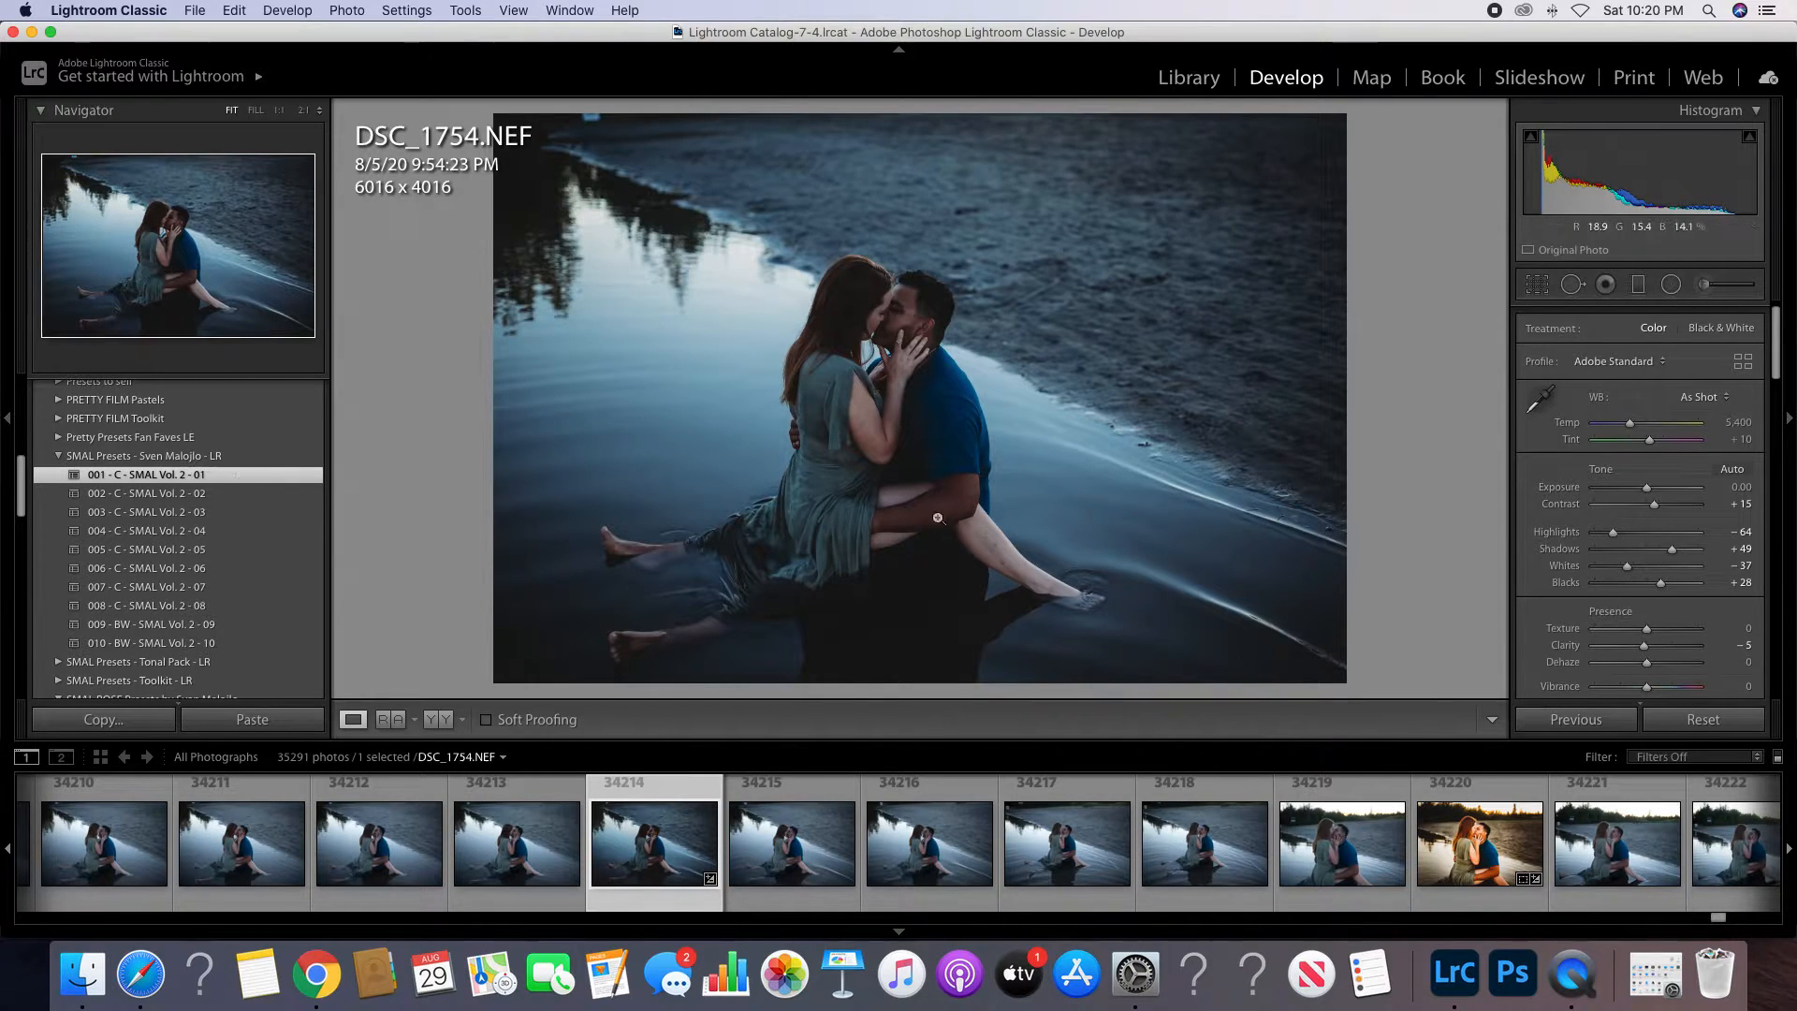
Remove the preset's grain by resetting the grain amount to 0.
scroll(1648, 534, "down", 1)
scroll(1649, 526, "down", 20)
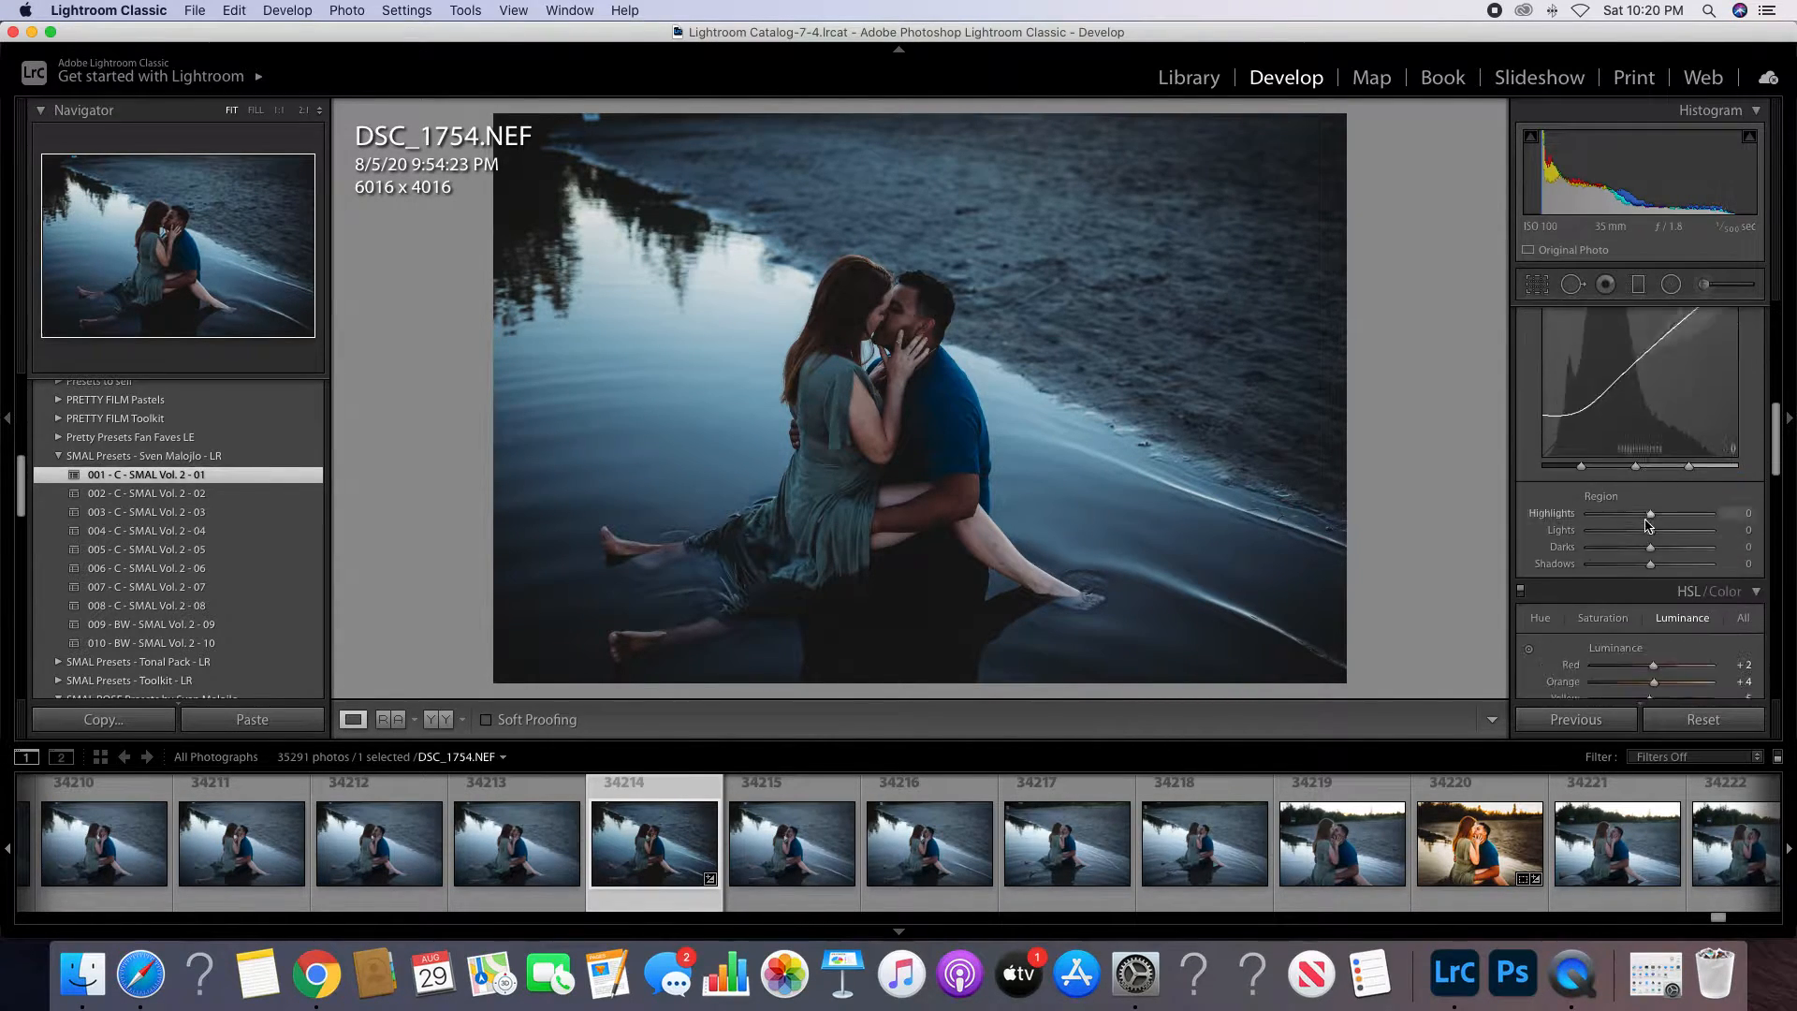
scroll(1647, 526, "down", 2)
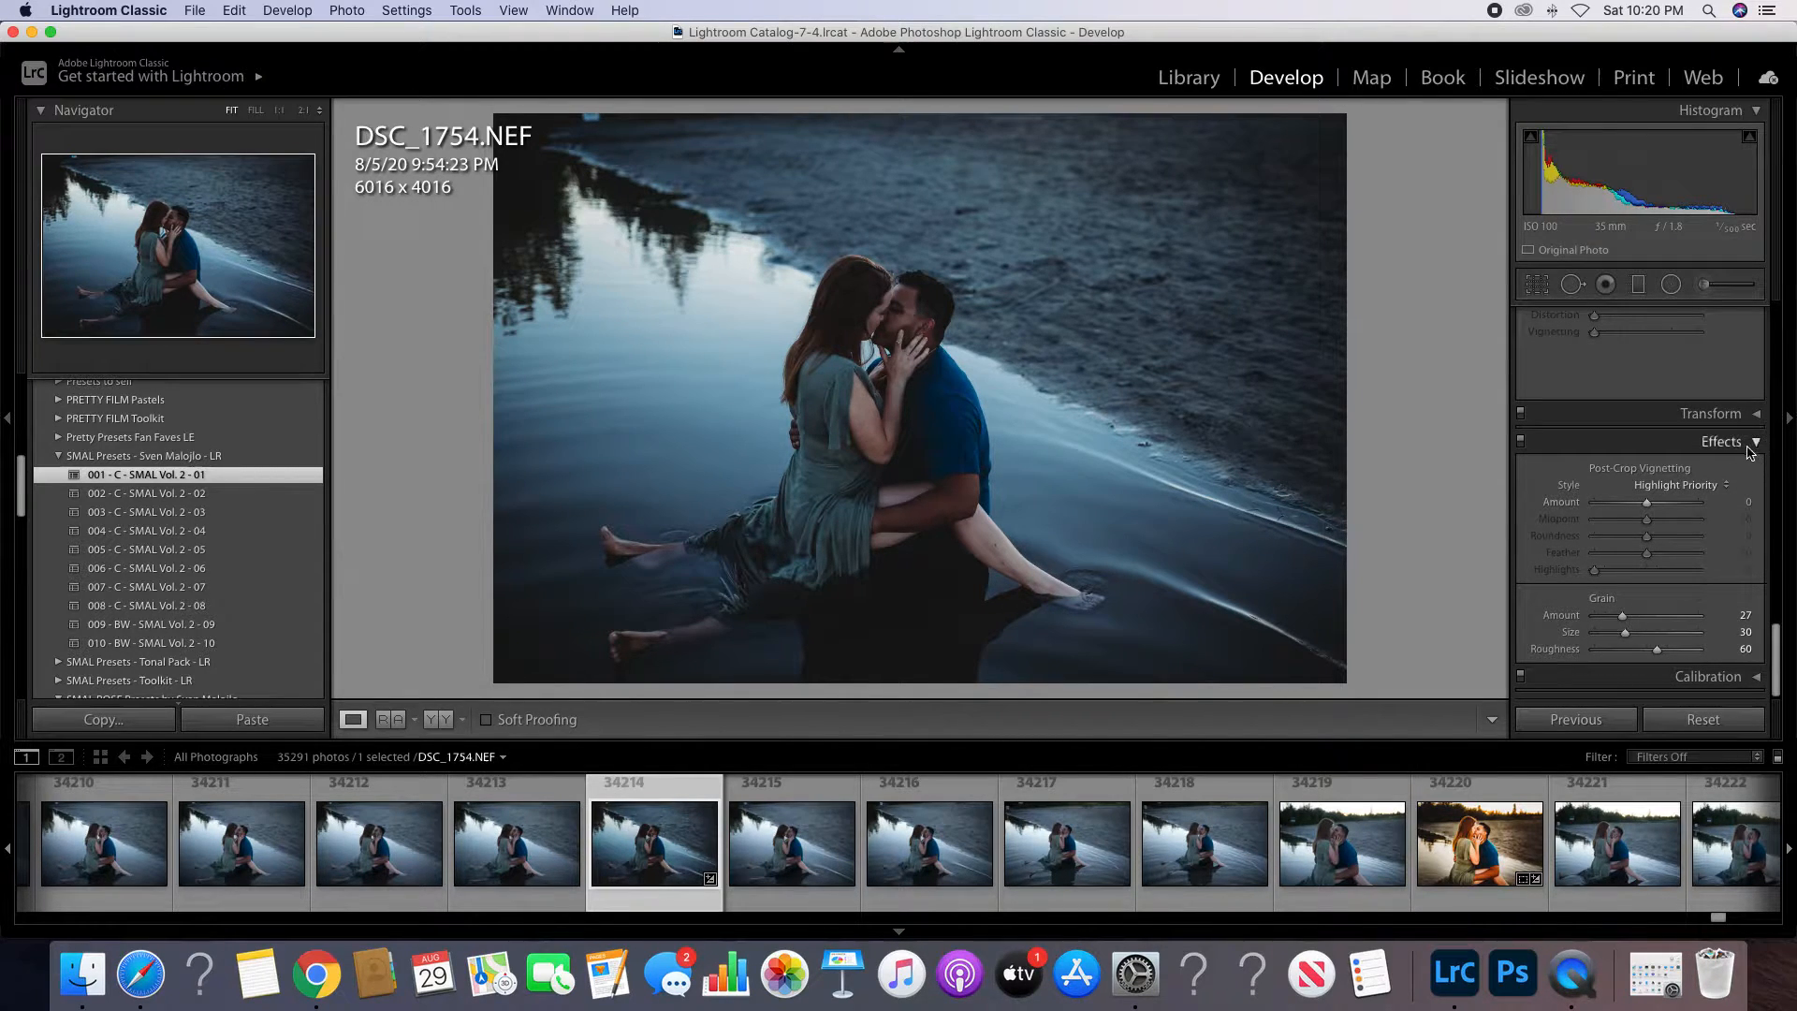
double_click(1558, 616)
Darken the photo's edges with a post-crop vignetting amount of -18.
scroll(1561, 621, "up", 1)
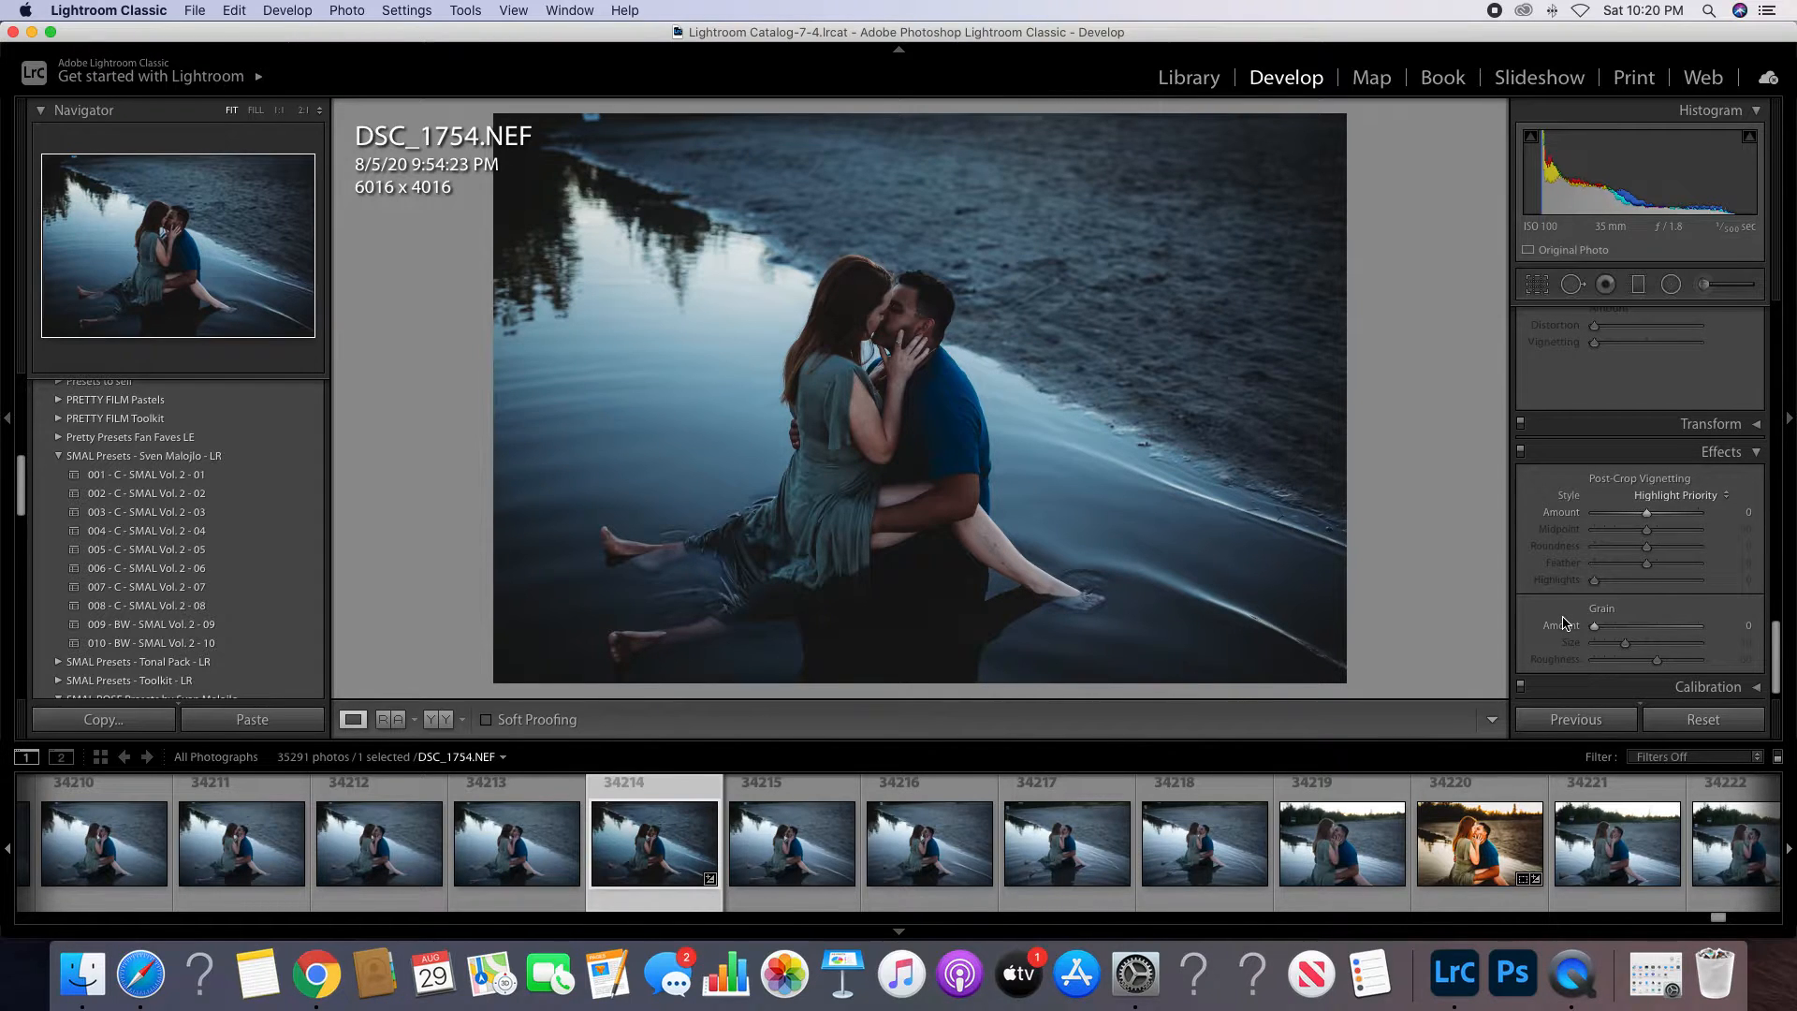
scroll(1563, 624, "up", 1)
scroll(1554, 594, "up", 1)
scroll(1542, 556, "down", 1)
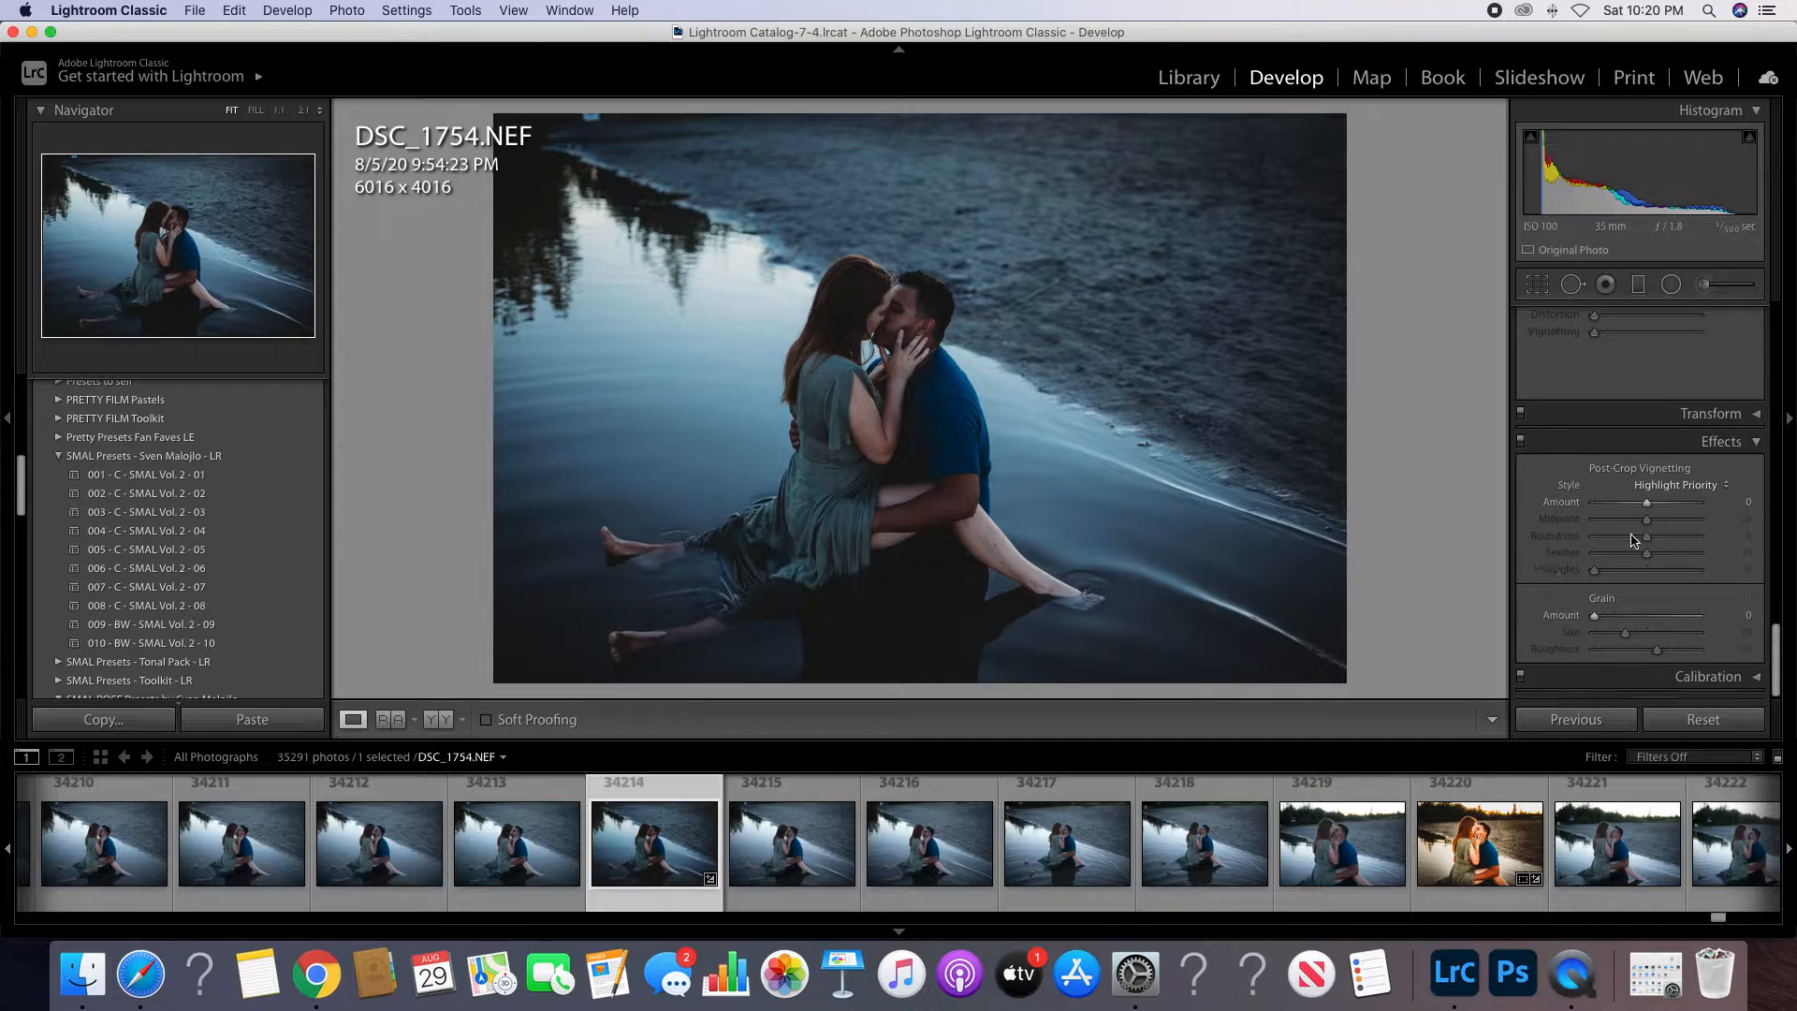
left_click_drag(1647, 508, 1637, 505)
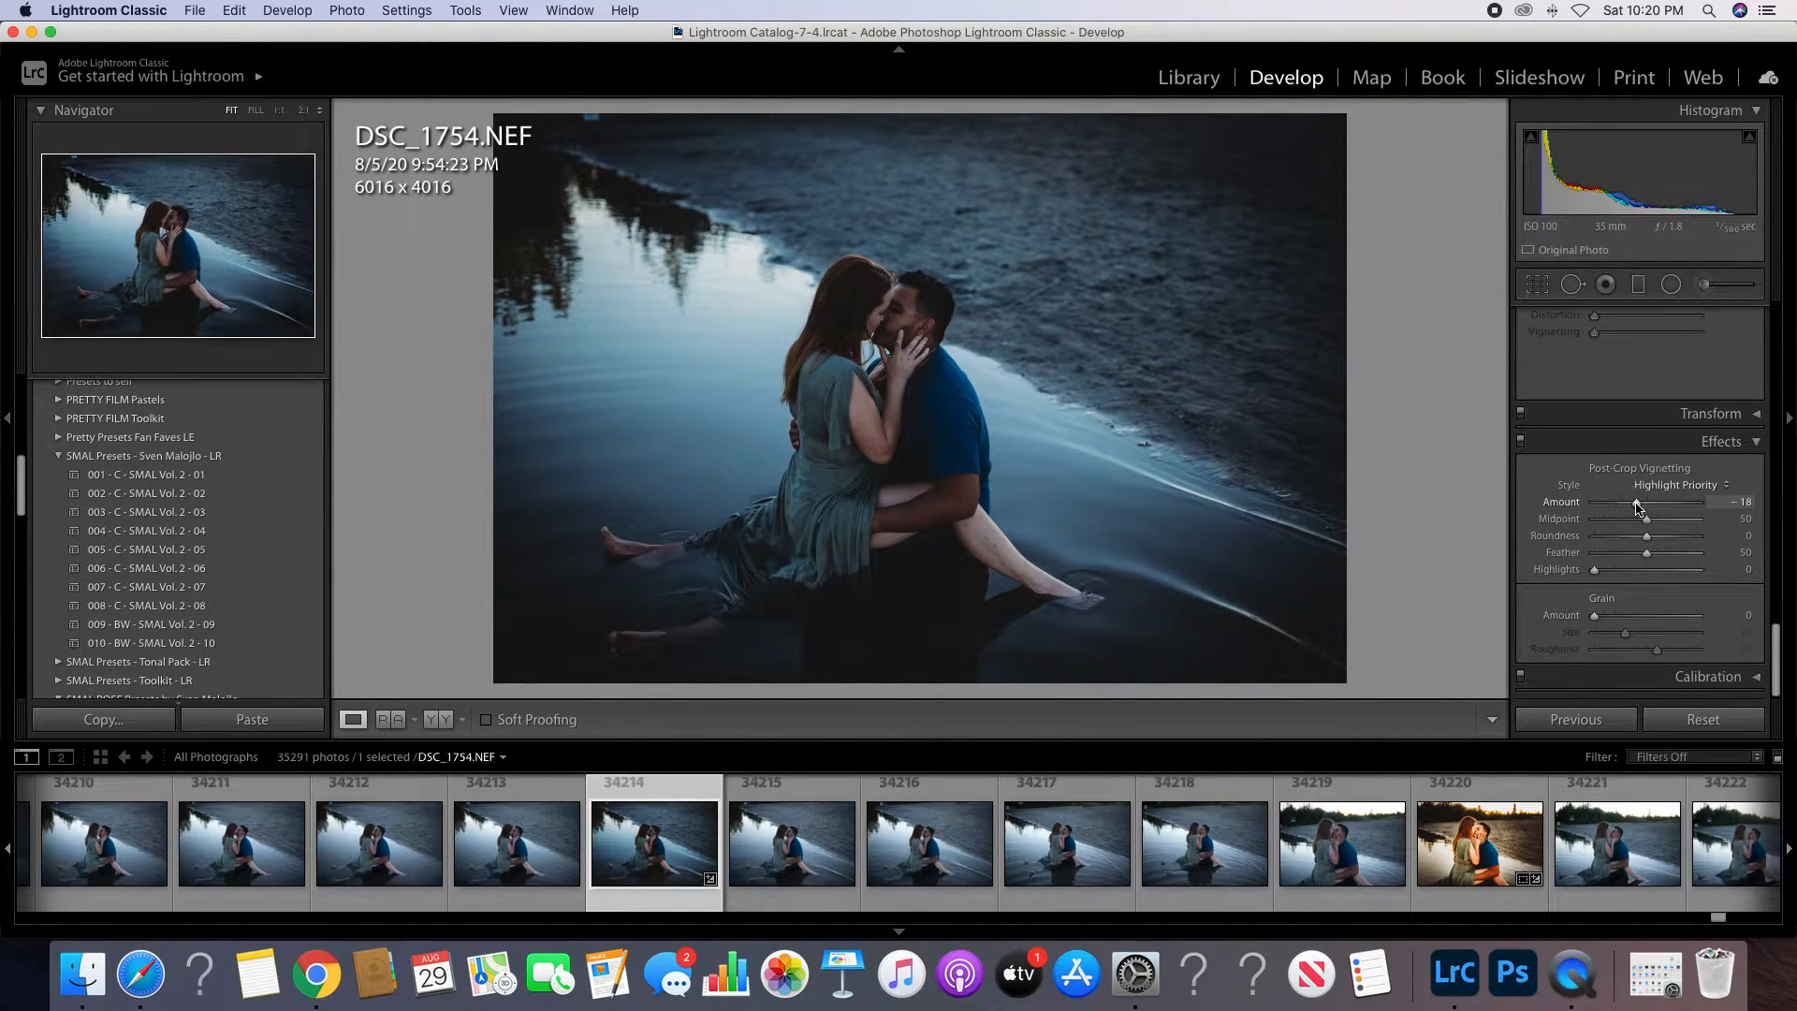
Enable lens profile corrections for the photo.
scroll(1639, 508, "up", 5)
scroll(1642, 508, "up", 6)
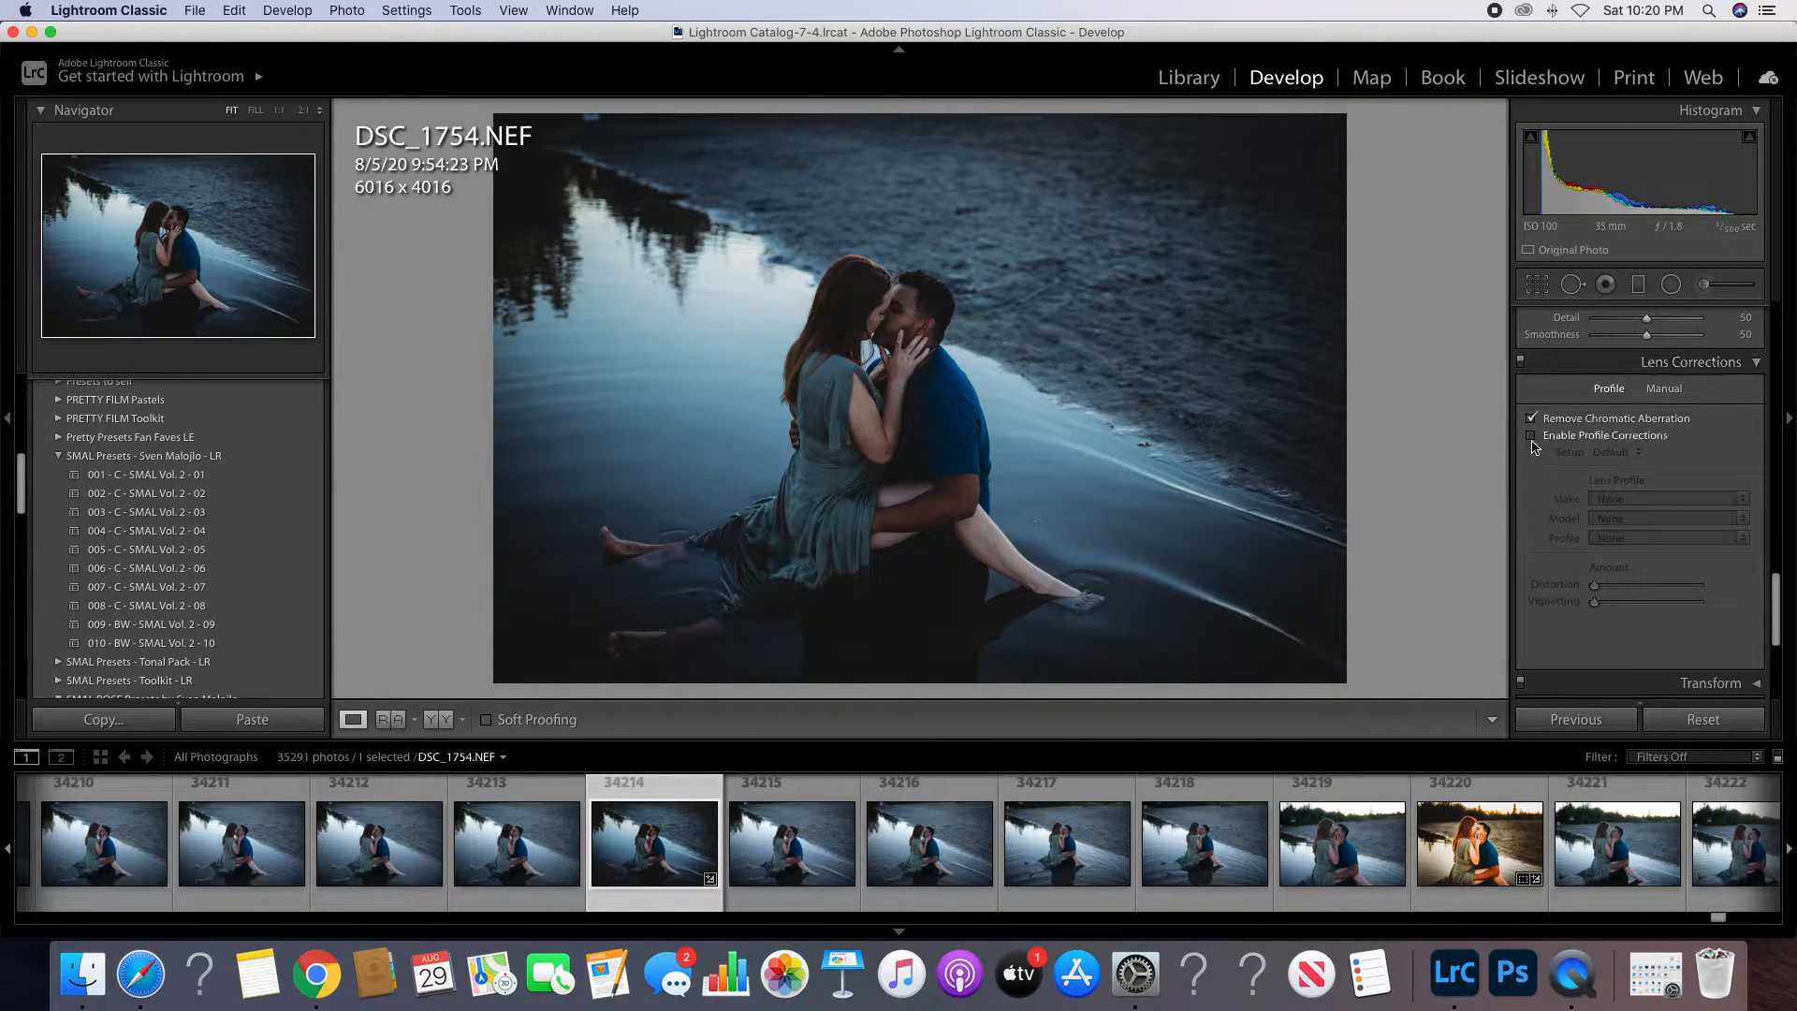
left_click(1533, 437)
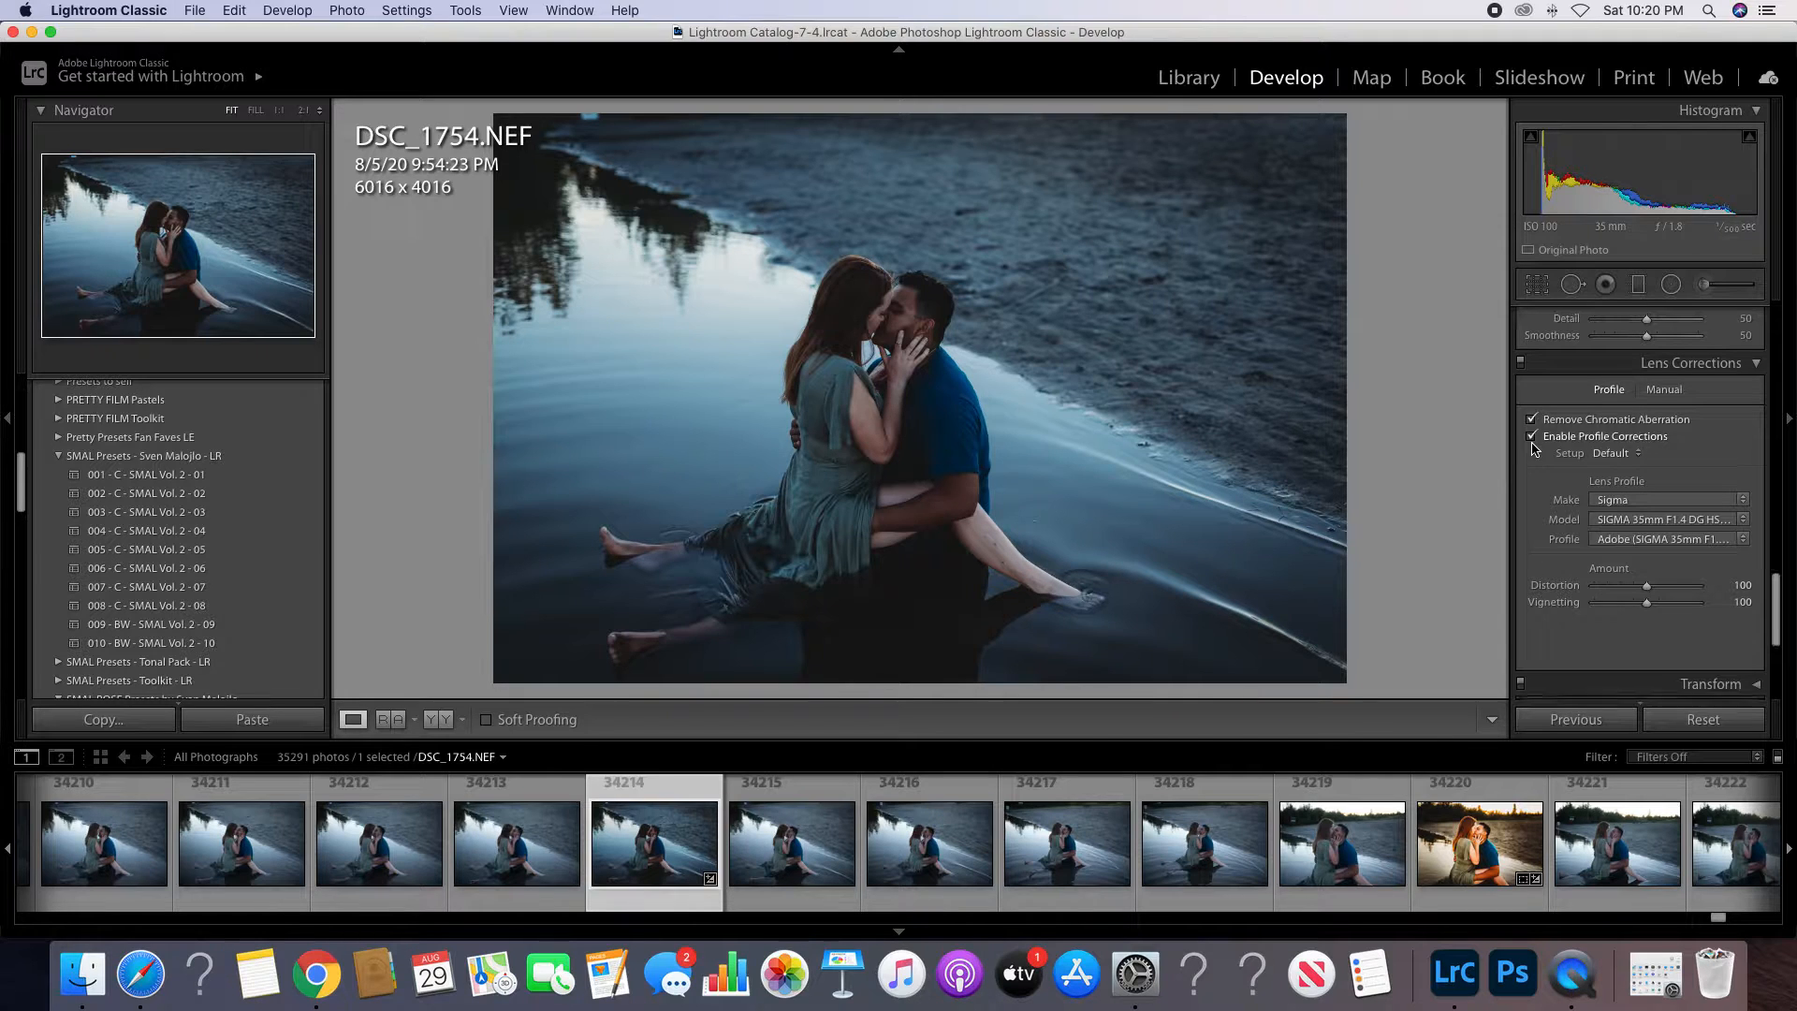
Warm the photo's white balance to a temperature of 11,000 and a tint of +14.
scroll(1534, 450, "up", 15)
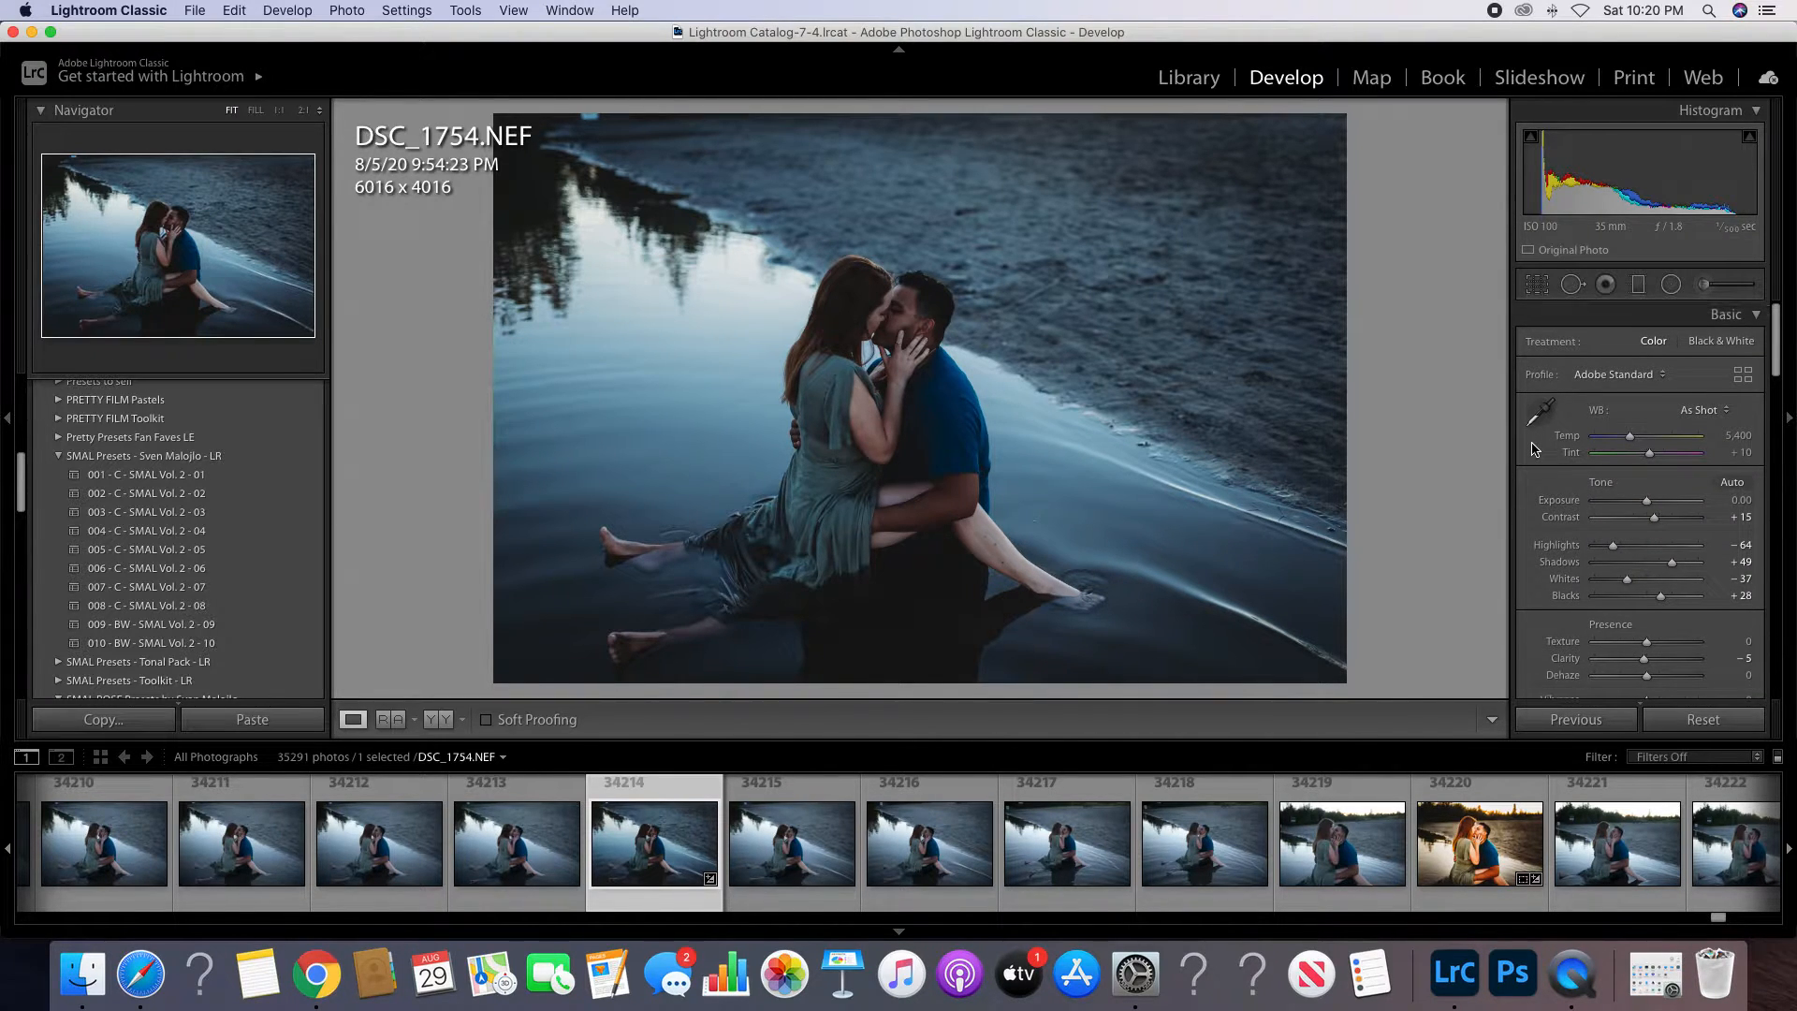
scroll(1535, 449, "down", 1)
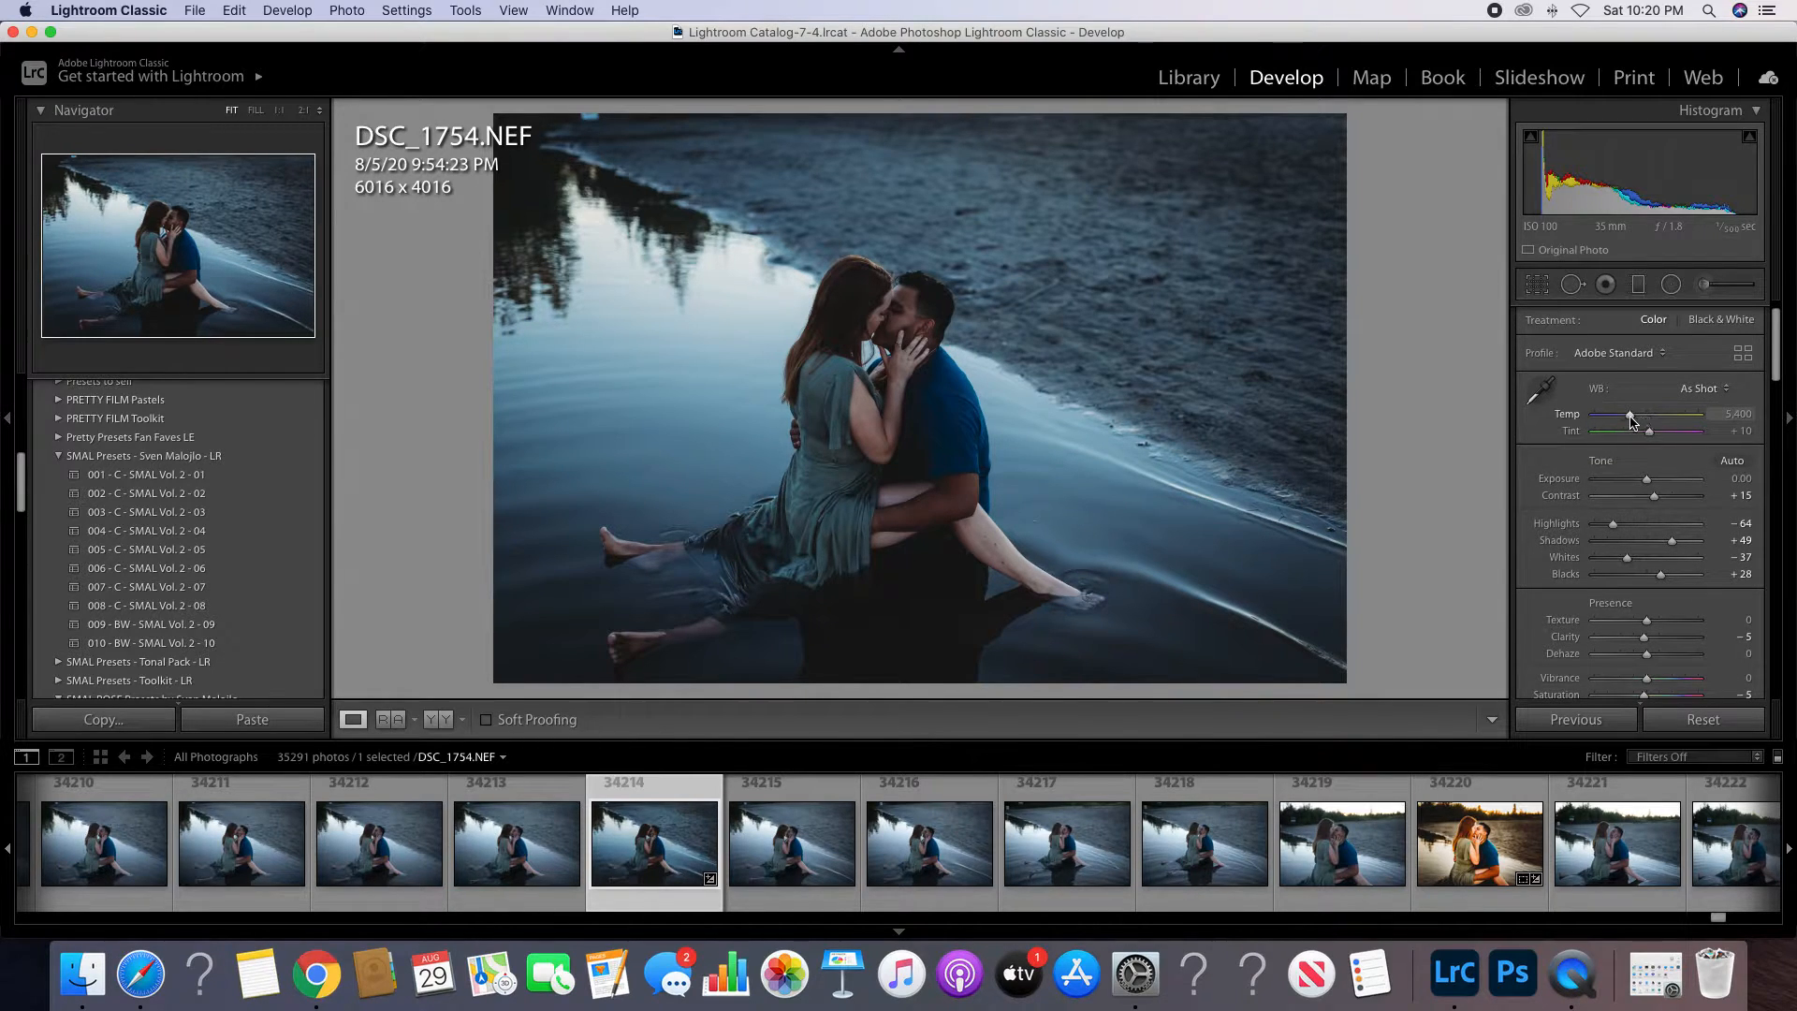
left_click_drag(1630, 421, 1670, 423)
left_click(1747, 418)
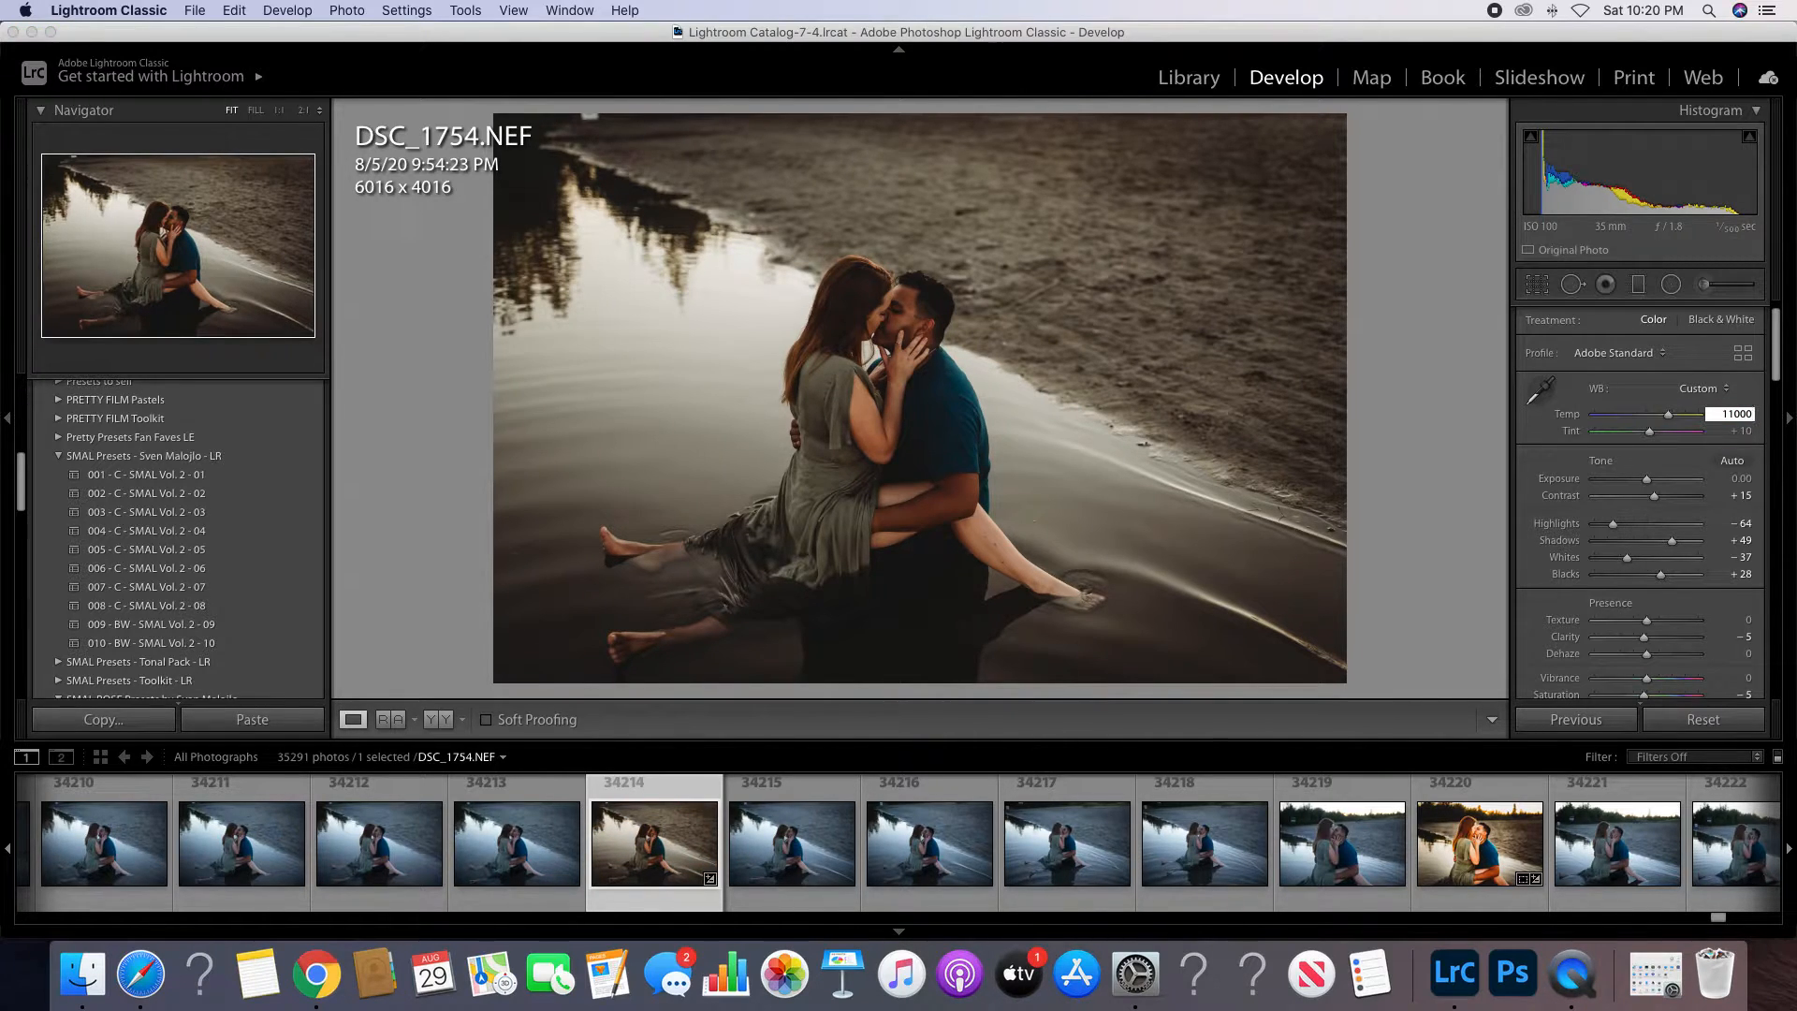
scroll(1715, 429, "down", 2)
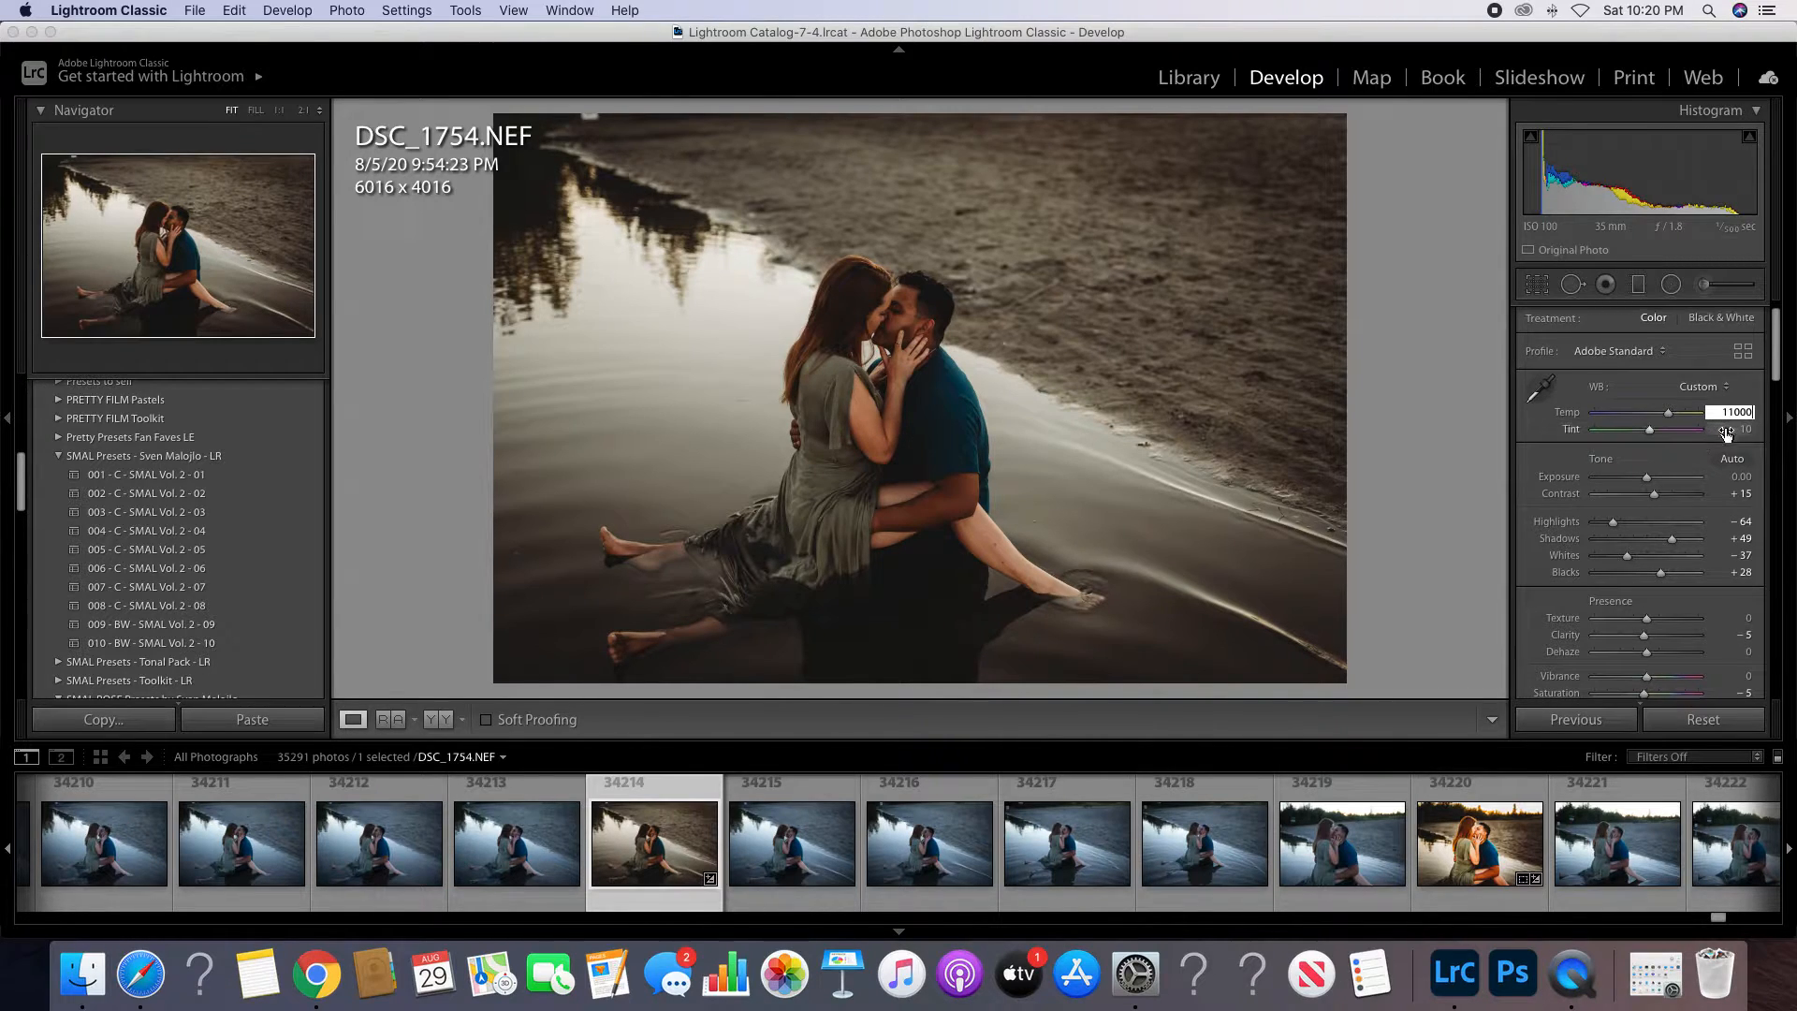
key("Return")
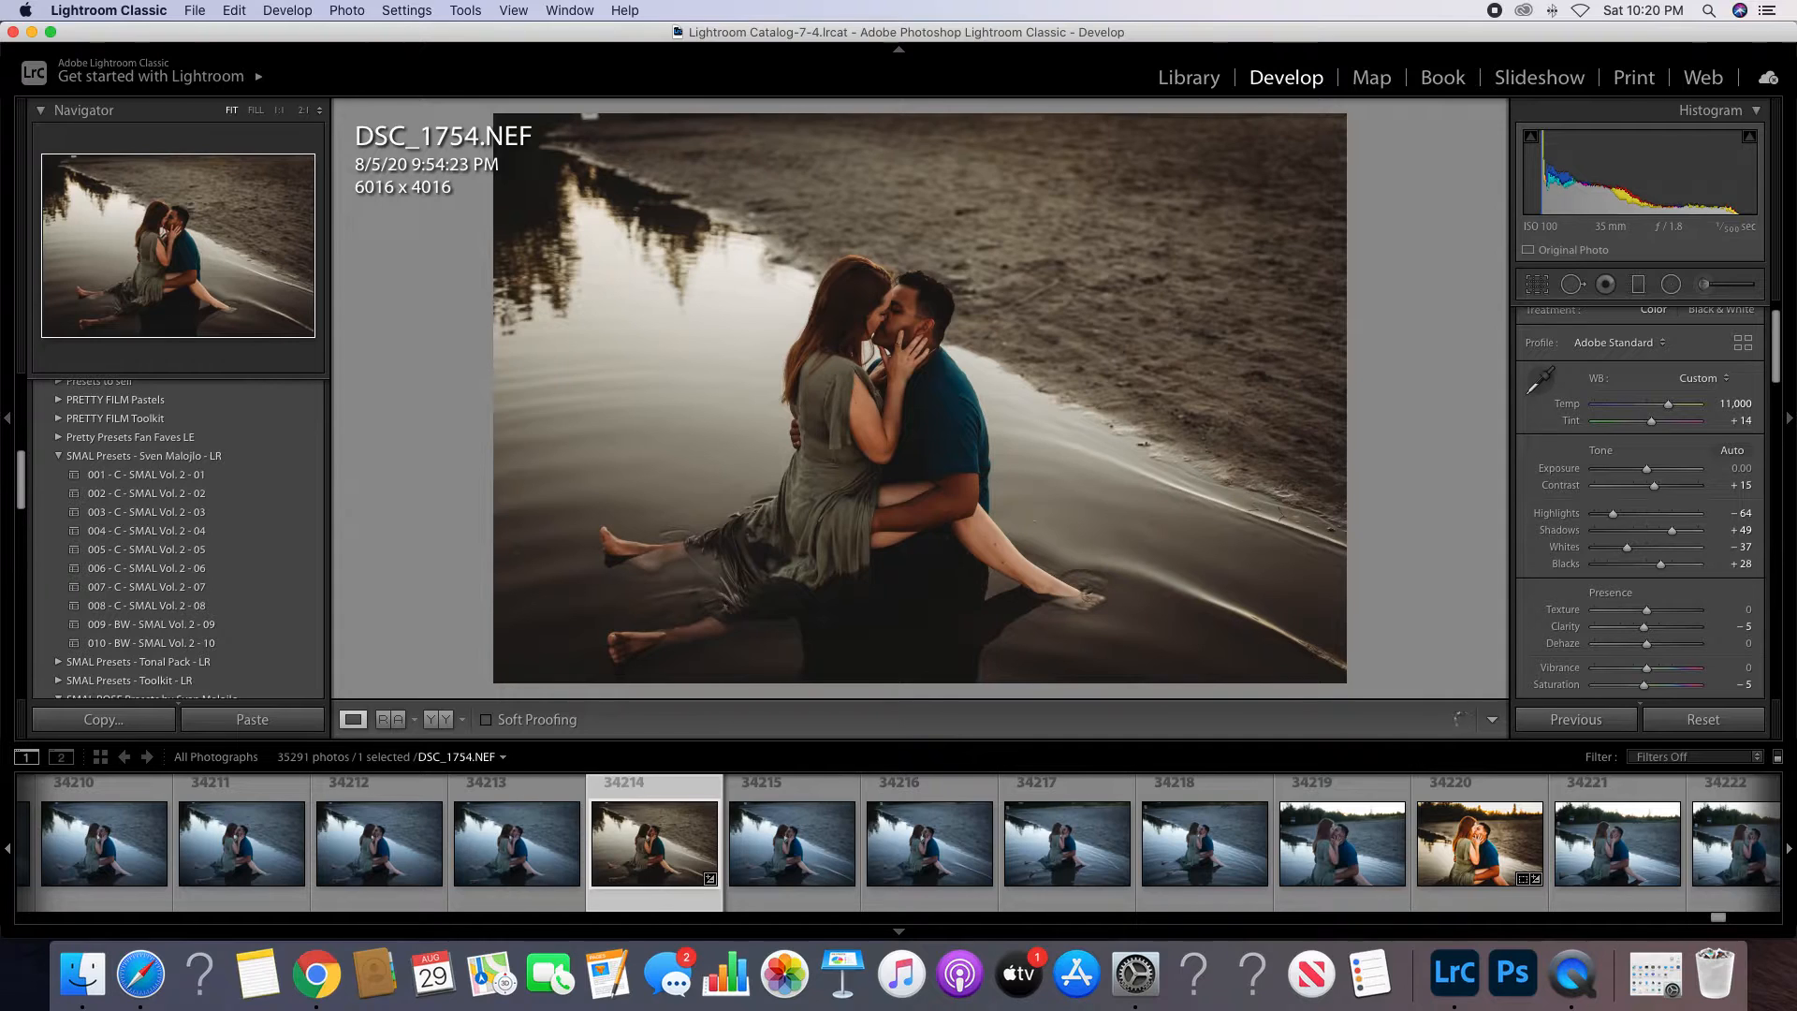
scroll(1732, 420, "up", 1)
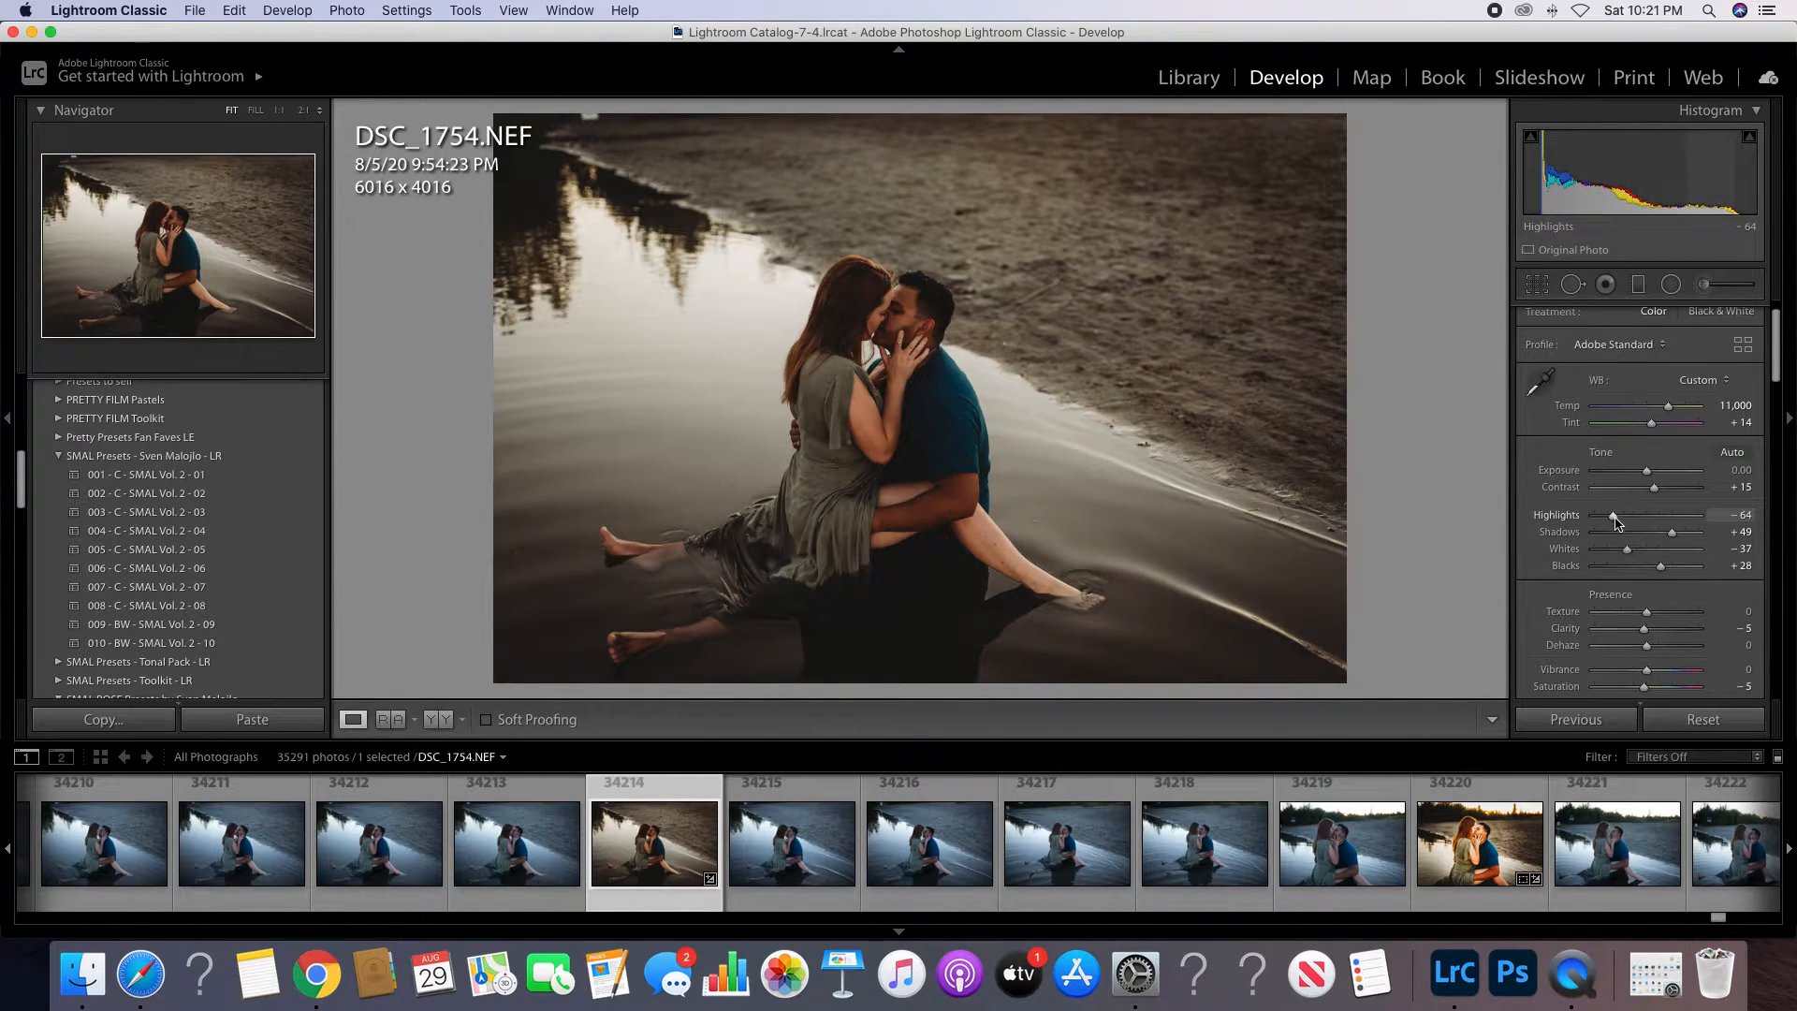
Lower the highlights to -100 and raise the contrast to +40.
left_click_drag(1614, 517, 1547, 526)
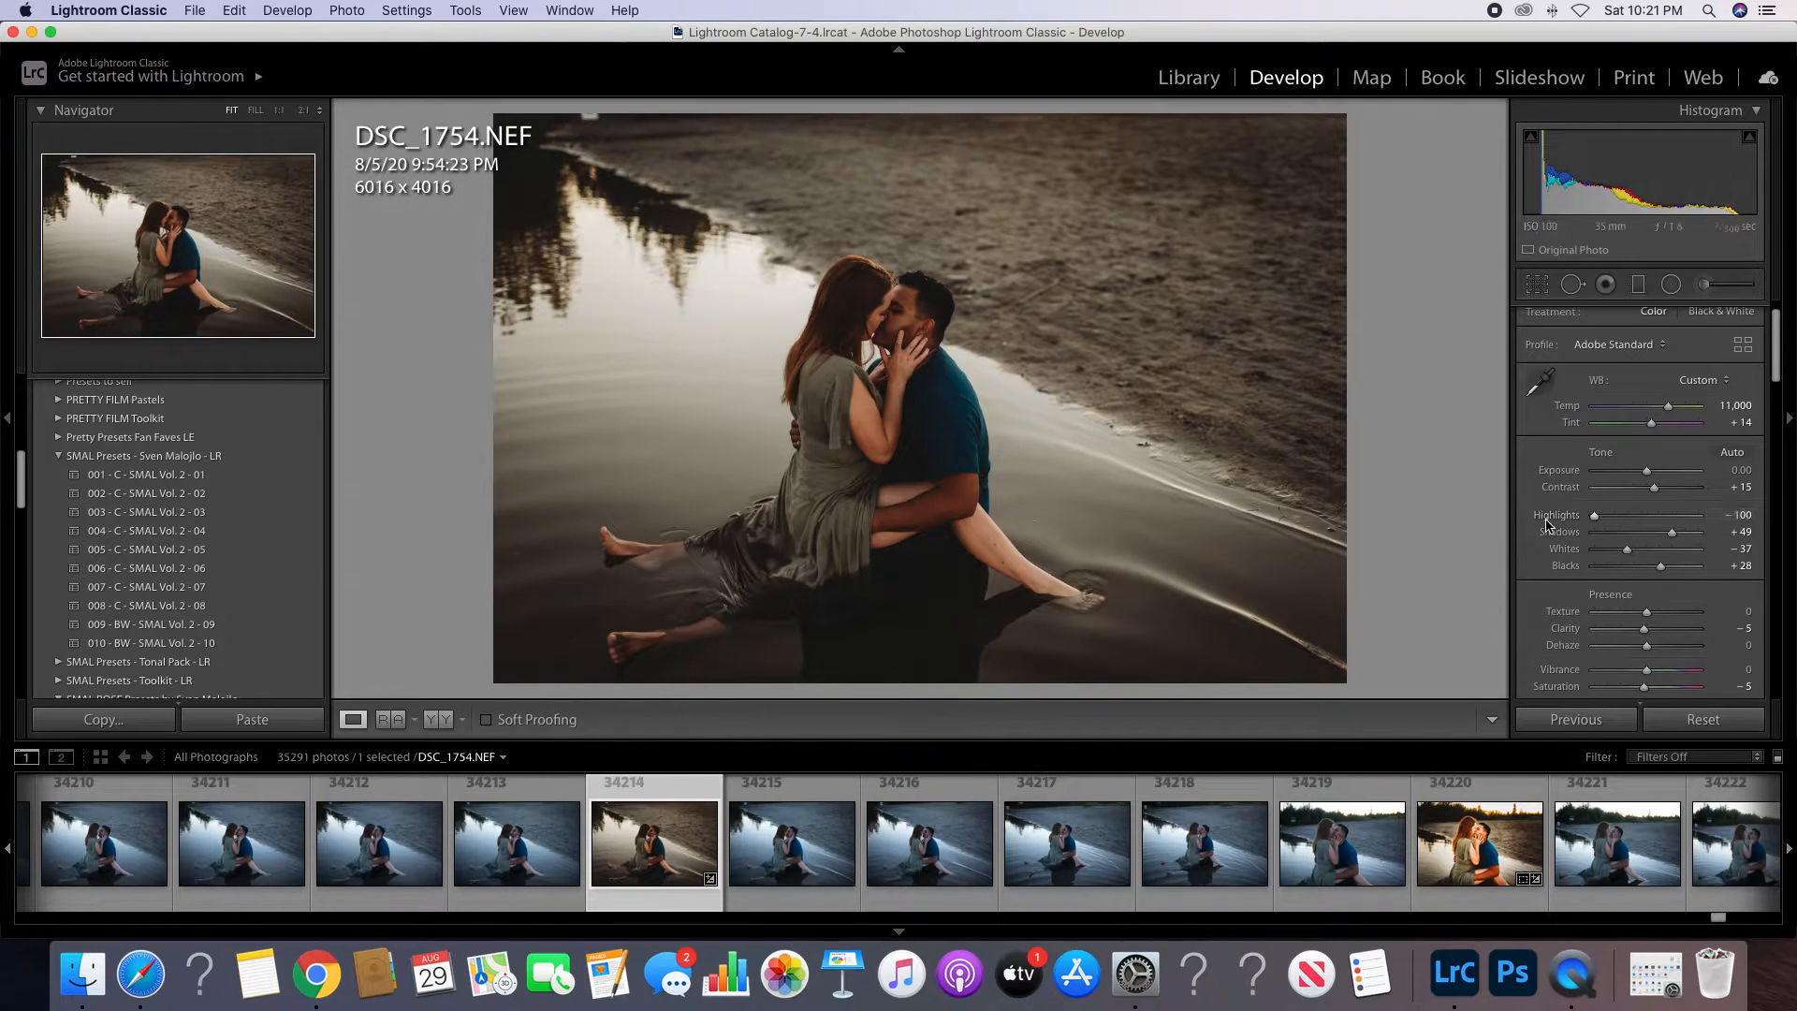
left_click_drag(1657, 496, 1671, 498)
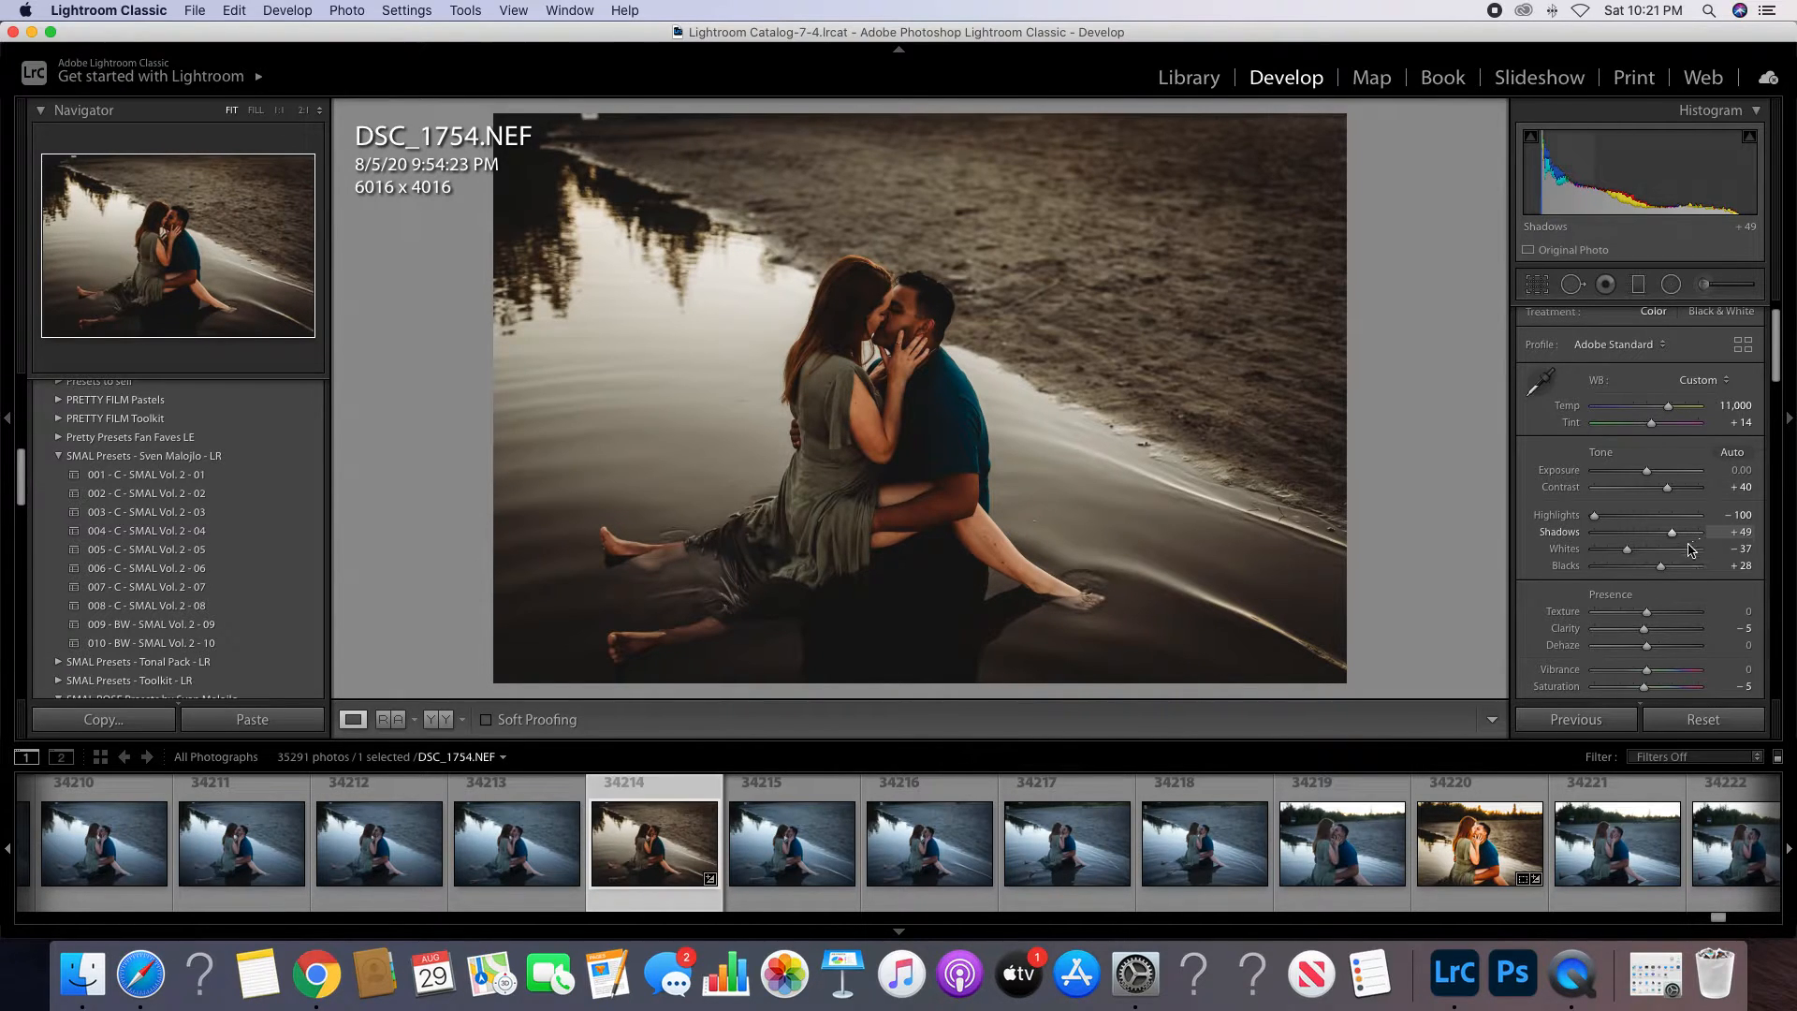
Set Dehaze to +23 and slightly raise the photo's overall saturation.
scroll(1629, 623, "down", 1)
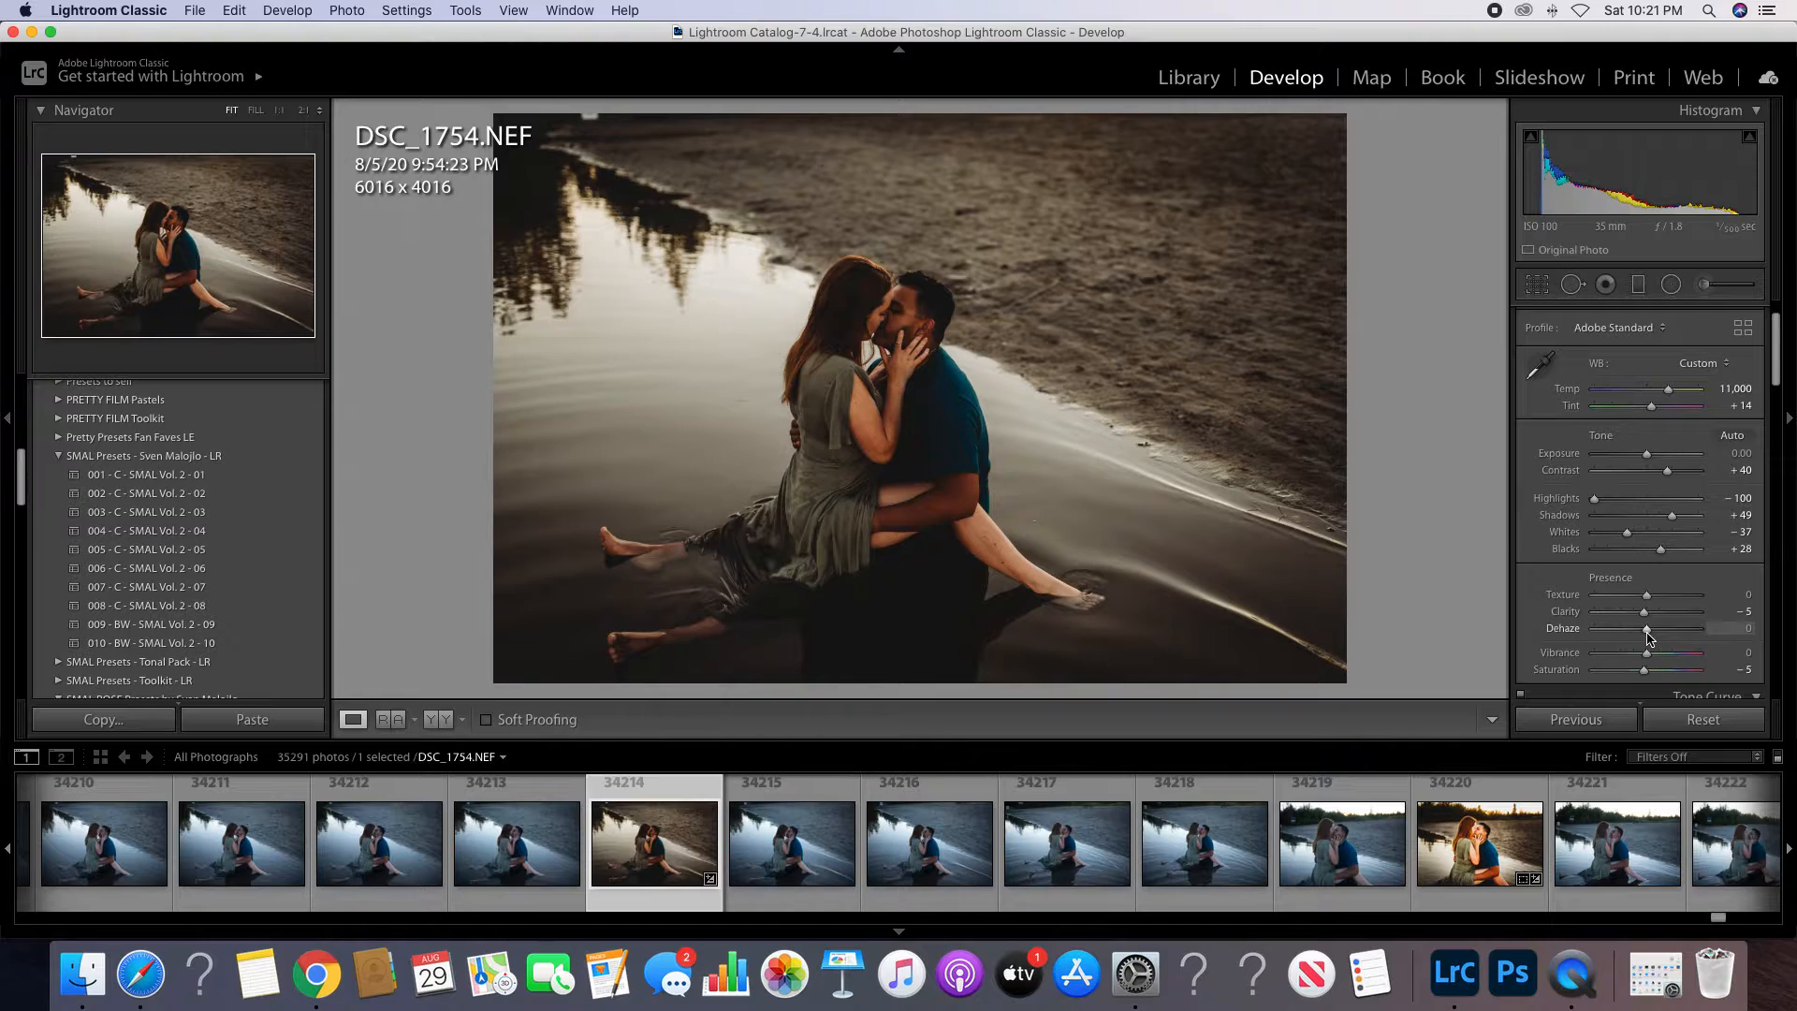
left_click_drag(1651, 635, 1662, 637)
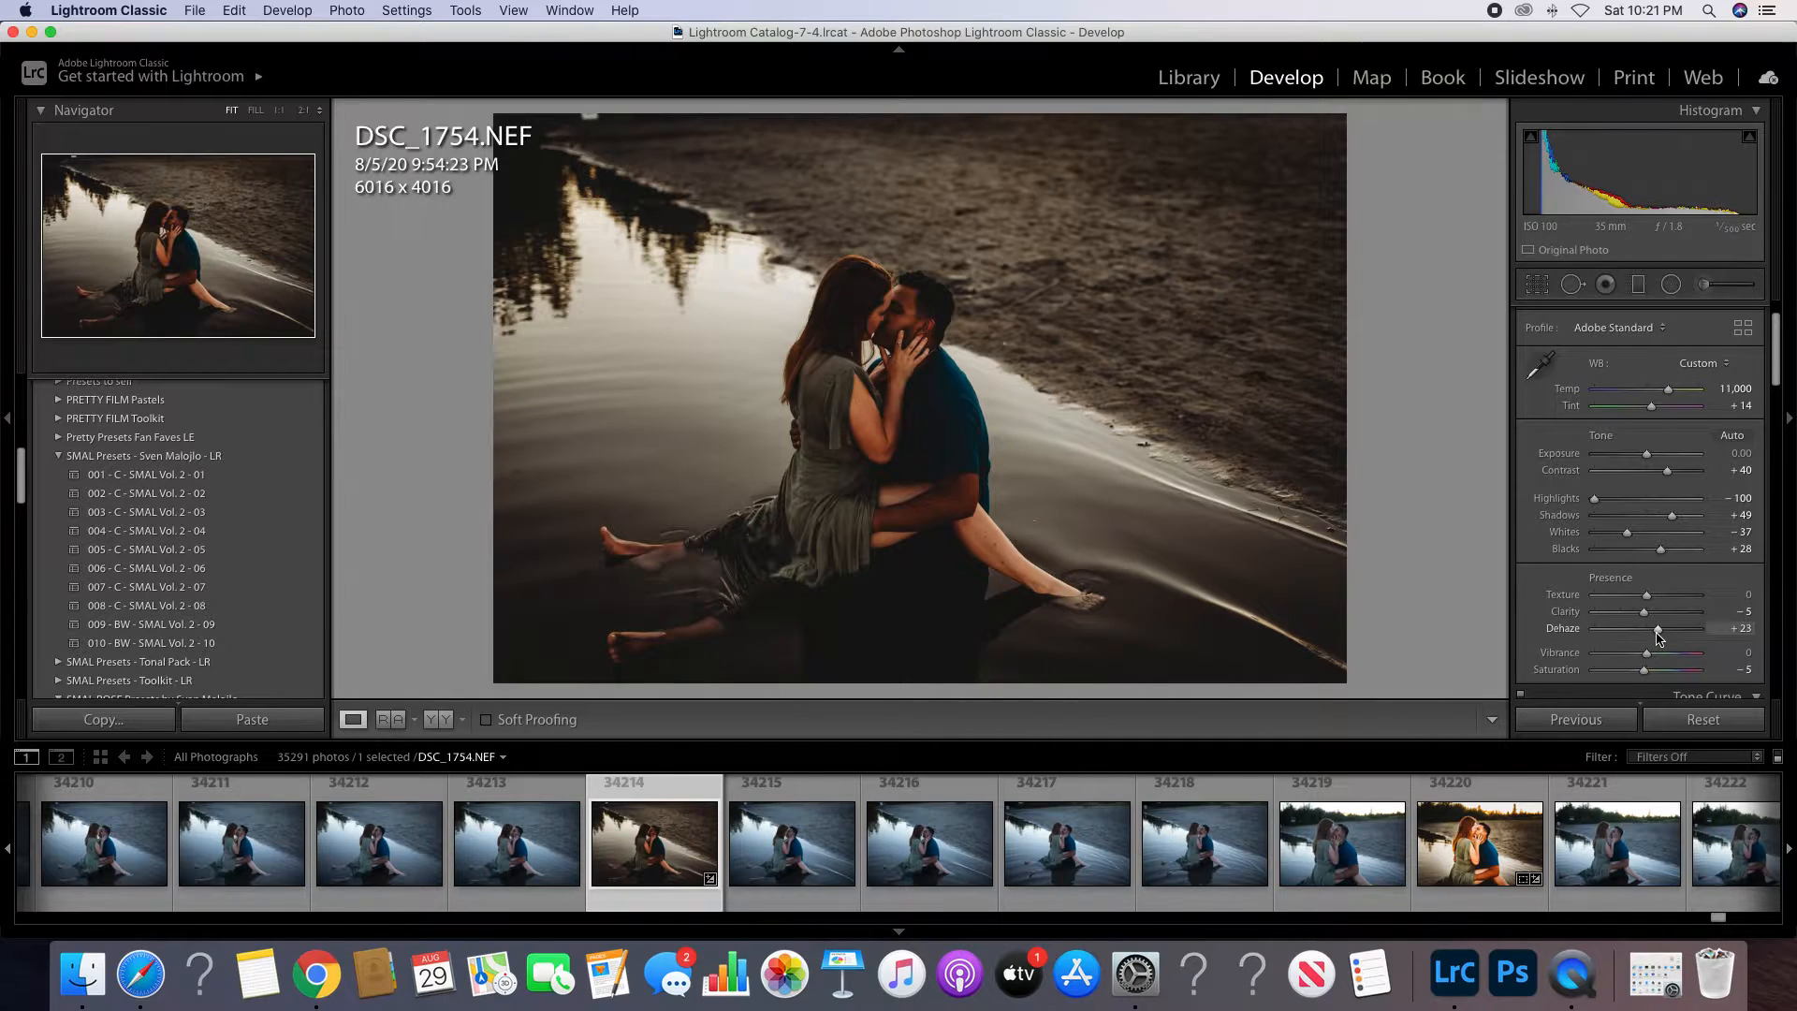
left_click_drag(1645, 672, 1655, 676)
Create a radial filter with the Exposure effect and centre its large ellipse over the couple.
left_click(1669, 285)
left_click(1609, 352)
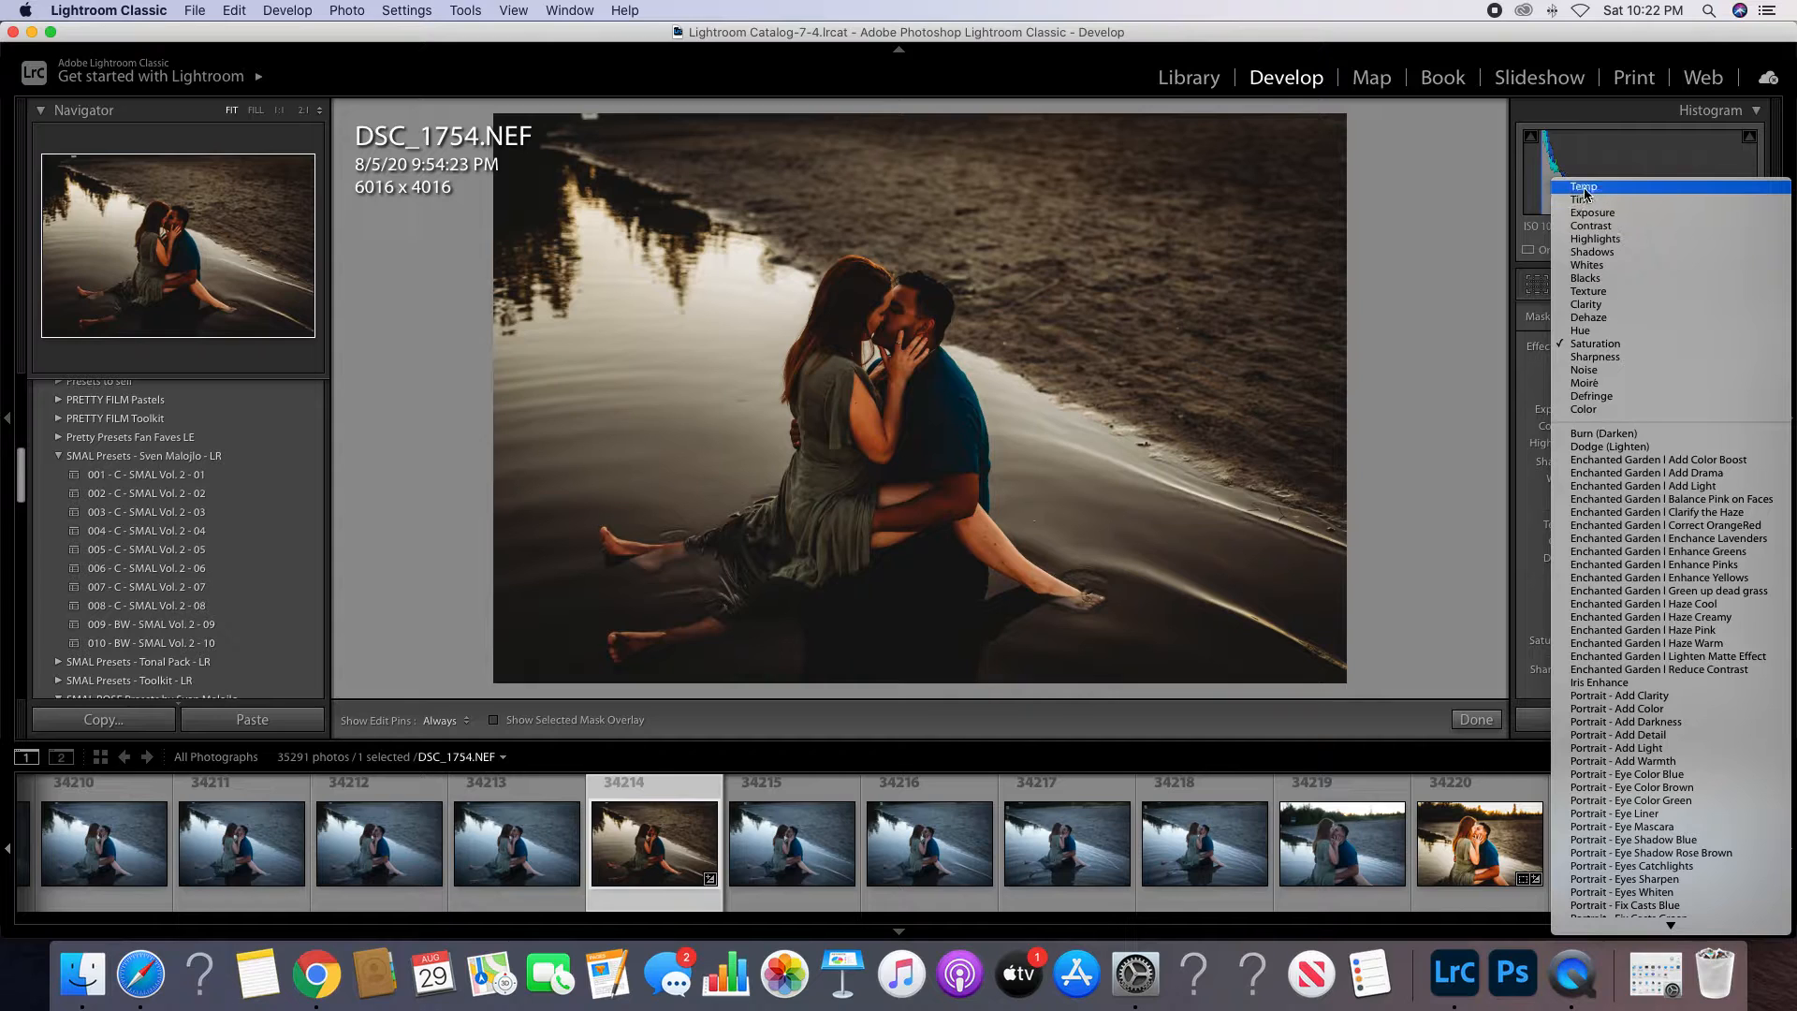
left_click(1604, 212)
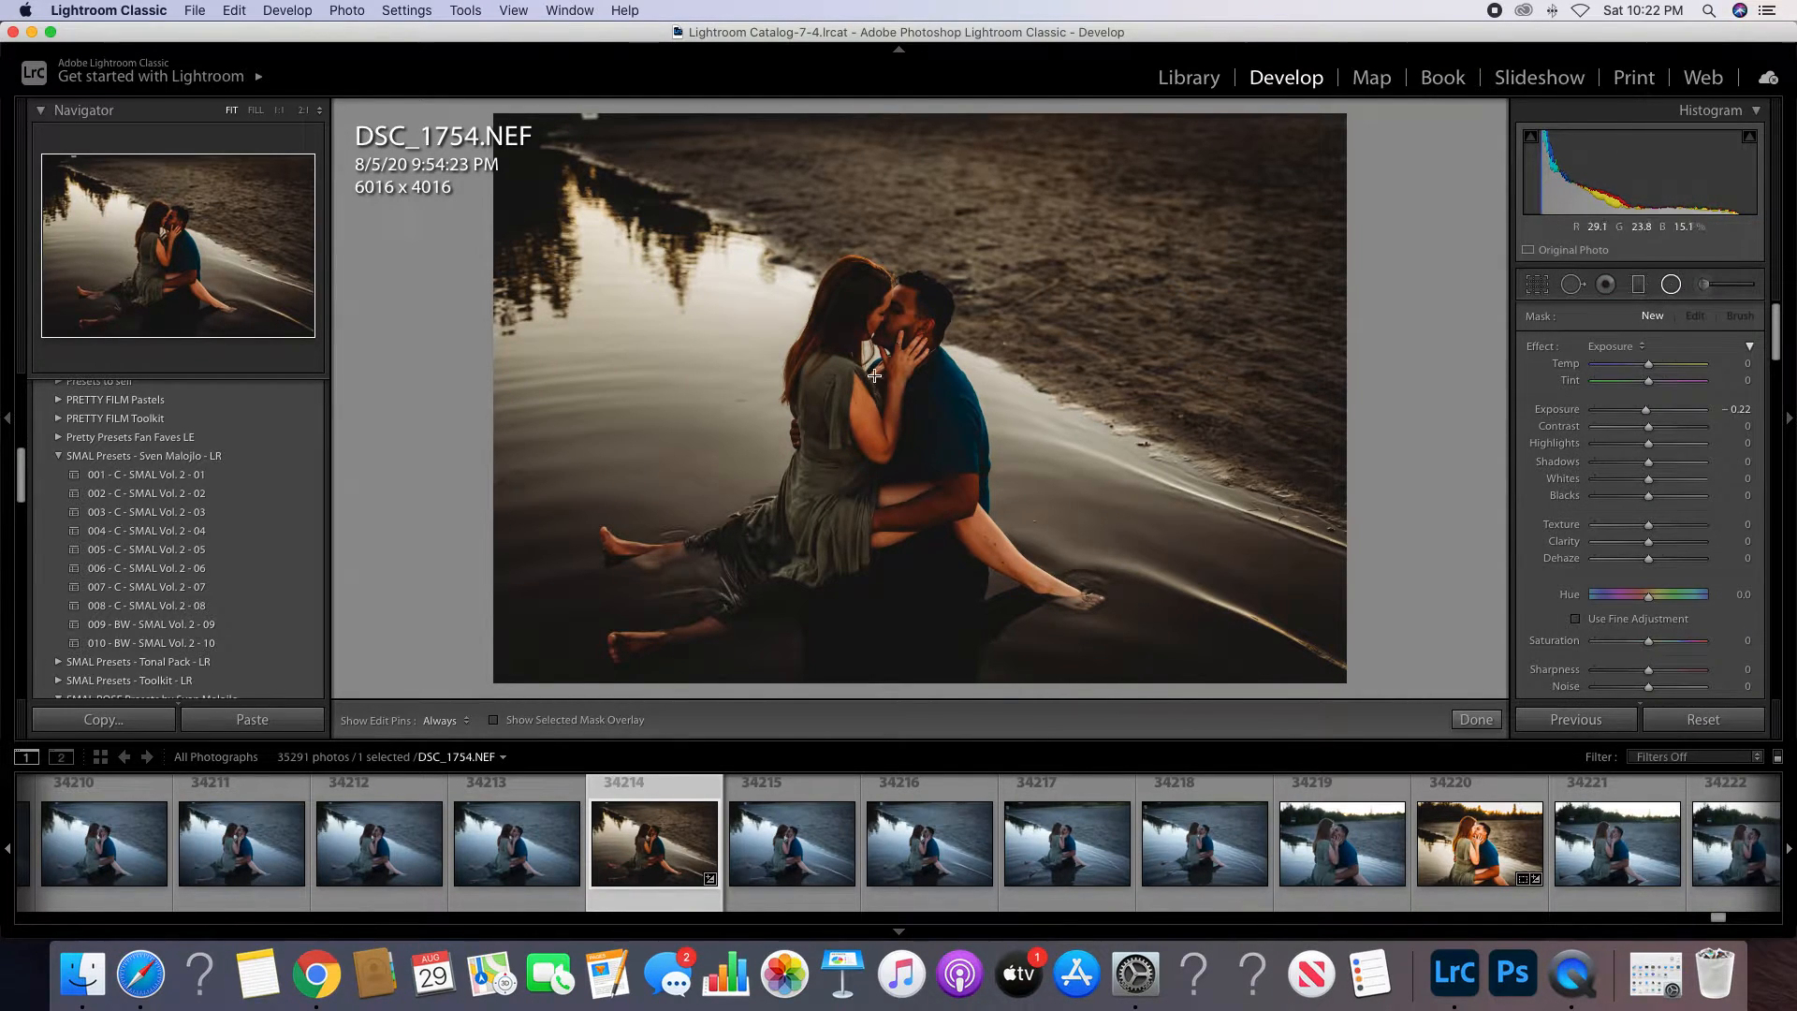
left_click_drag(854, 339, 1076, 586)
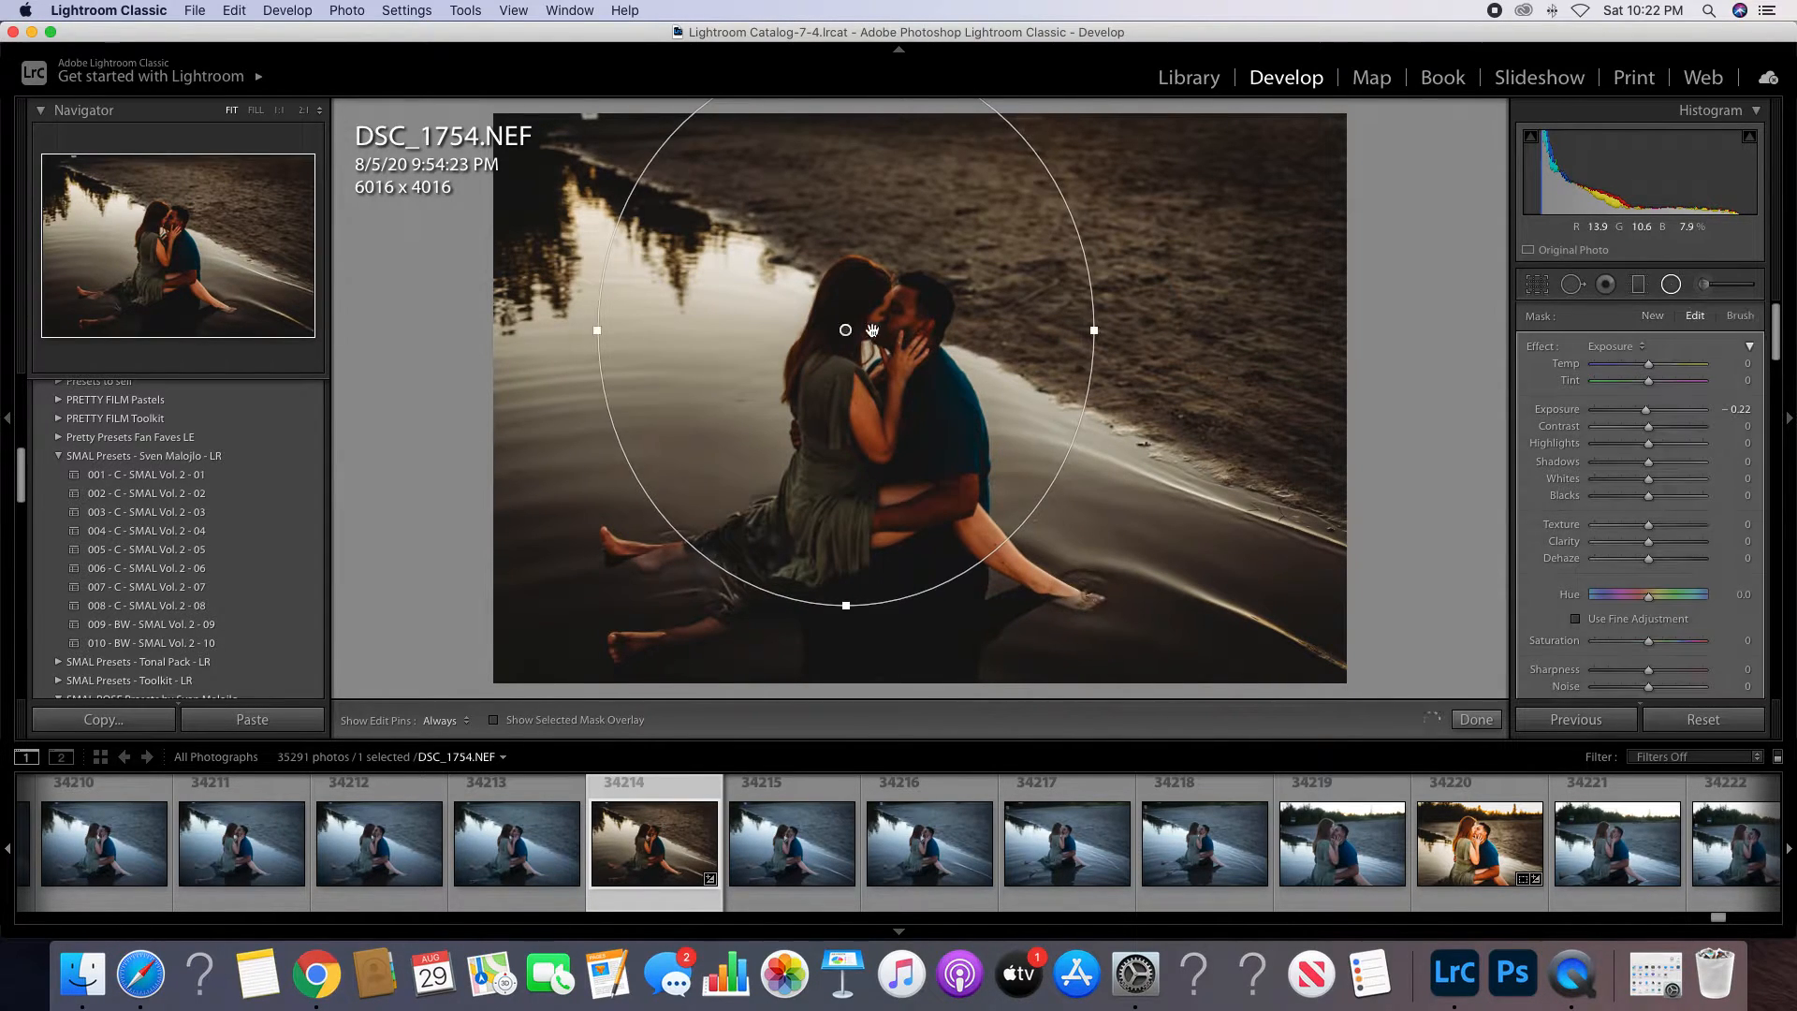
left_click_drag(854, 339, 888, 416)
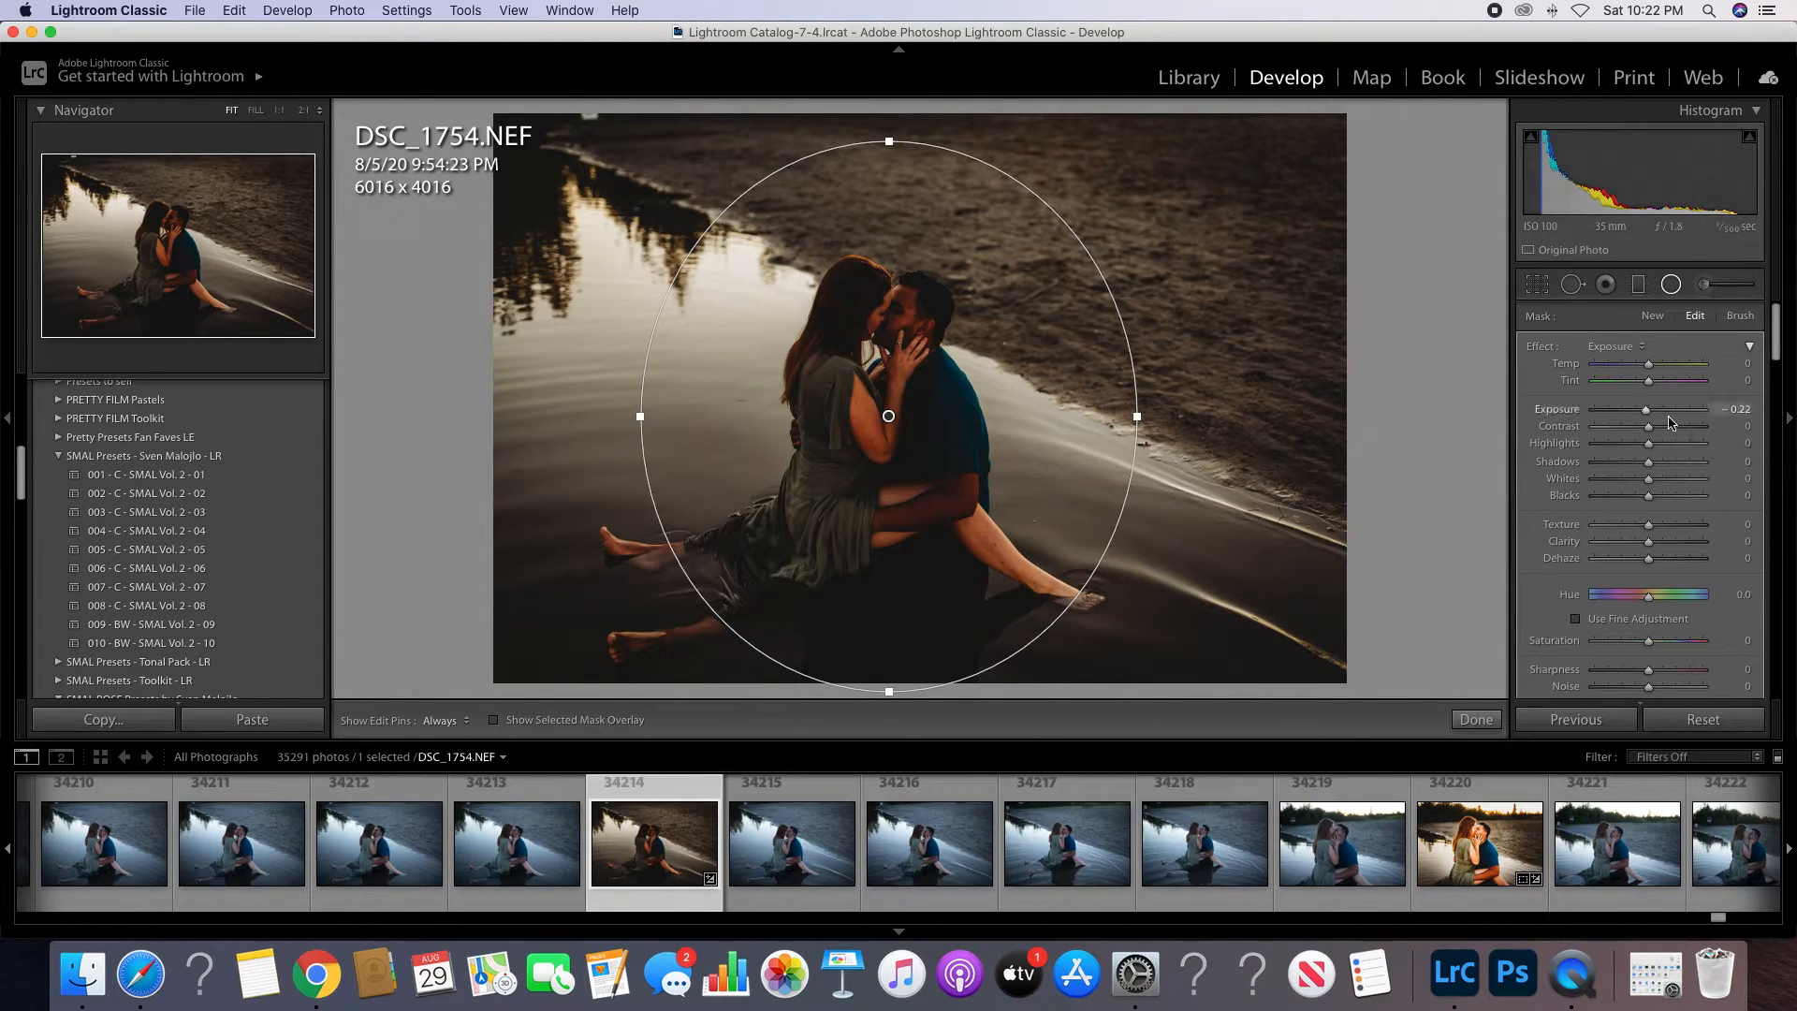
Brighten the radial filter area with an exposure of 1.34 and a contrast of 33.
left_click_drag(1646, 413, 1728, 414)
left_click(1732, 414)
left_click(1733, 414)
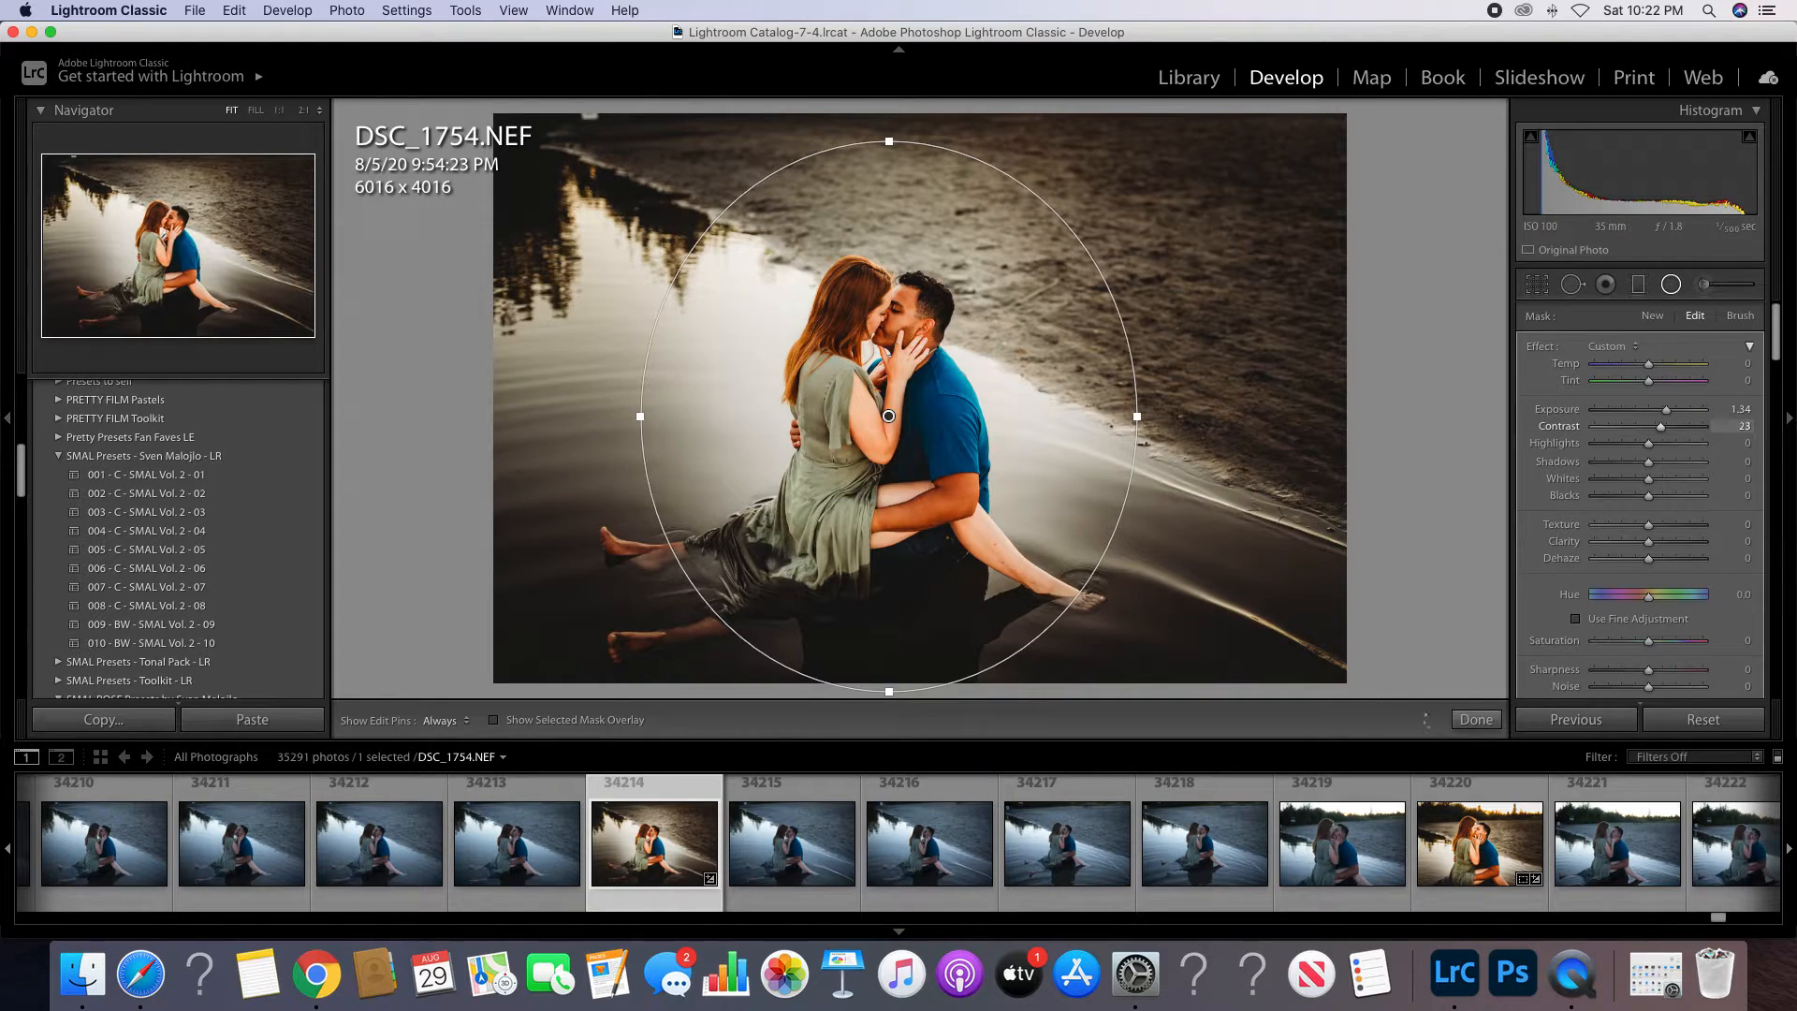
left_click_drag(1741, 425, 1748, 426)
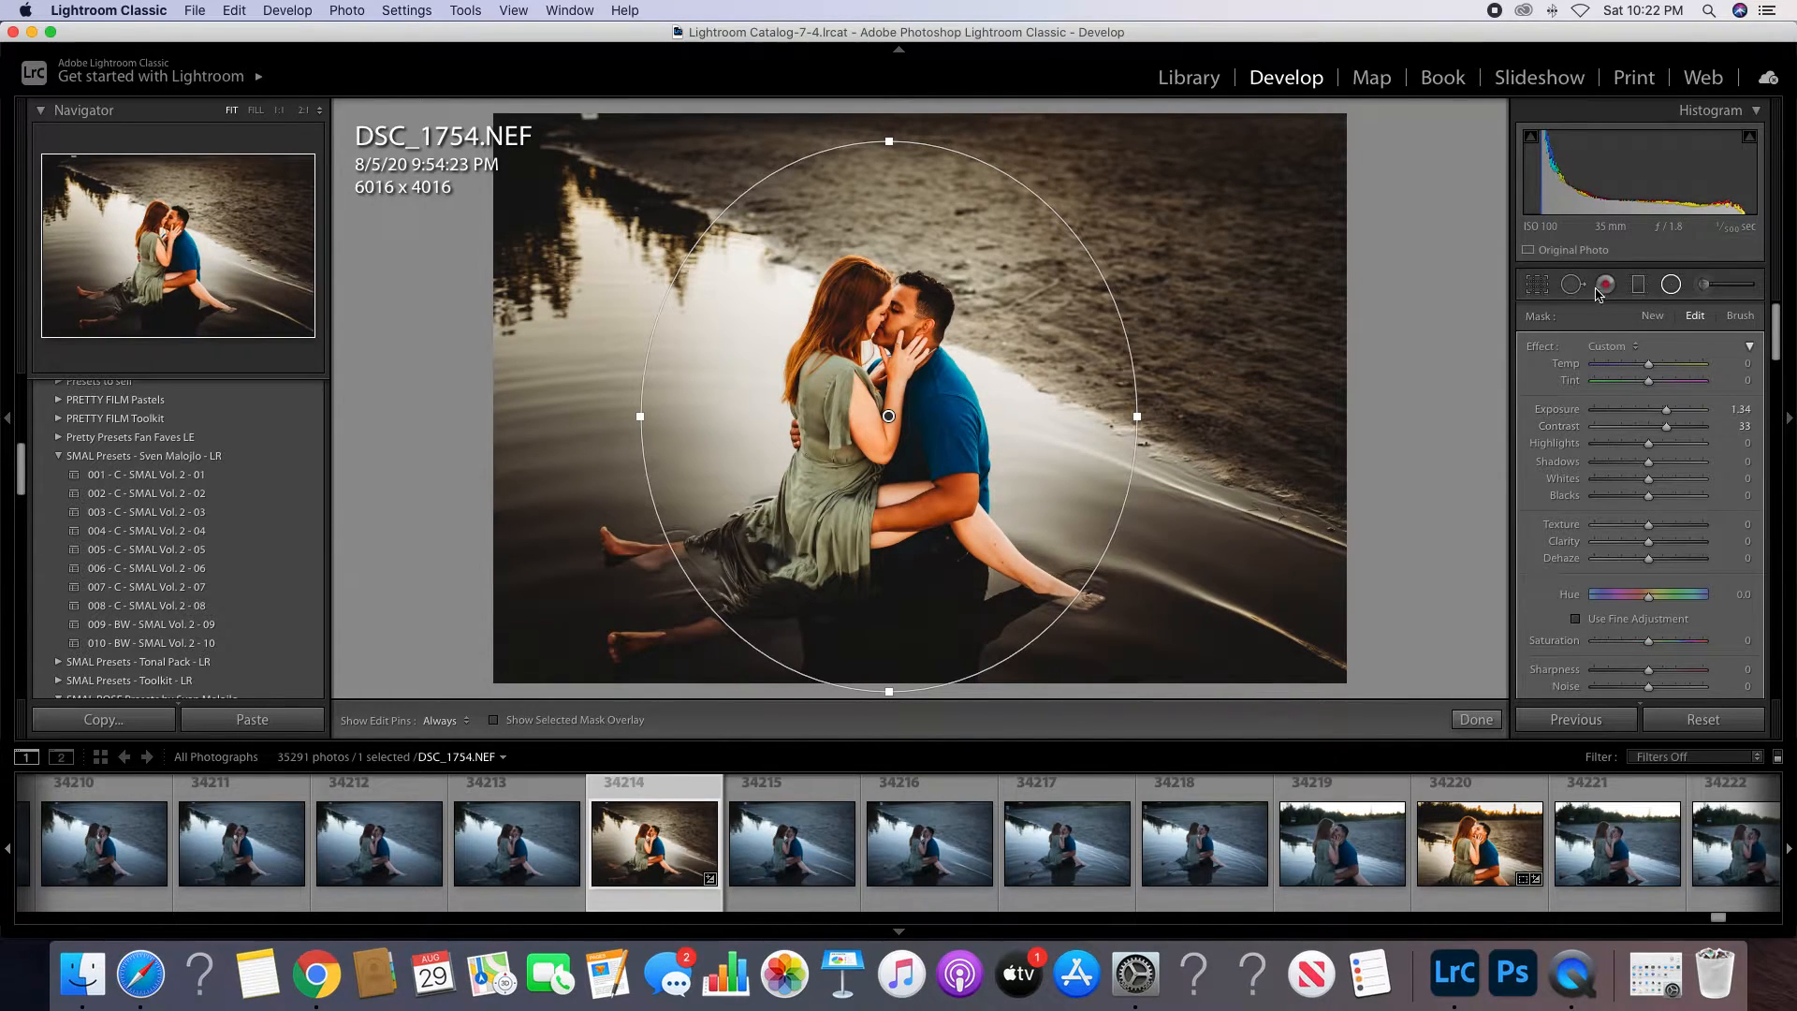
Warm the radial filter area with a tint of 6 and a temperature of 5.
left_click_drag(1732, 378, 1728, 379)
left_click_drag(1648, 381, 1650, 381)
left_click_drag(1730, 366, 1727, 366)
Raise the radial filter's shadows to 29.
left_click_drag(1652, 468, 1665, 466)
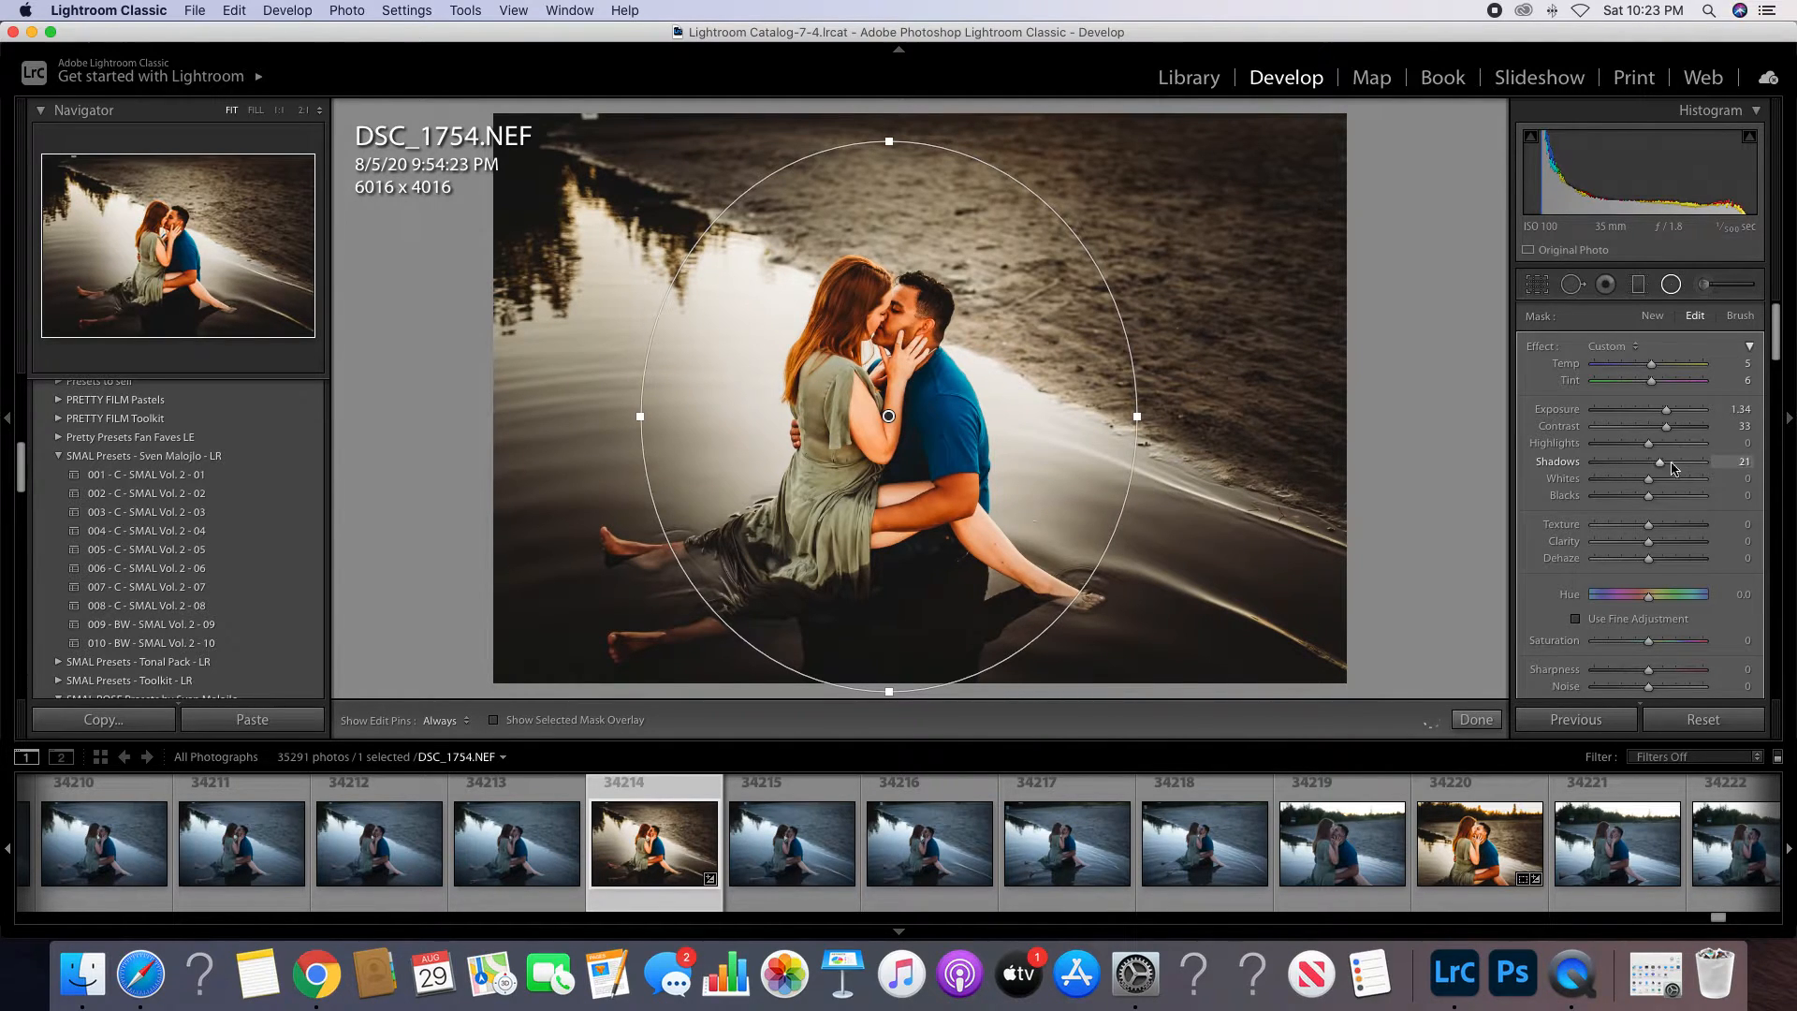
left_click(1725, 463)
key("Up")
key("Up")
key("Up")
key("Up")
key("Up")
left_click(1732, 462)
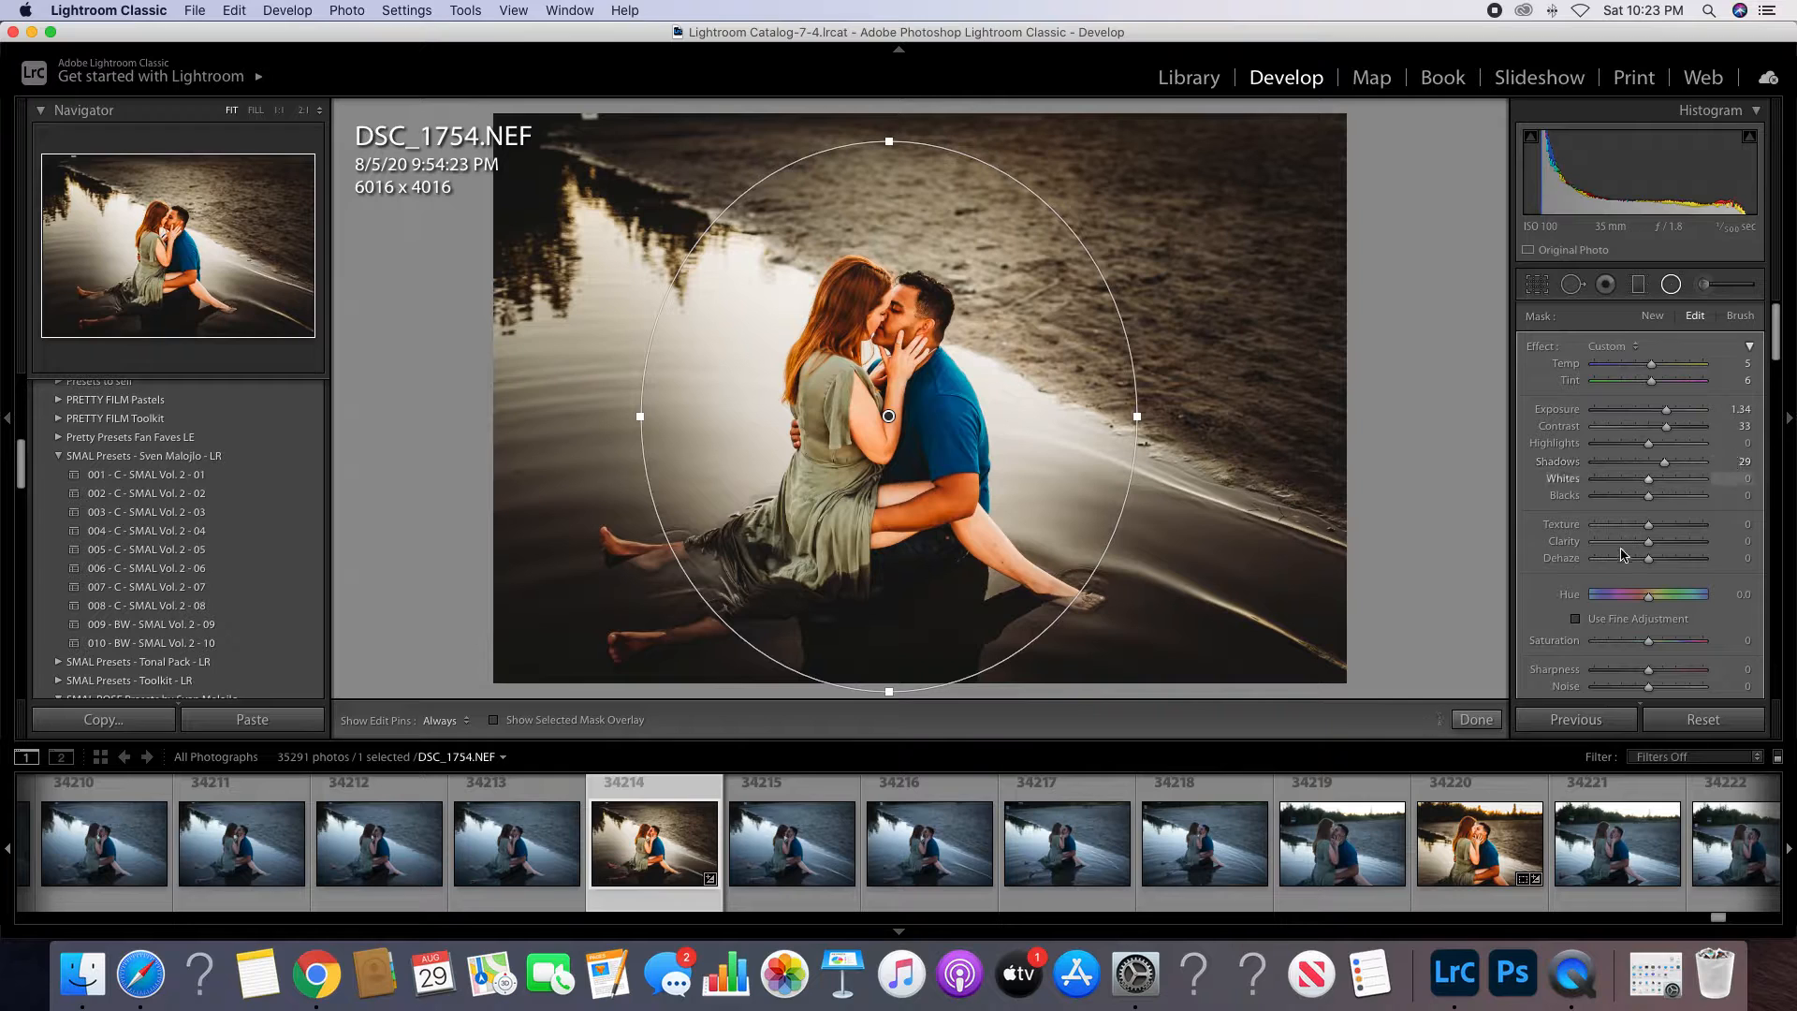
Set the radial filter's clarity to 9 and dehaze to 10, and finish editing the filter.
left_click_drag(1650, 549, 1656, 547)
left_click_drag(1652, 567, 1658, 568)
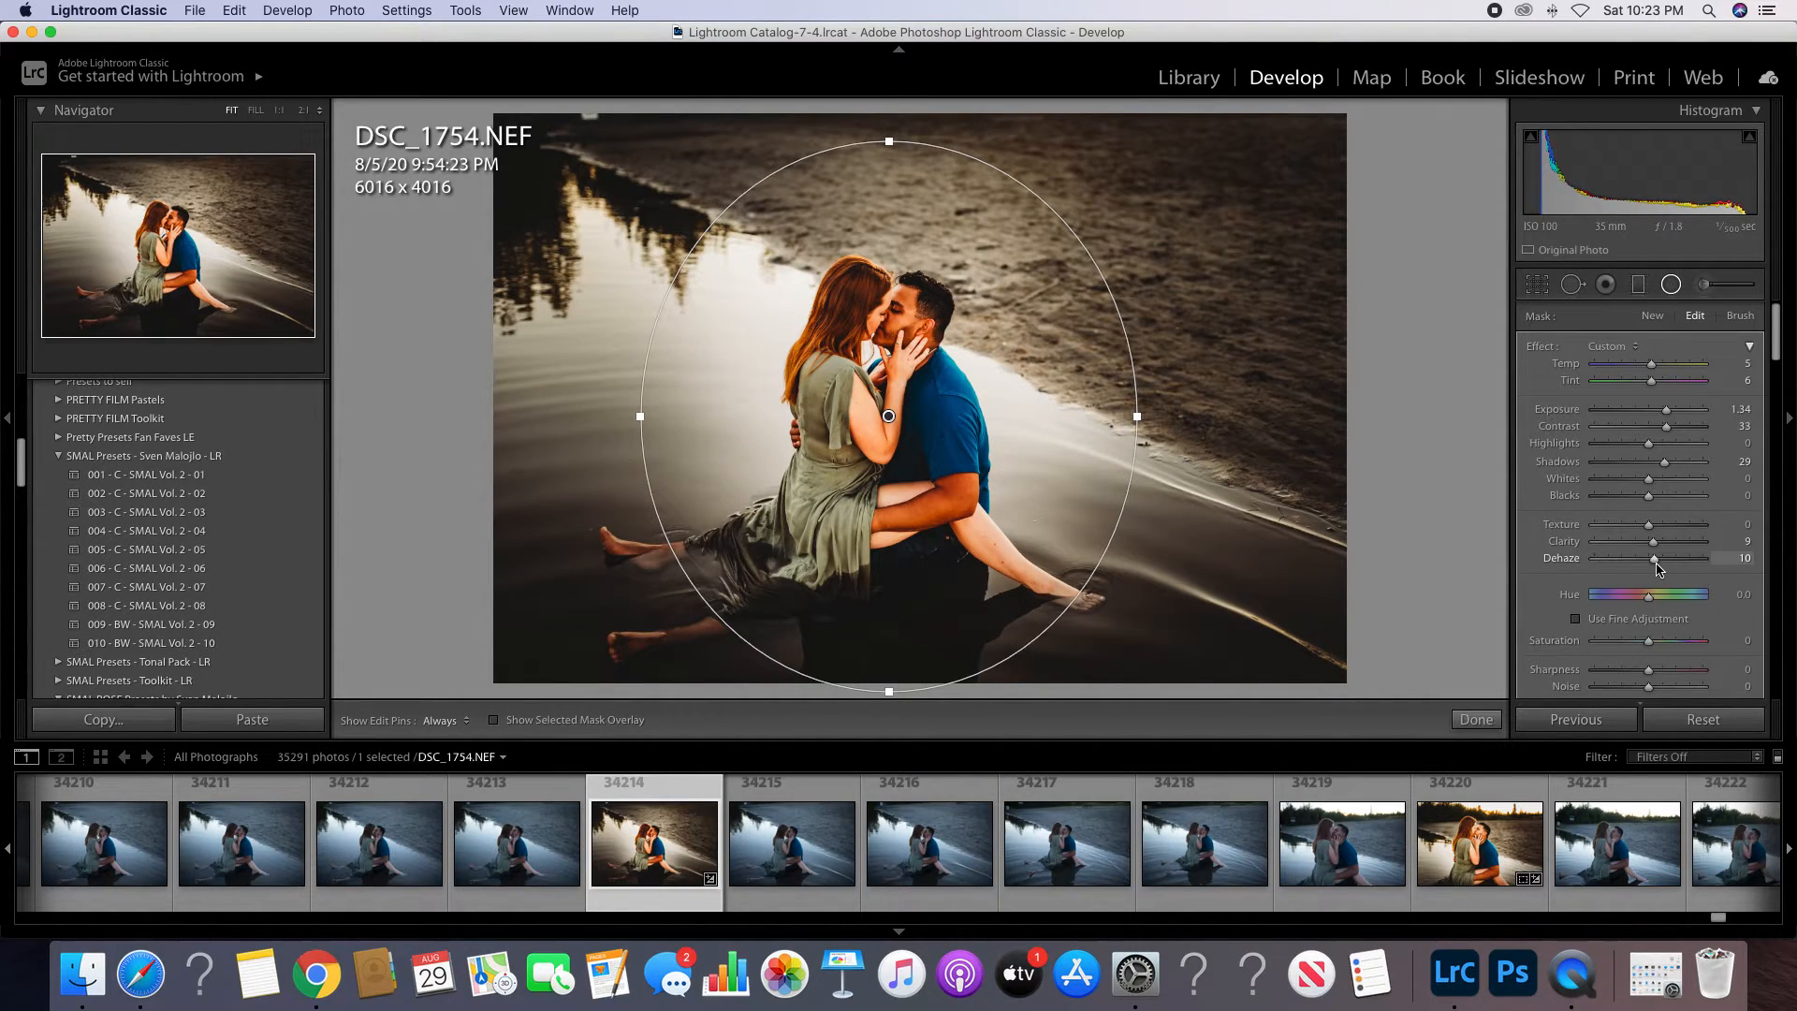
left_click(1672, 283)
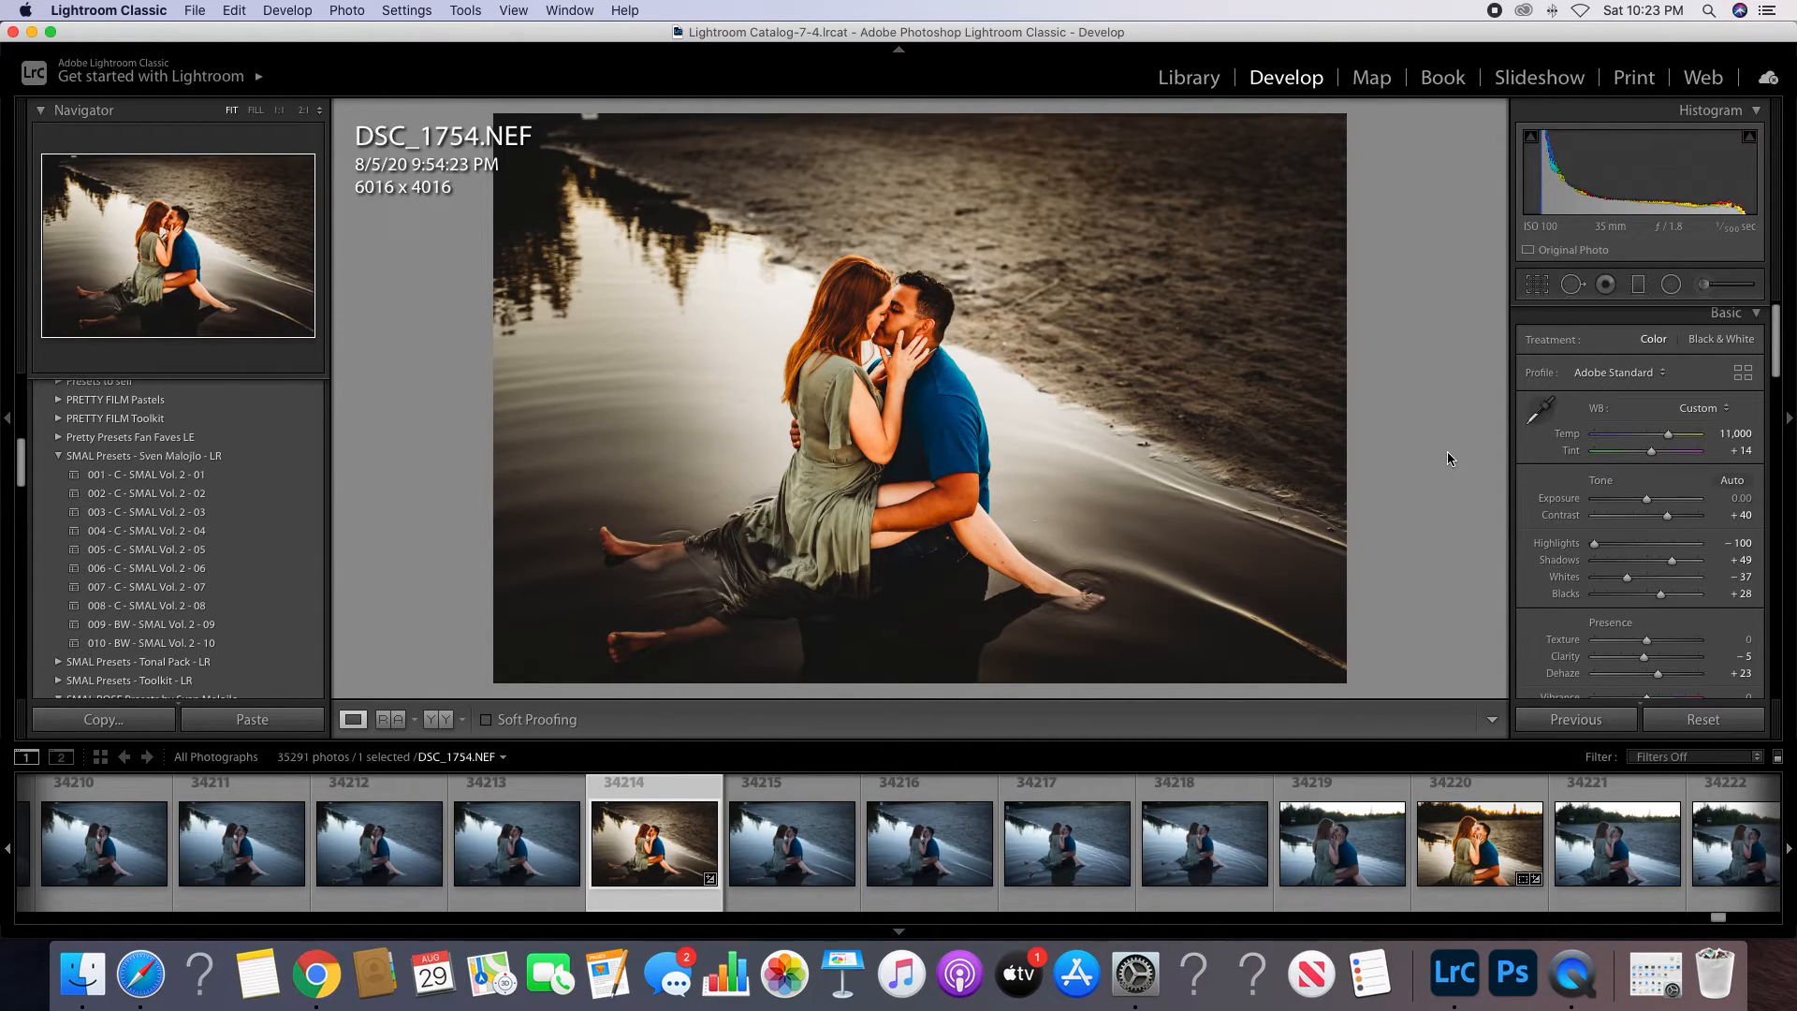
Set the luminance noise reduction to 25.
scroll(1649, 480, "down", 15)
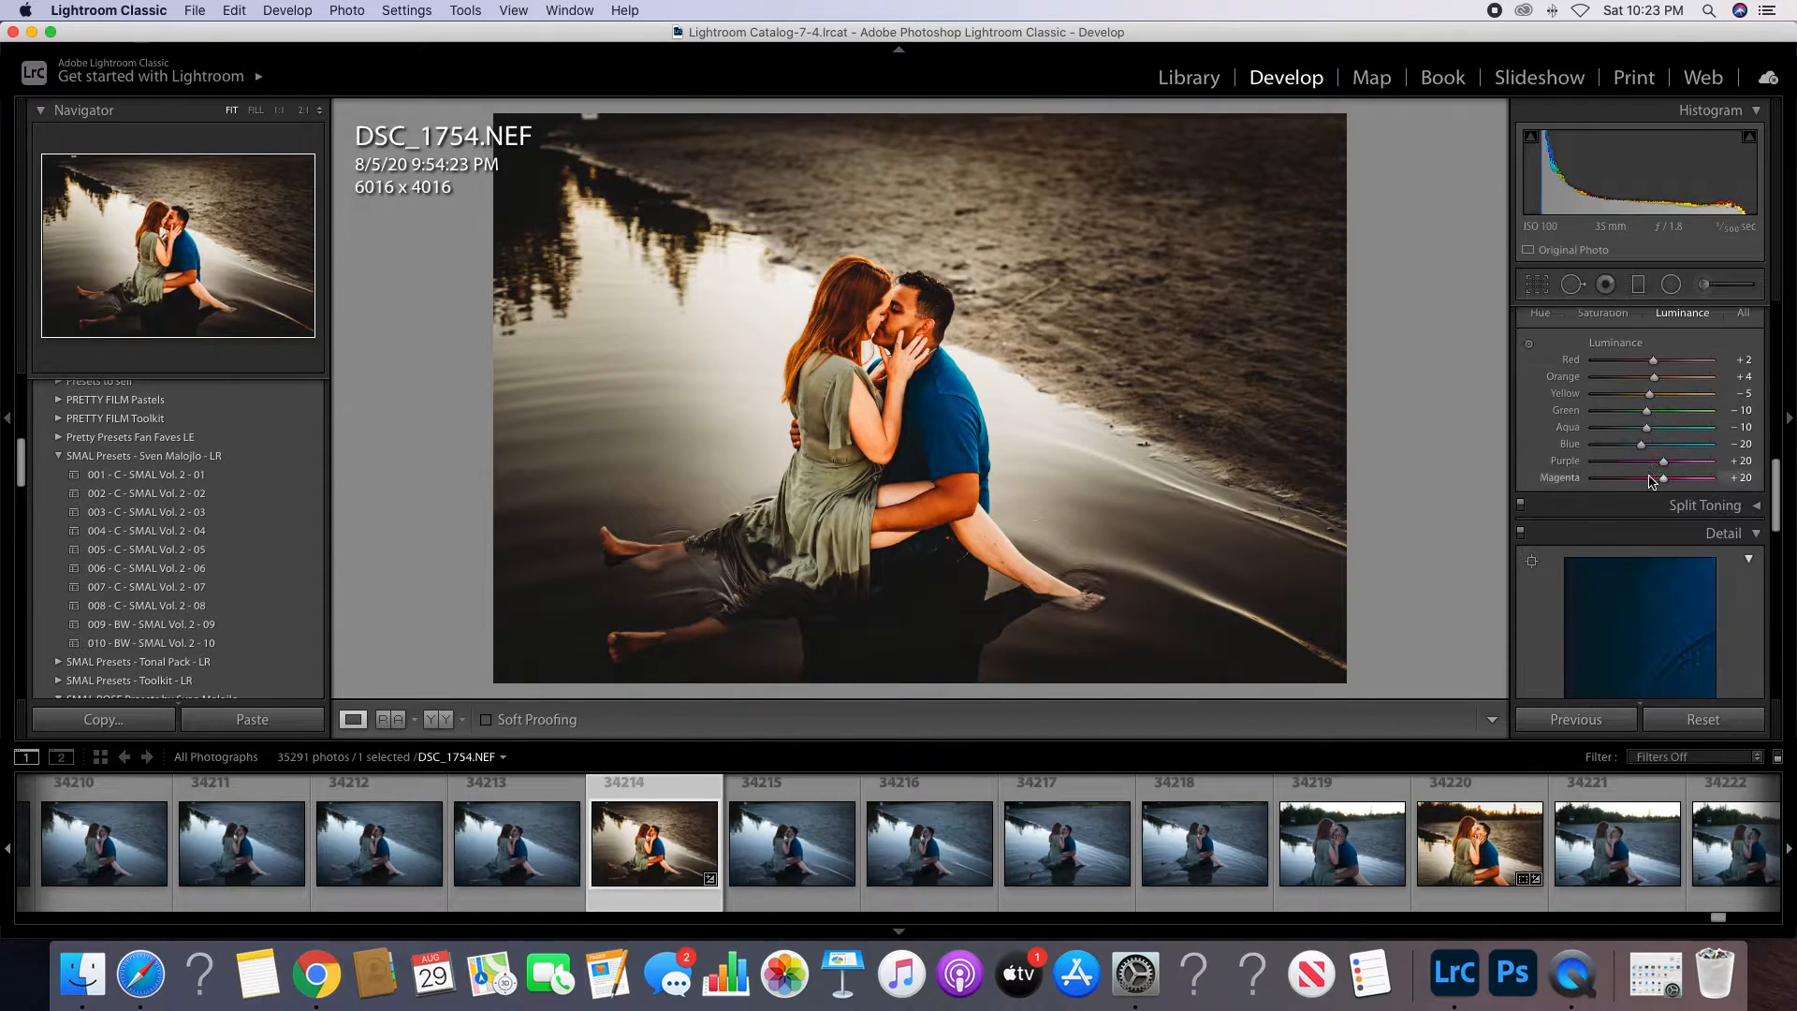
scroll(1653, 481, "down", 8)
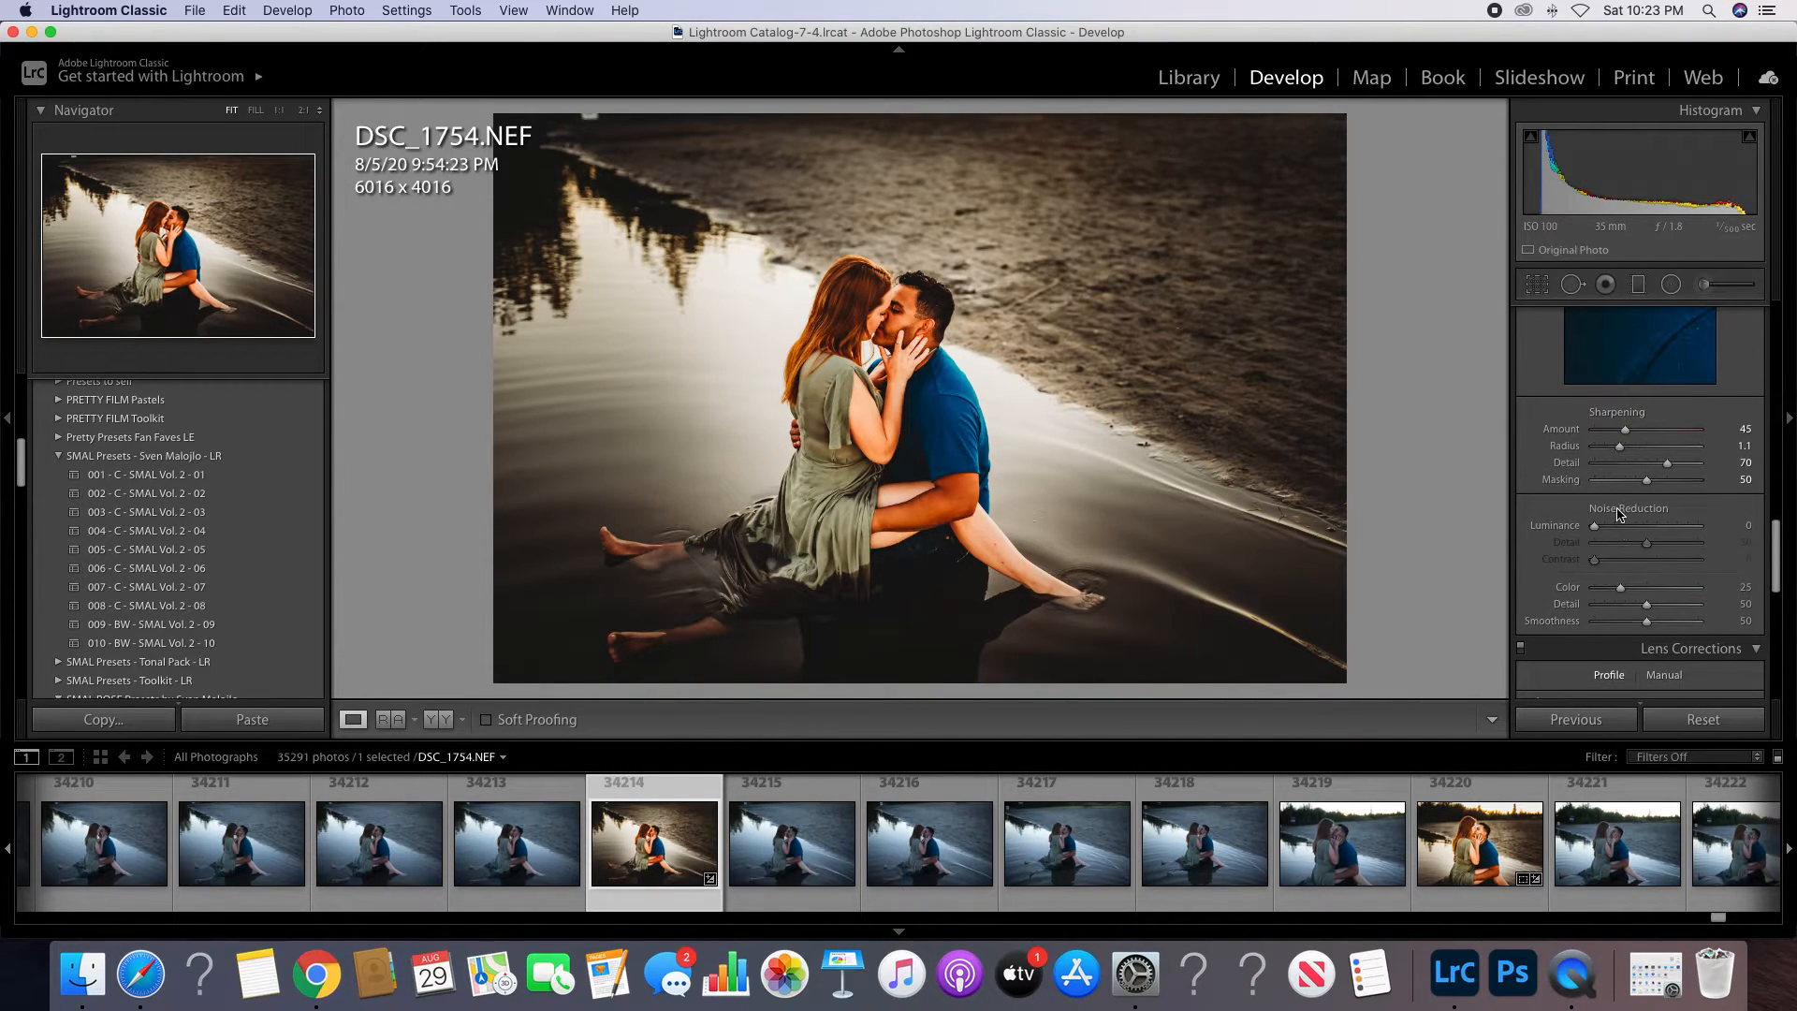
scroll(1621, 514, "up", 3)
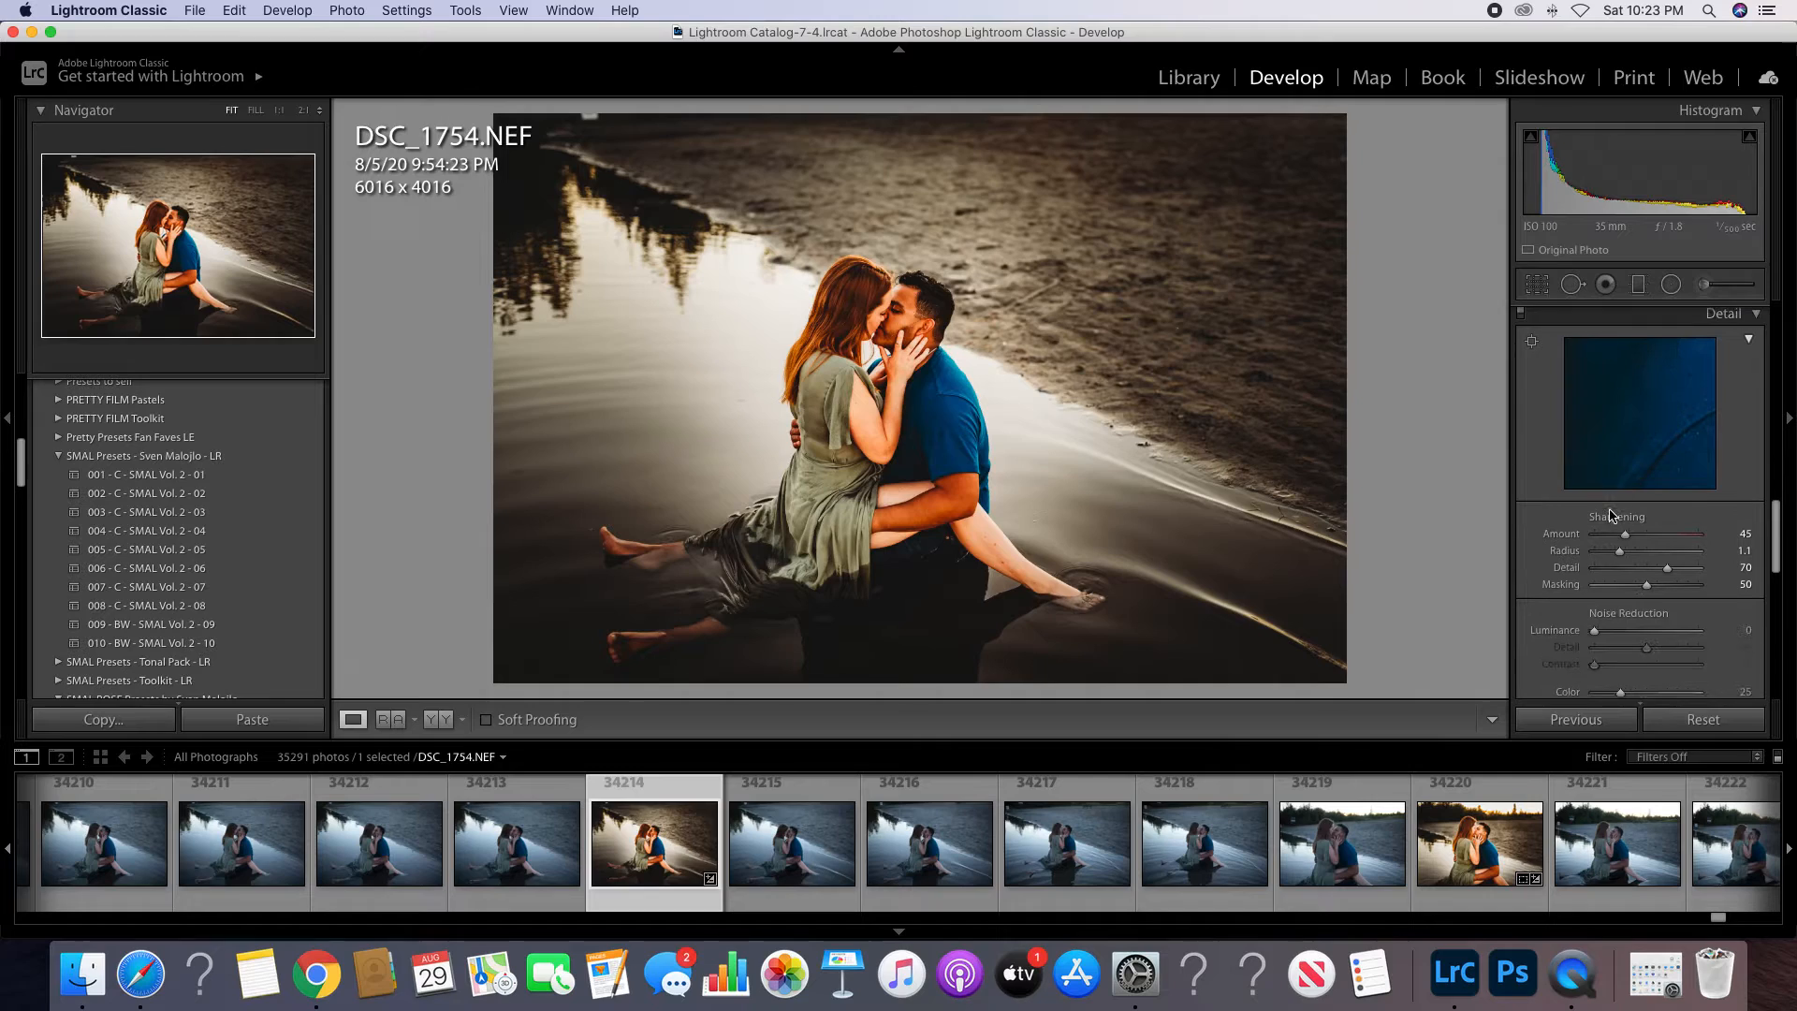
left_click_drag(1595, 631, 1620, 631)
Zoom in on the couple's faces and examine the smoothing alongside the detail settings.
left_click(896, 313)
left_click(898, 314)
left_click(900, 313)
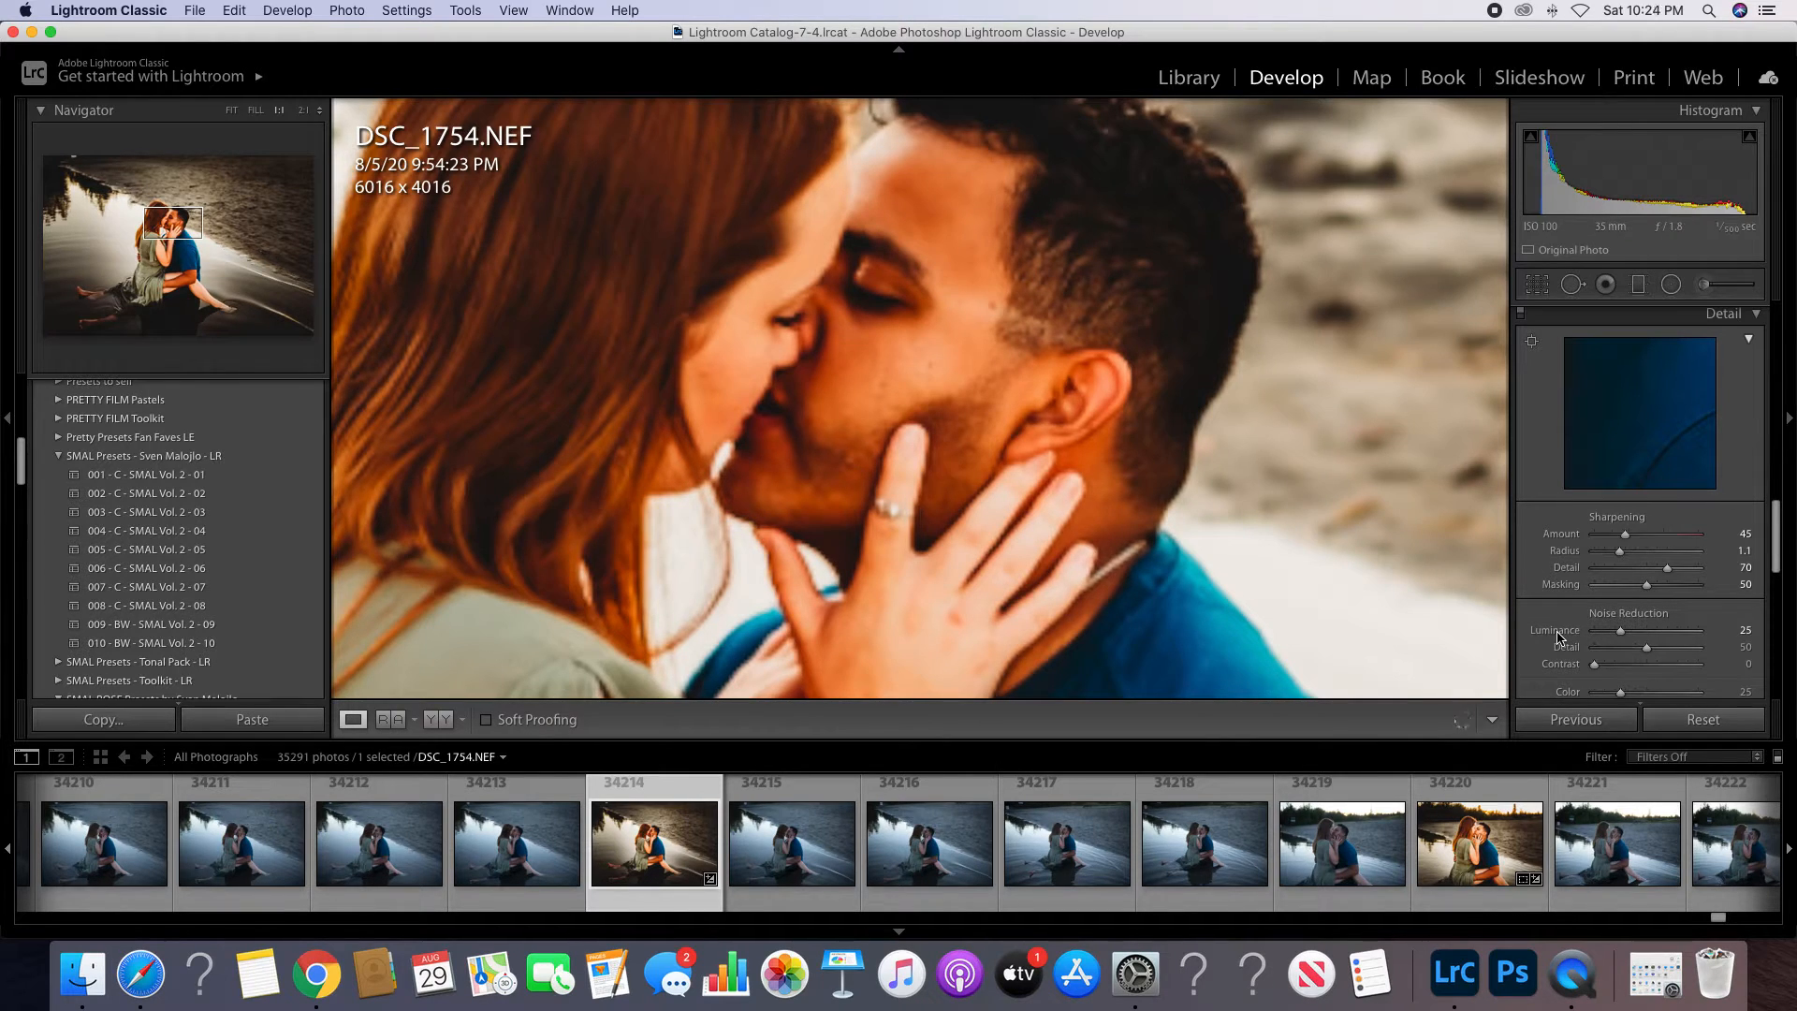
scroll(1558, 638, "down", 1)
scroll(1557, 630, "down", 1)
scroll(1554, 629, "up", 2)
scroll(1554, 629, "down", 1)
scroll(1554, 629, "up", 1)
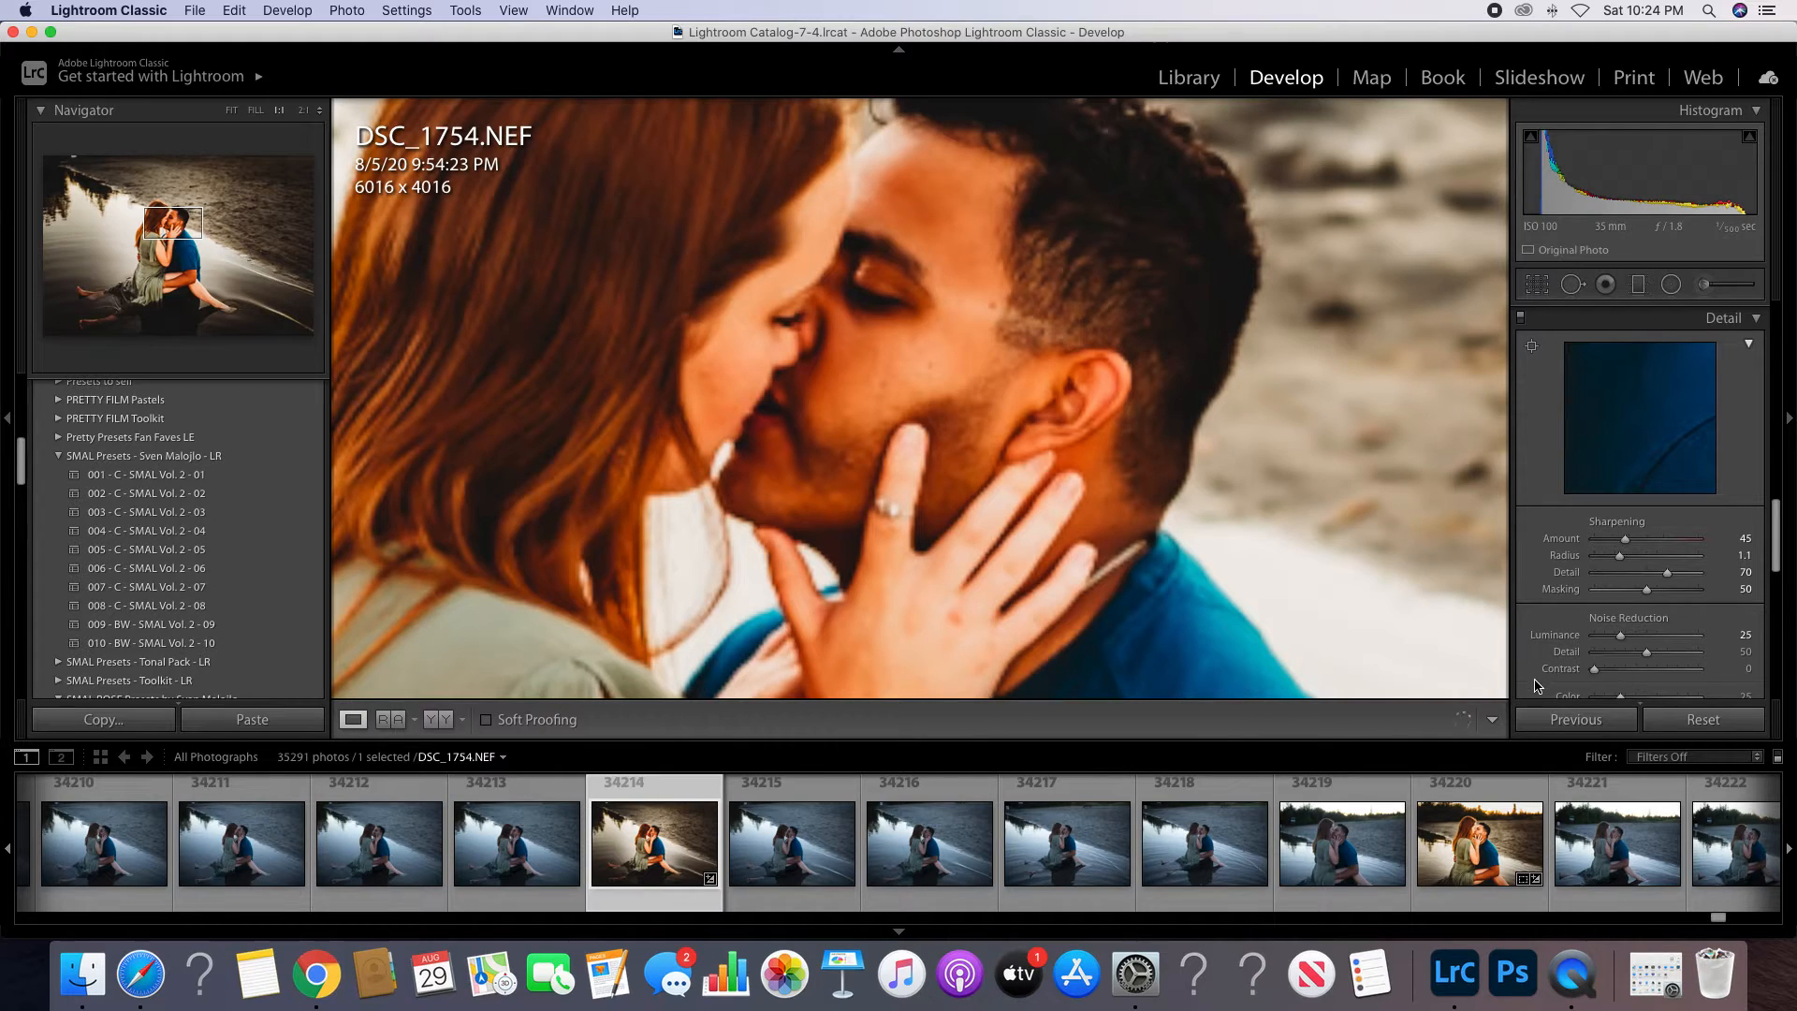
Compare the couple's skin with luminance noise reduction reset to 0 and set back to 25, and return to the full photo.
double_click(1559, 638)
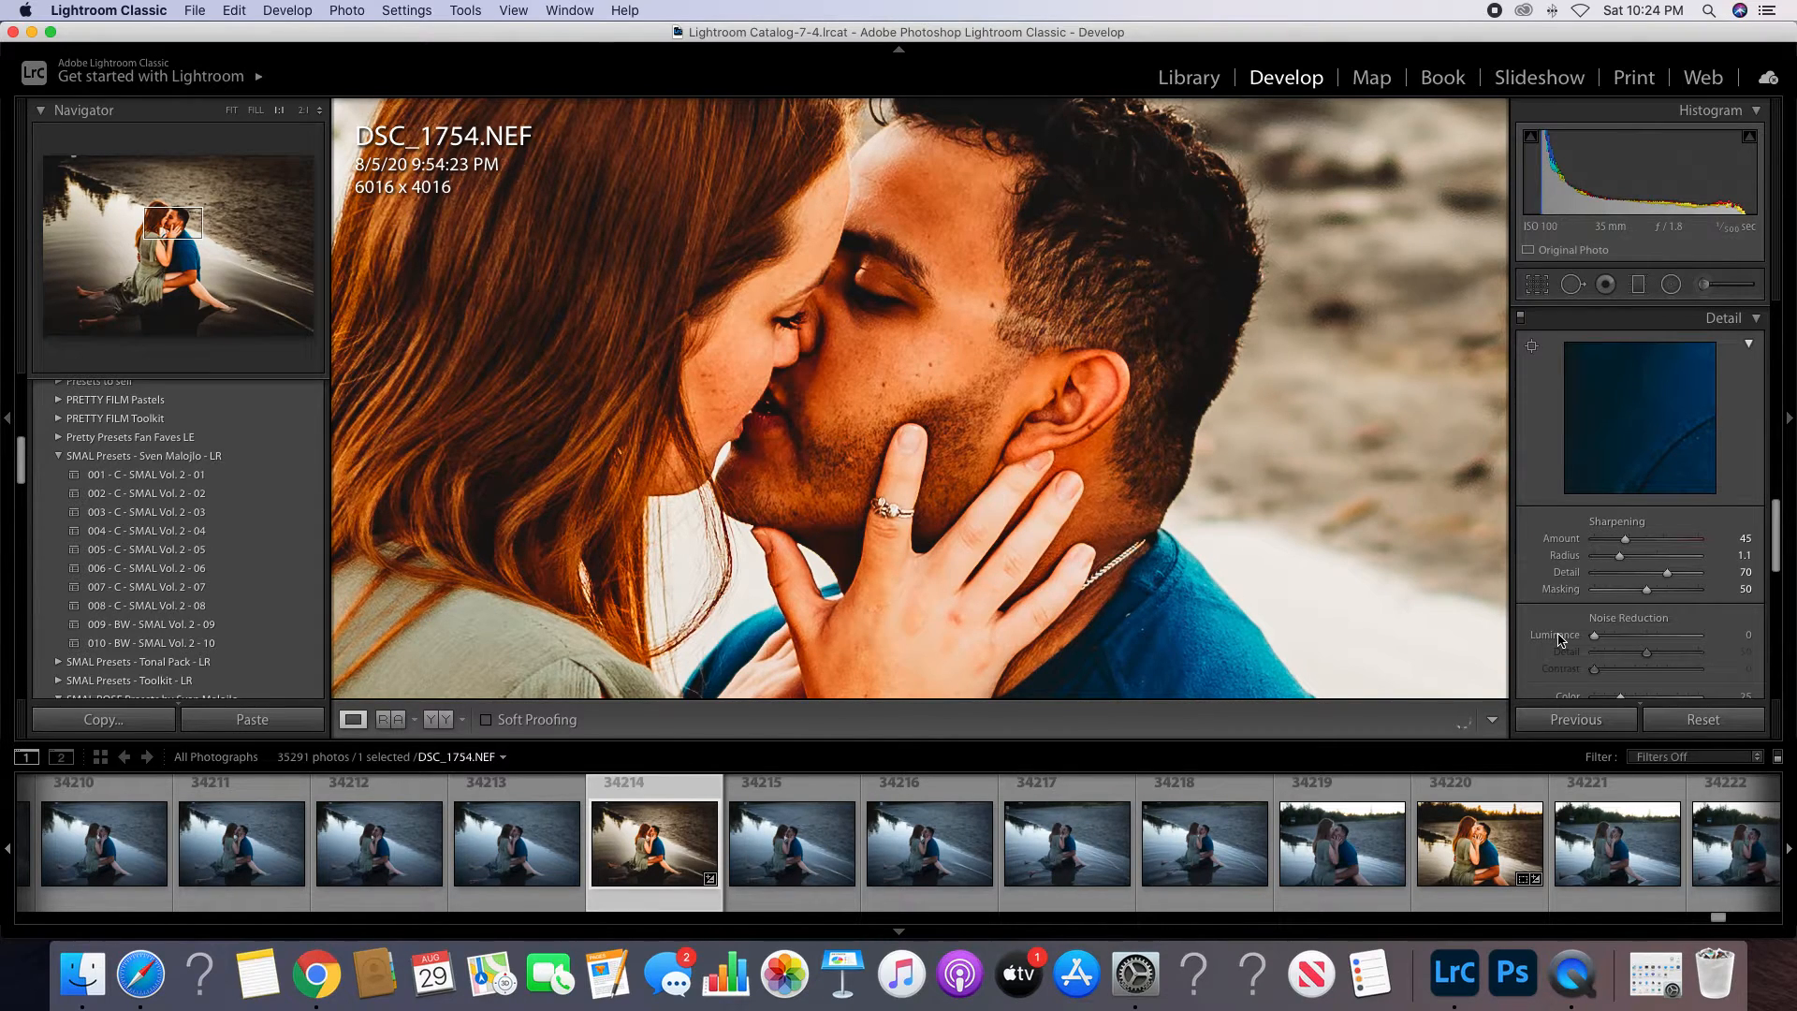
left_click_drag(1560, 639, 1577, 638)
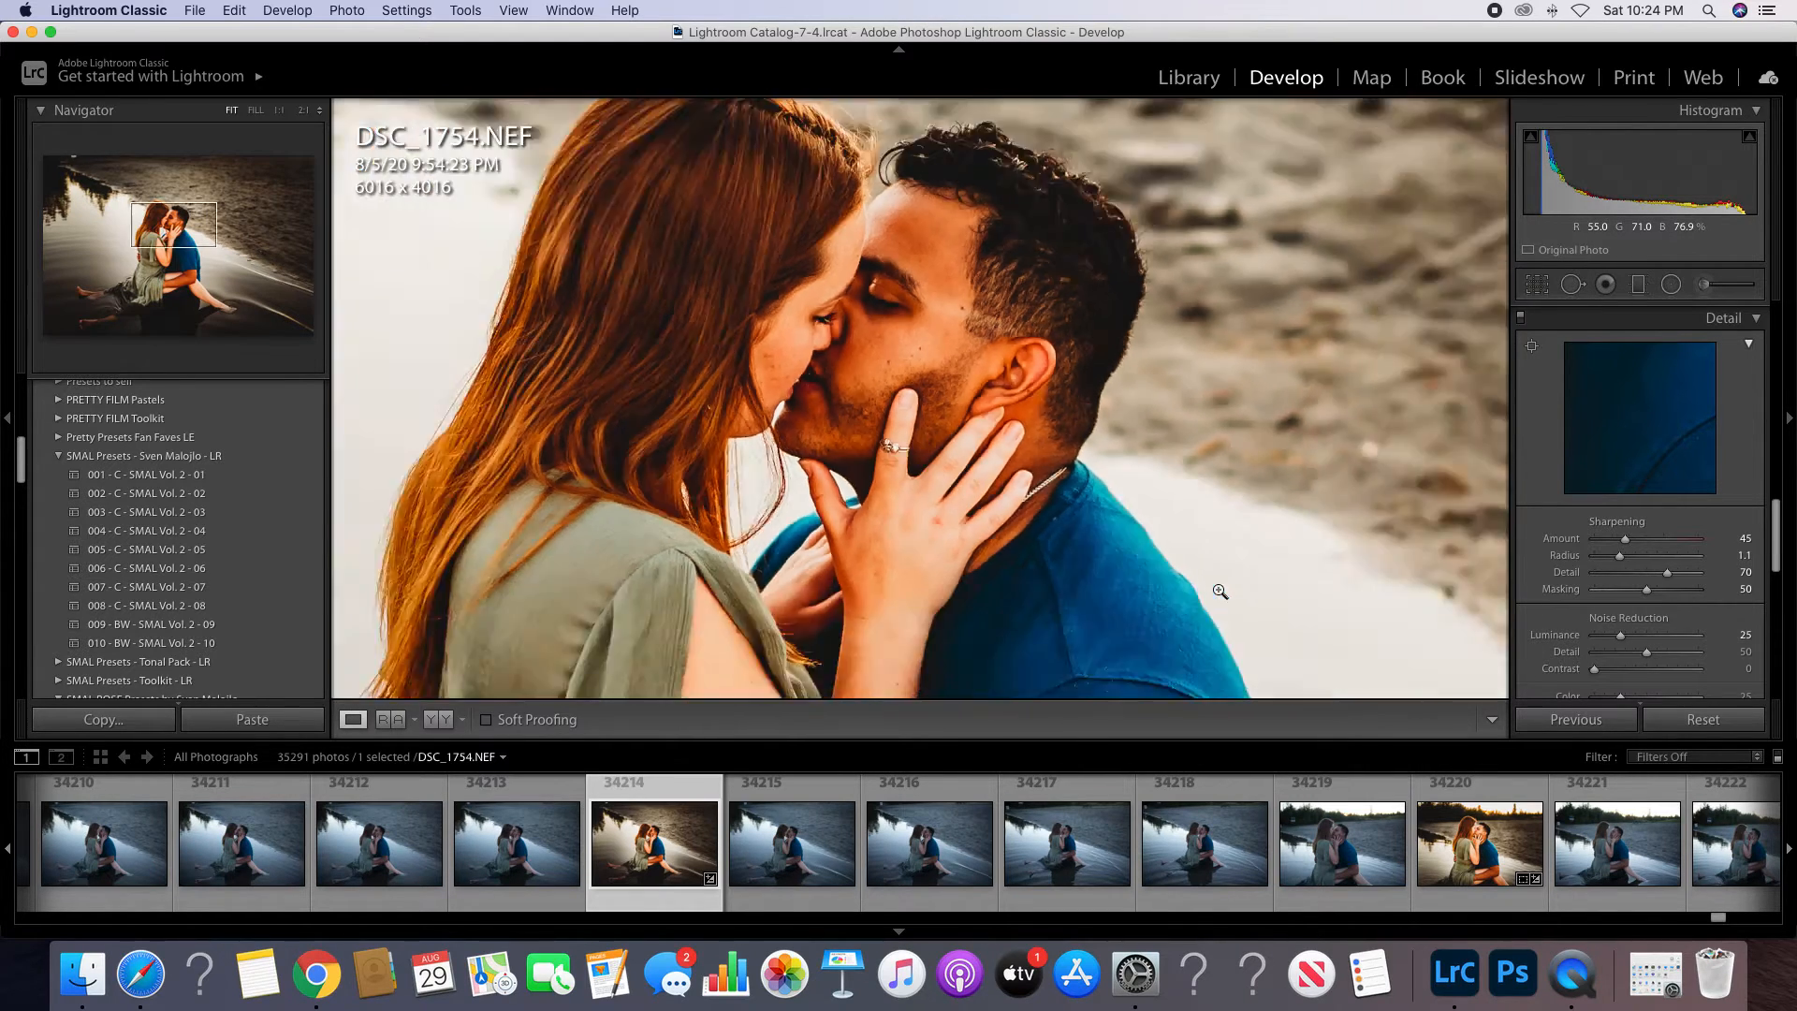
left_click(1217, 590)
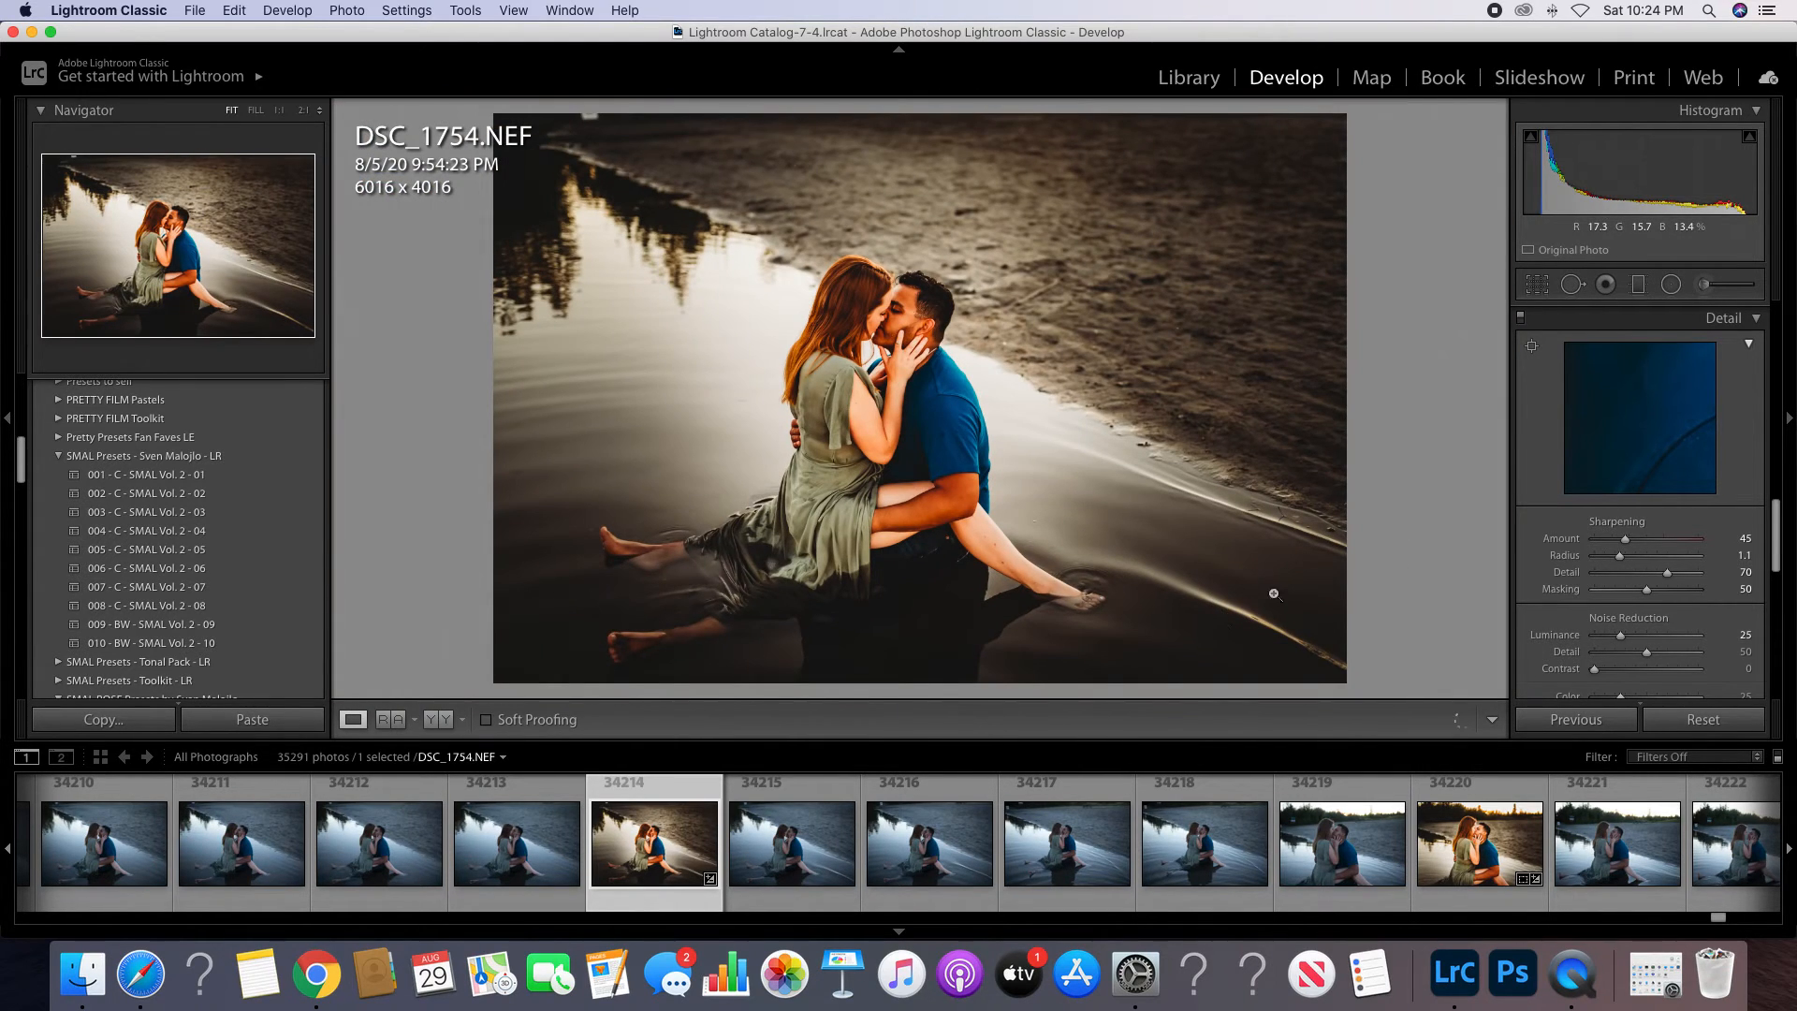
Set up an adjustment brush with saturation -10, temperature -9 and exposure -0.04.
left_click(1706, 286)
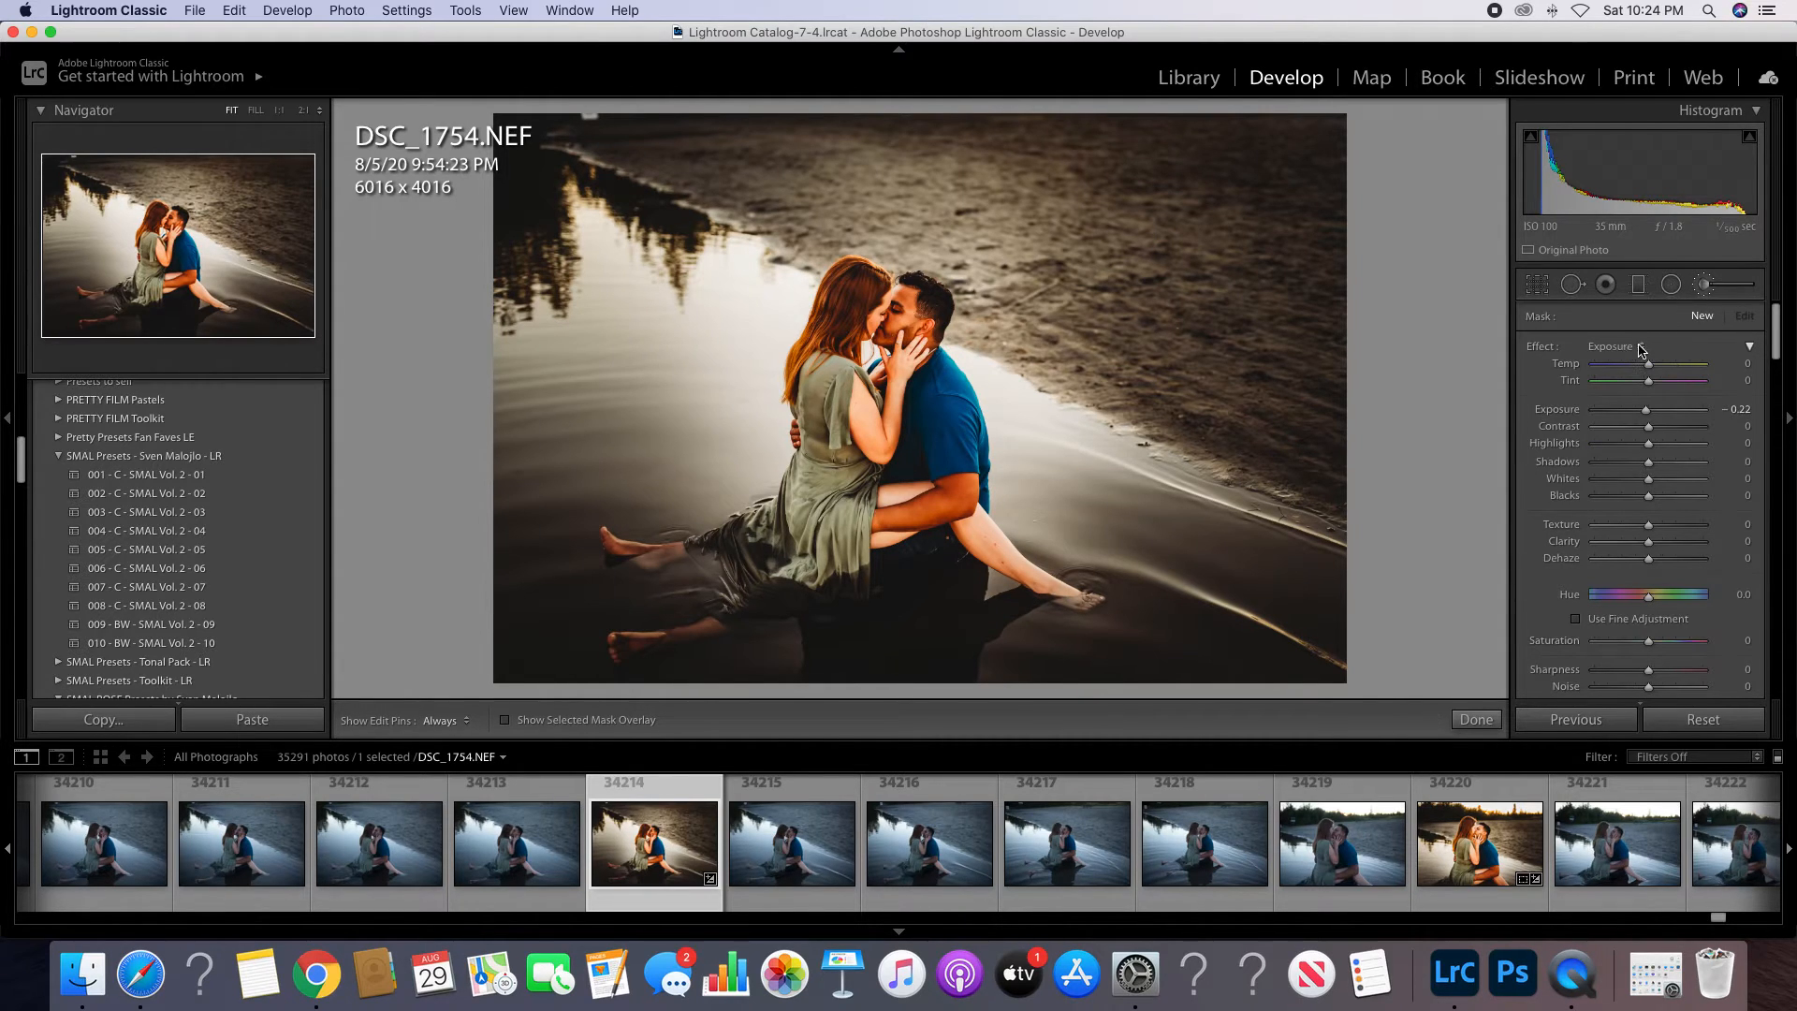
left_click(1635, 348)
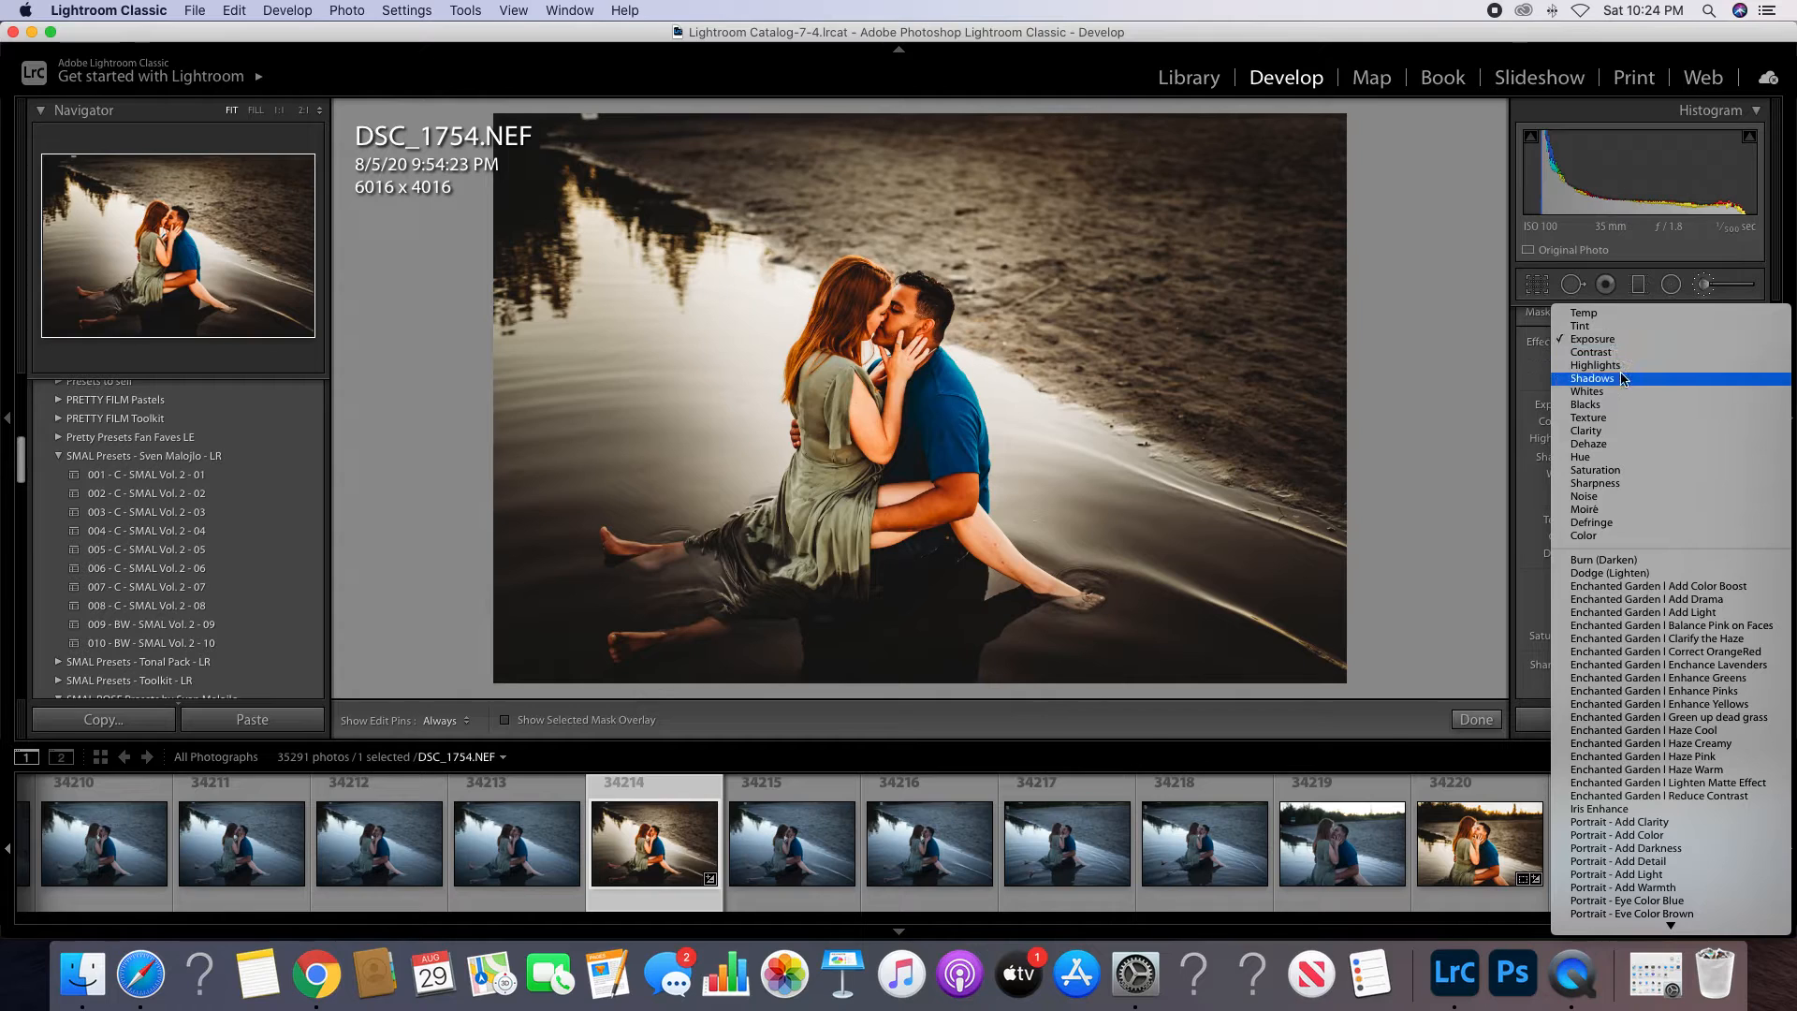
left_click(1619, 470)
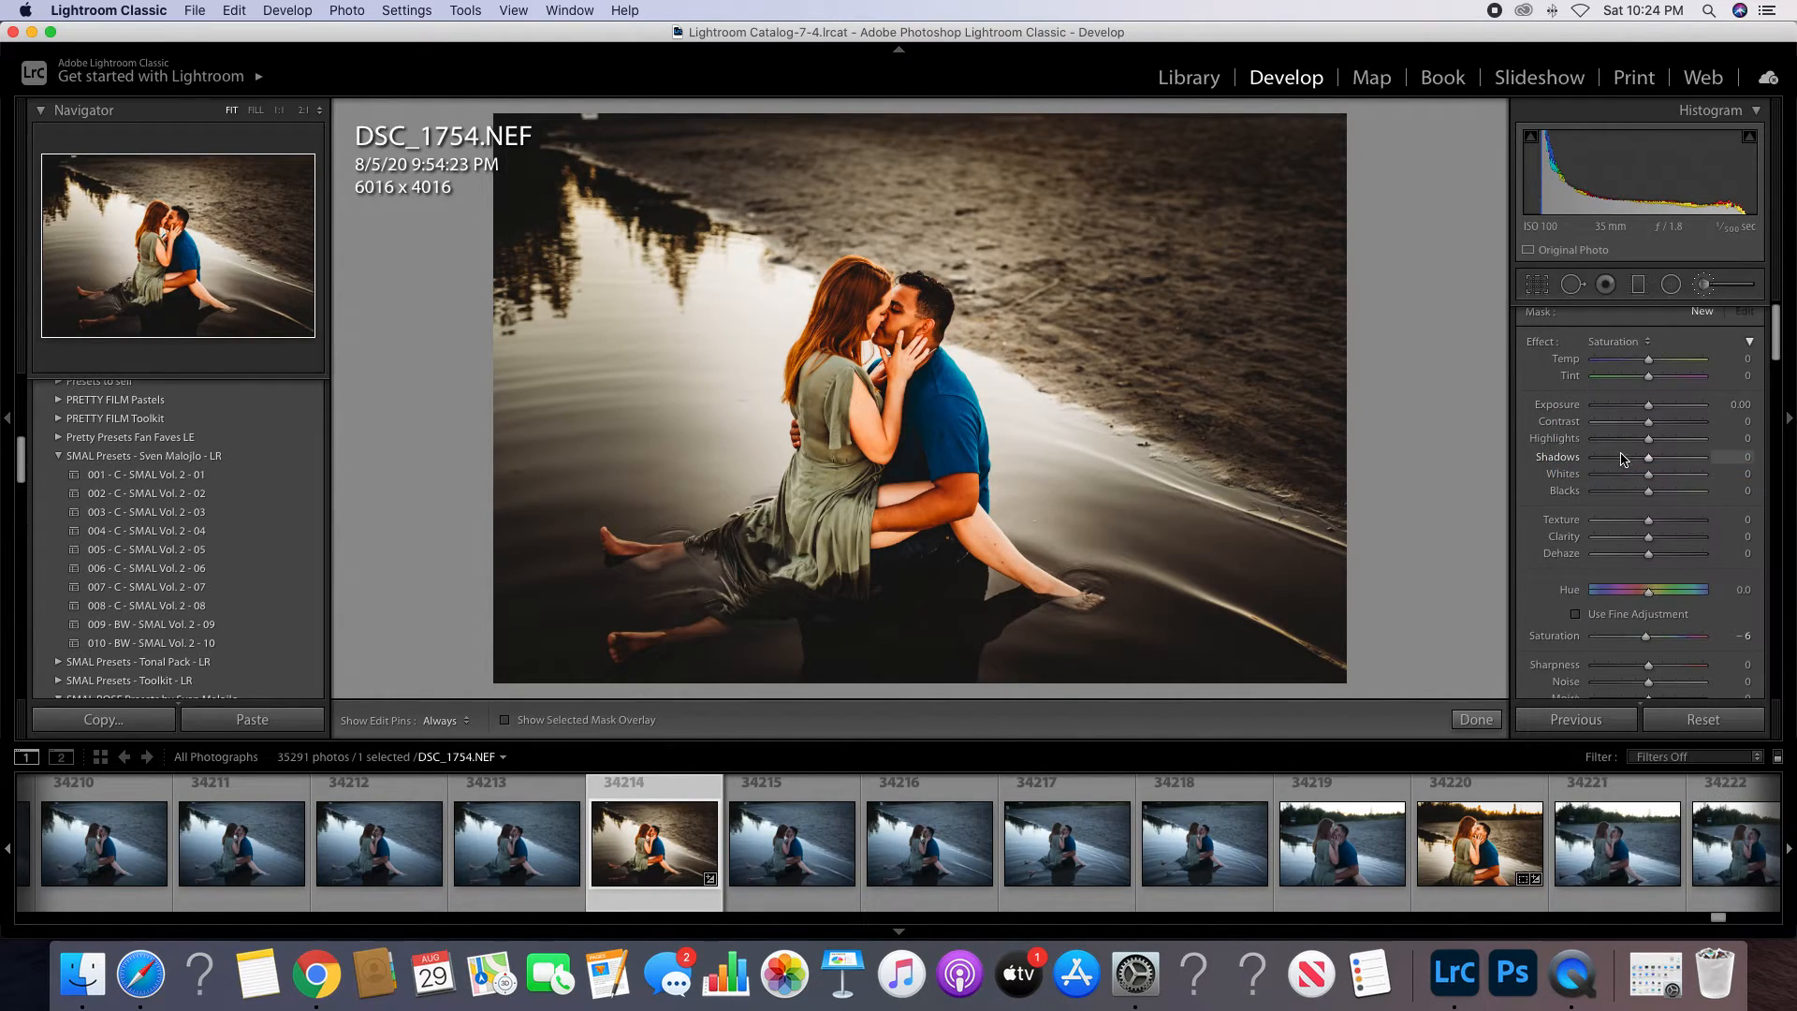
scroll(1639, 468, "down", 1)
left_click_drag(1645, 629, 1643, 635)
scroll(1647, 393, "up", 1)
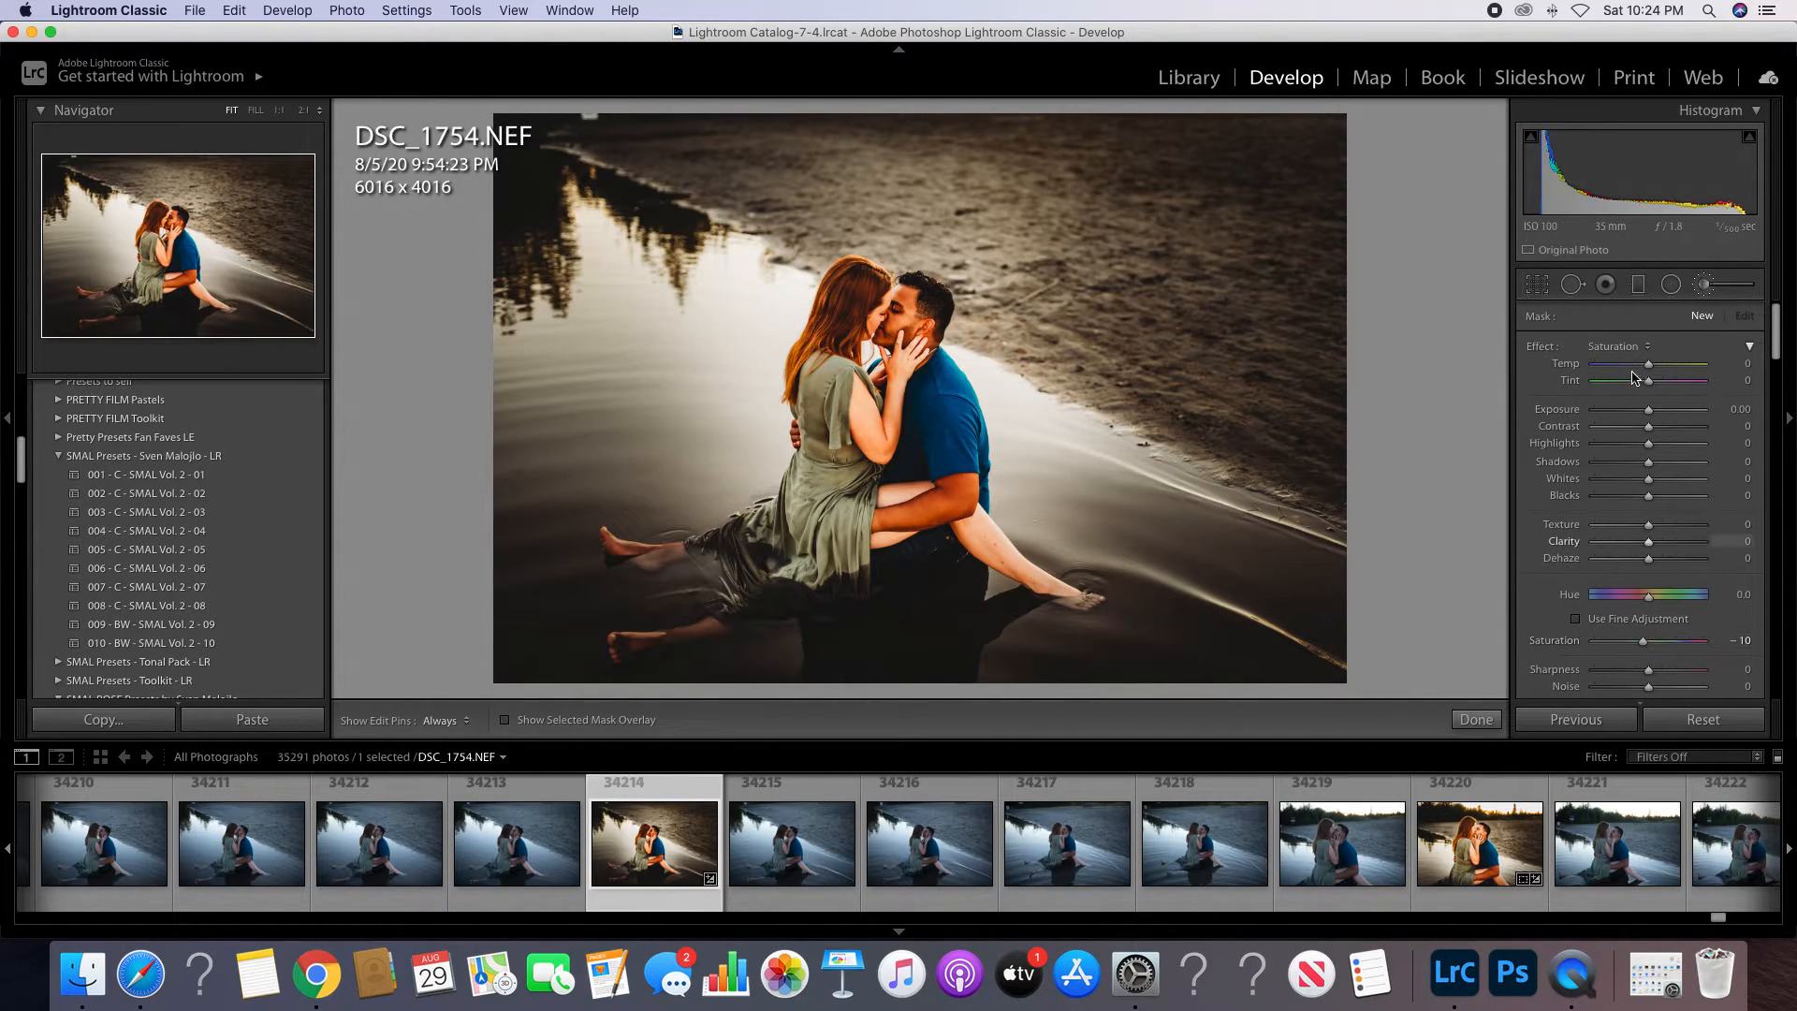
left_click_drag(1649, 365, 1718, 402)
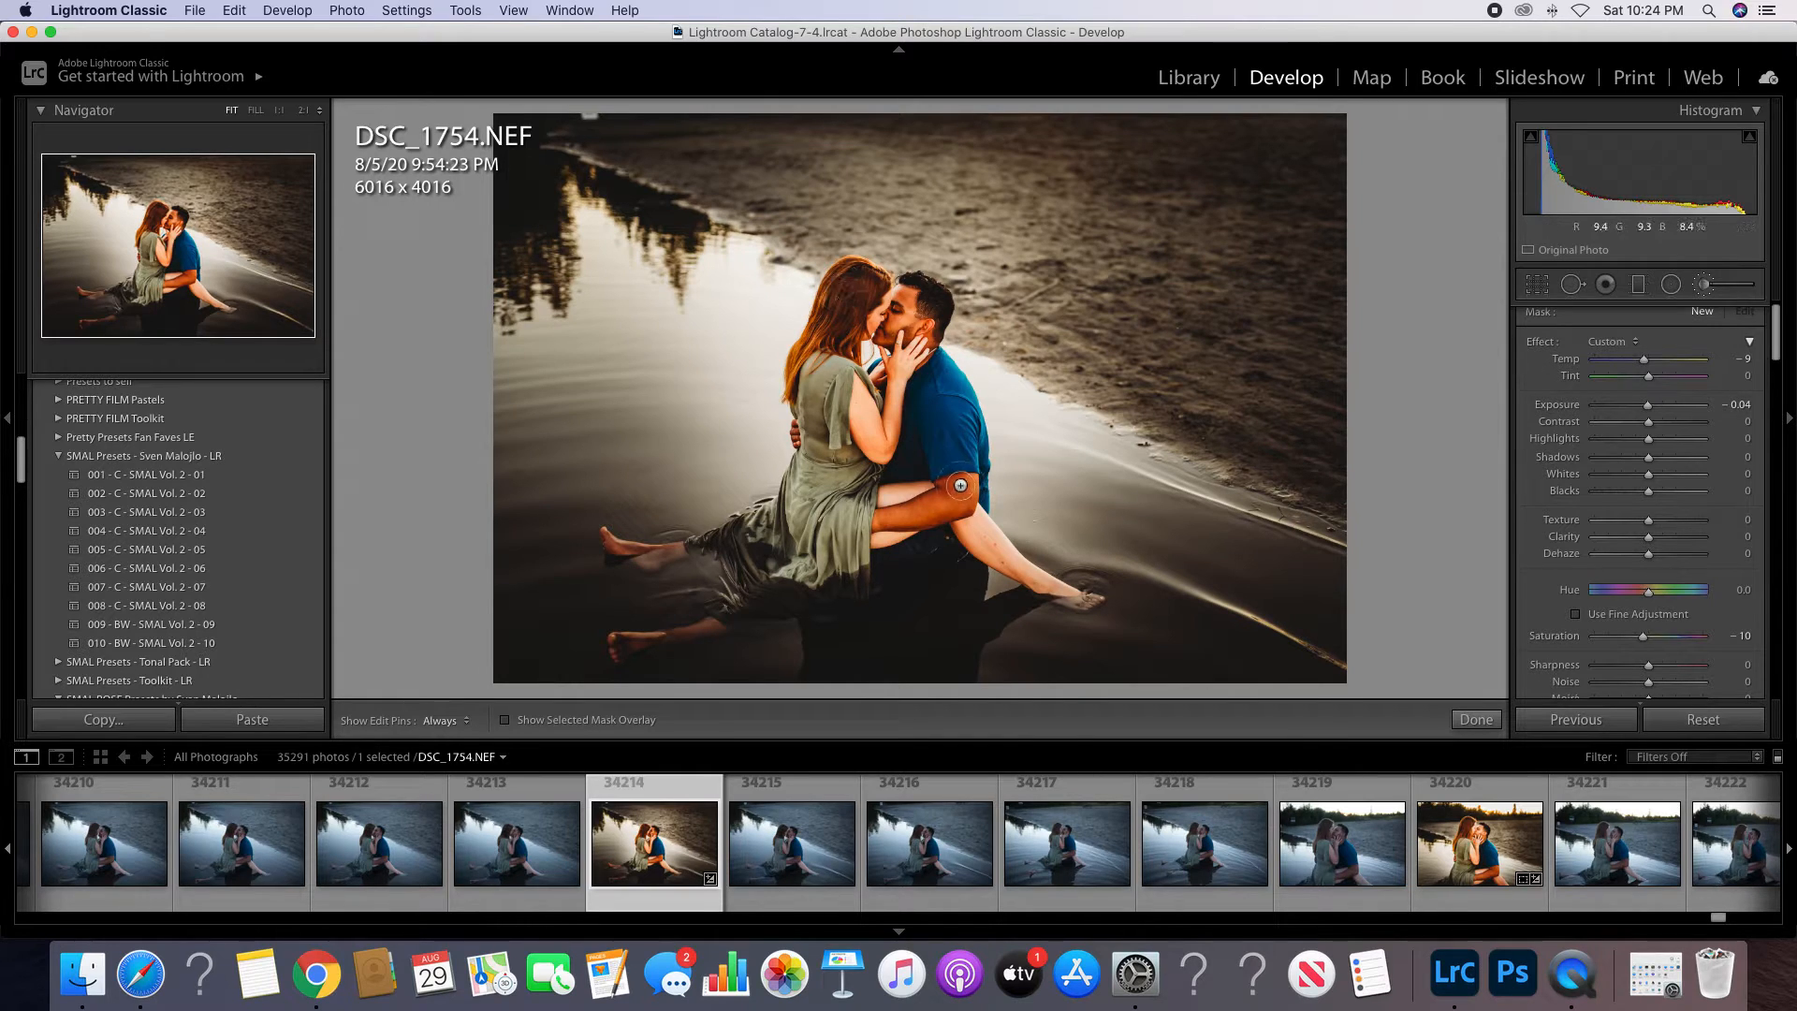
Brush the adjustment over the man's arm and face, toggling the edit pins out of the way, and close the brush.
key("h")
mouse_move(916, 516)
left_mouse_down()
mouse_move(892, 519)
mouse_move(955, 501)
mouse_move(946, 513)
mouse_move(978, 473)
mouse_move(947, 504)
left_mouse_up()
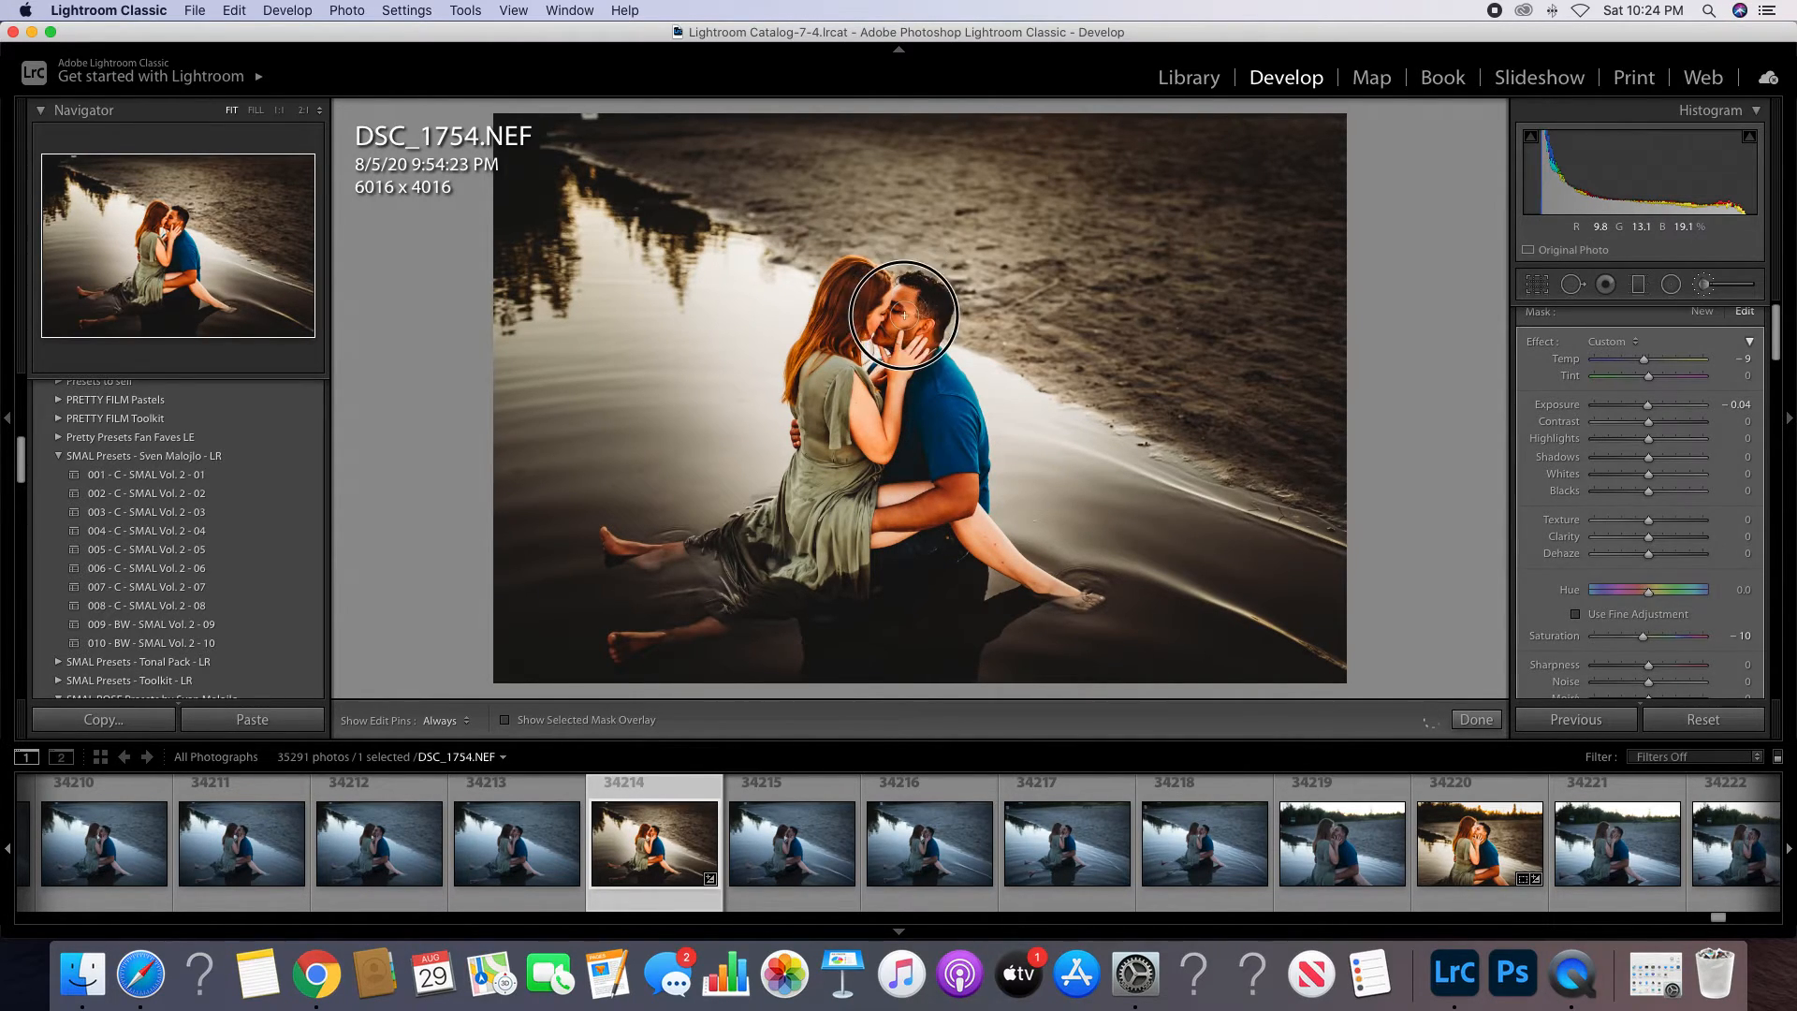
key("h")
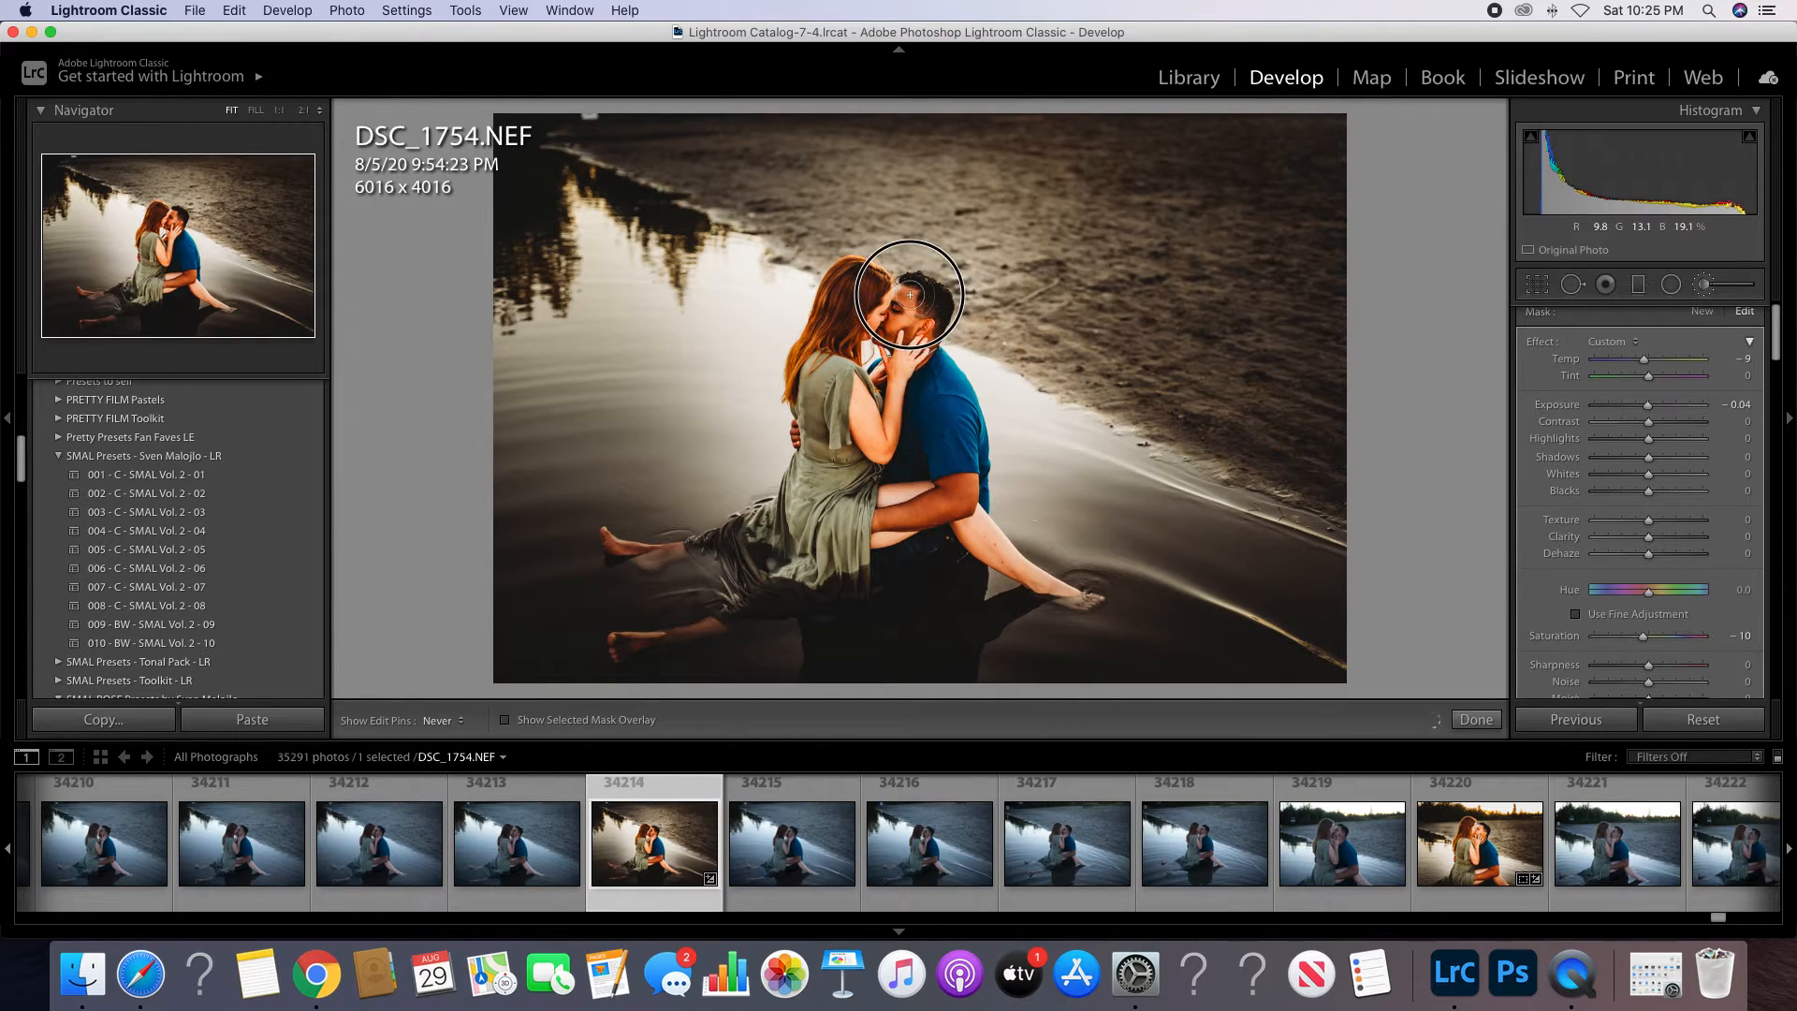
mouse_move(895, 312)
left_mouse_down()
mouse_move(932, 347)
mouse_move(988, 317)
left_mouse_up()
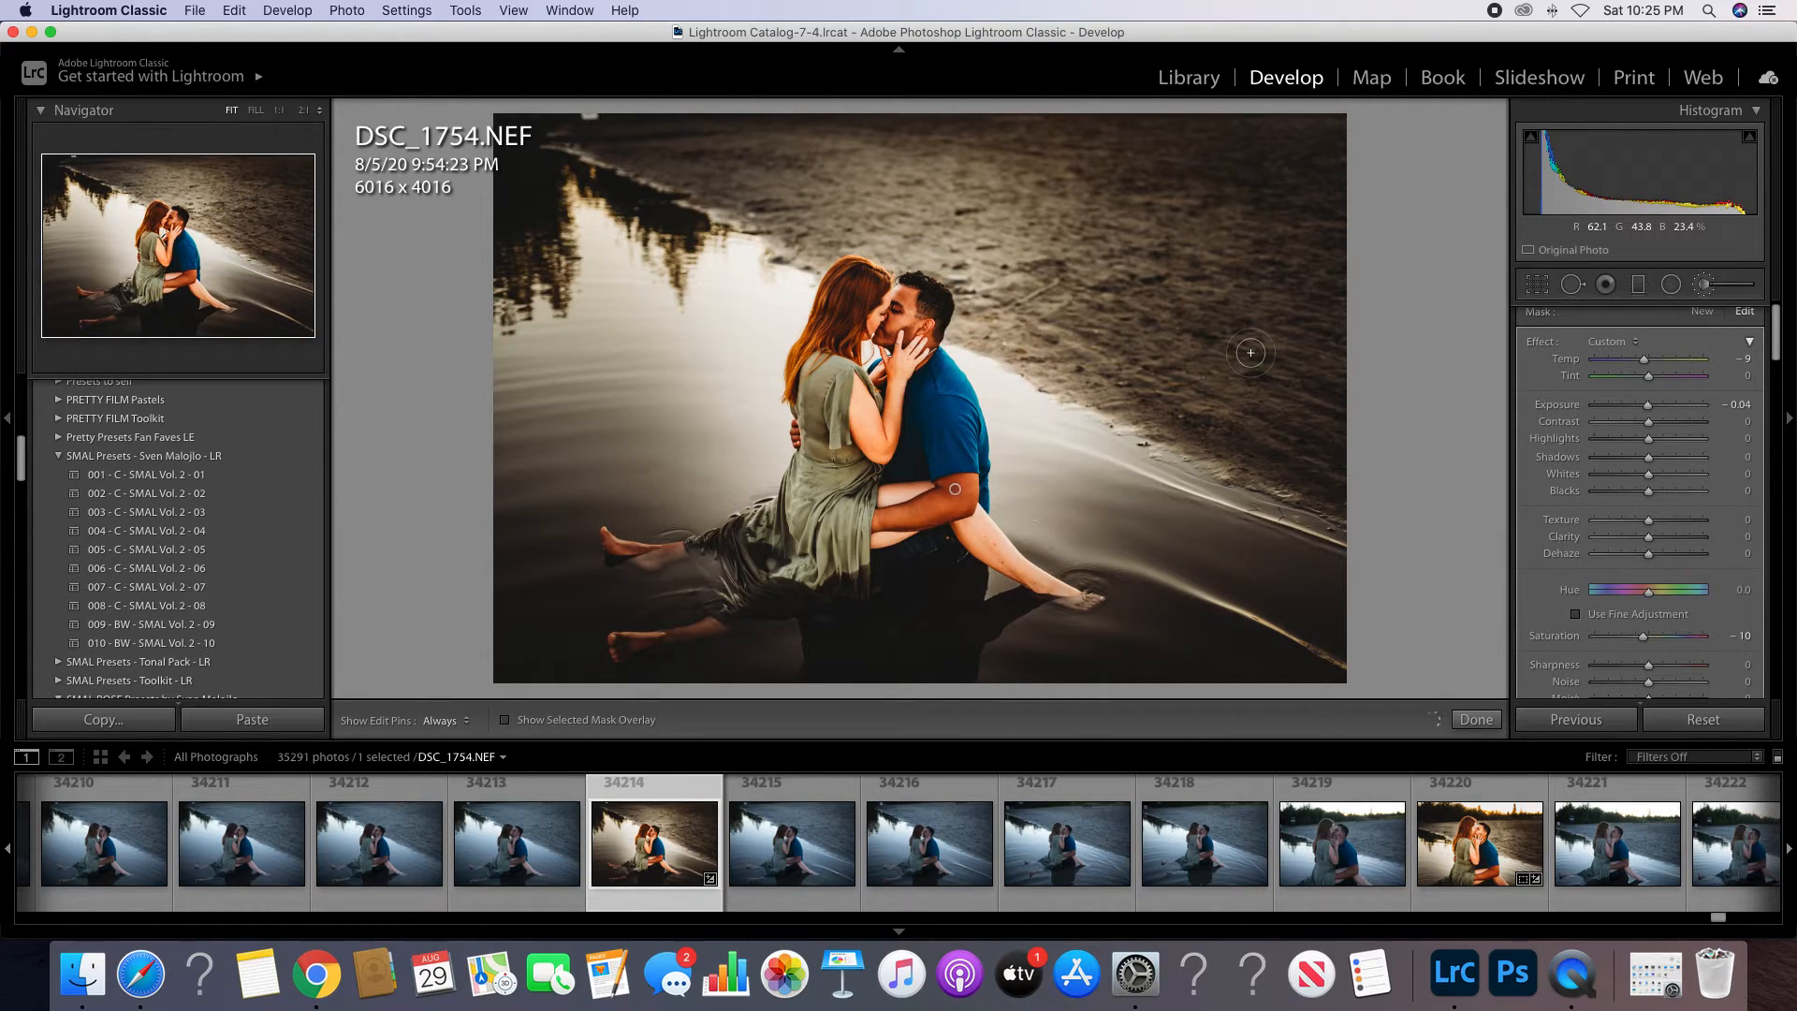
left_click(1703, 288)
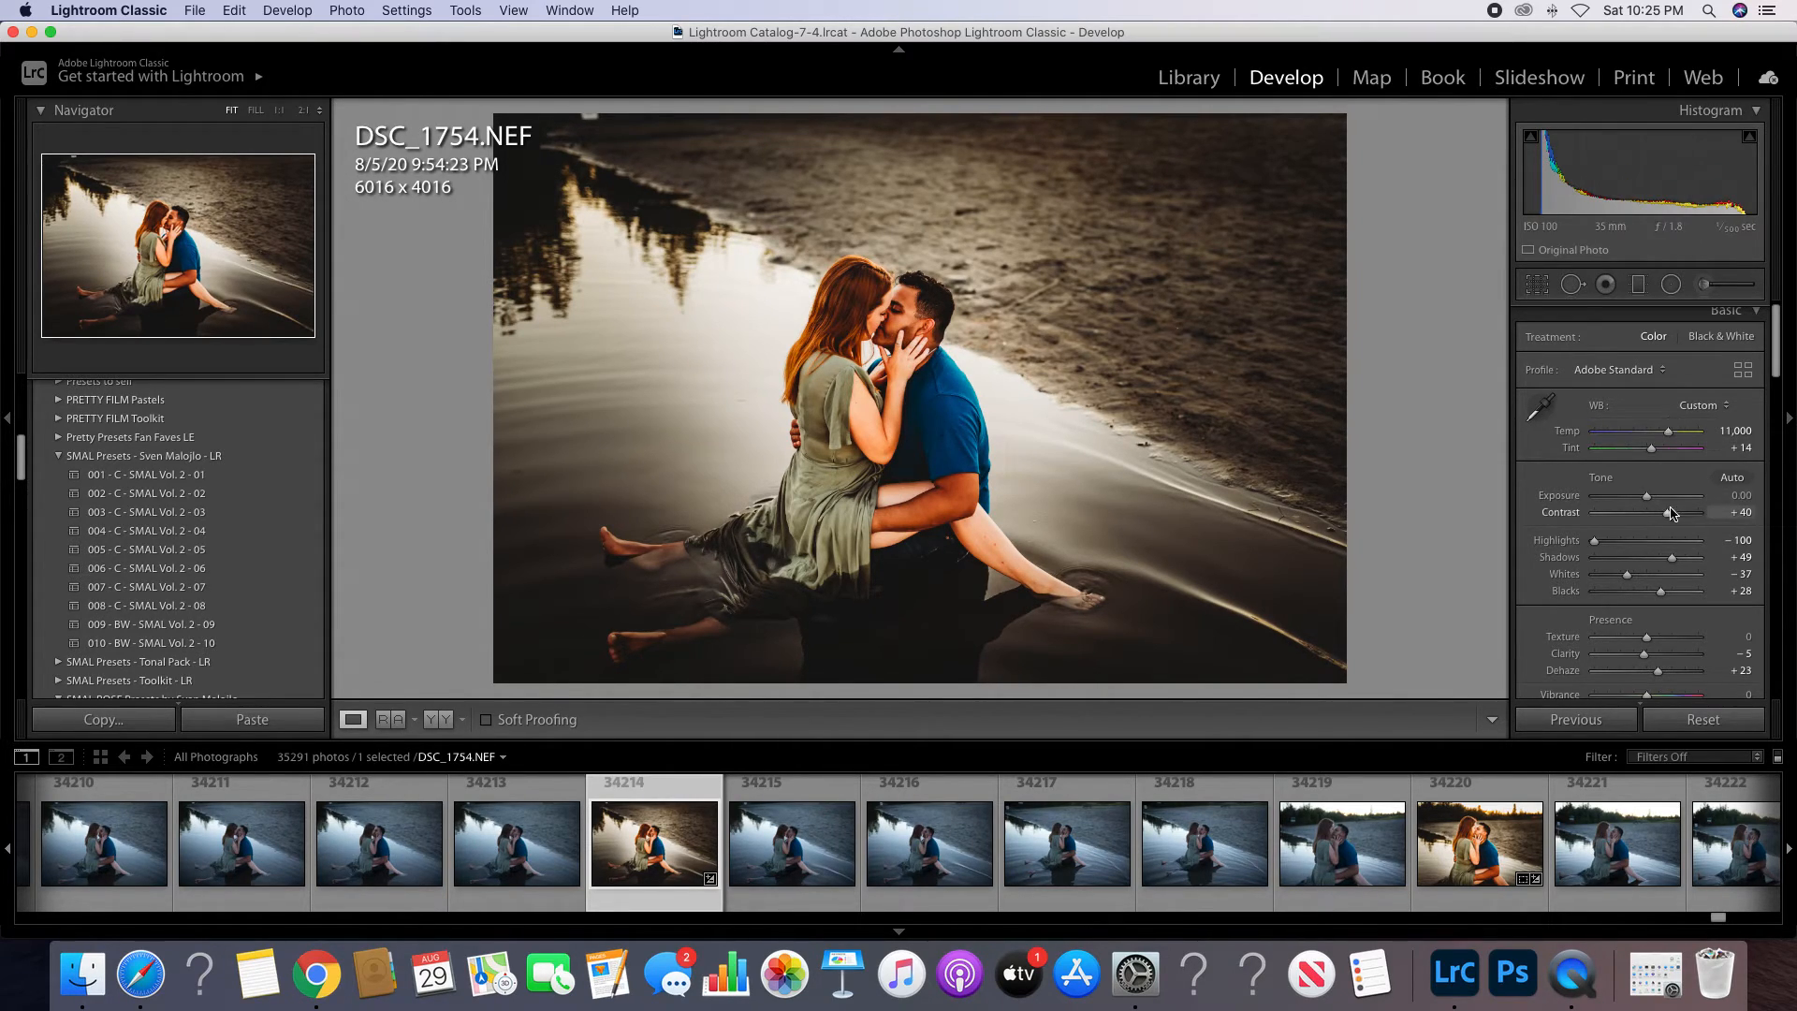
Set the photo's overall contrast to +50, exposure to +0.03 and temperature to 11,333.
left_click_drag(1671, 518, 1677, 514)
left_click(1719, 495)
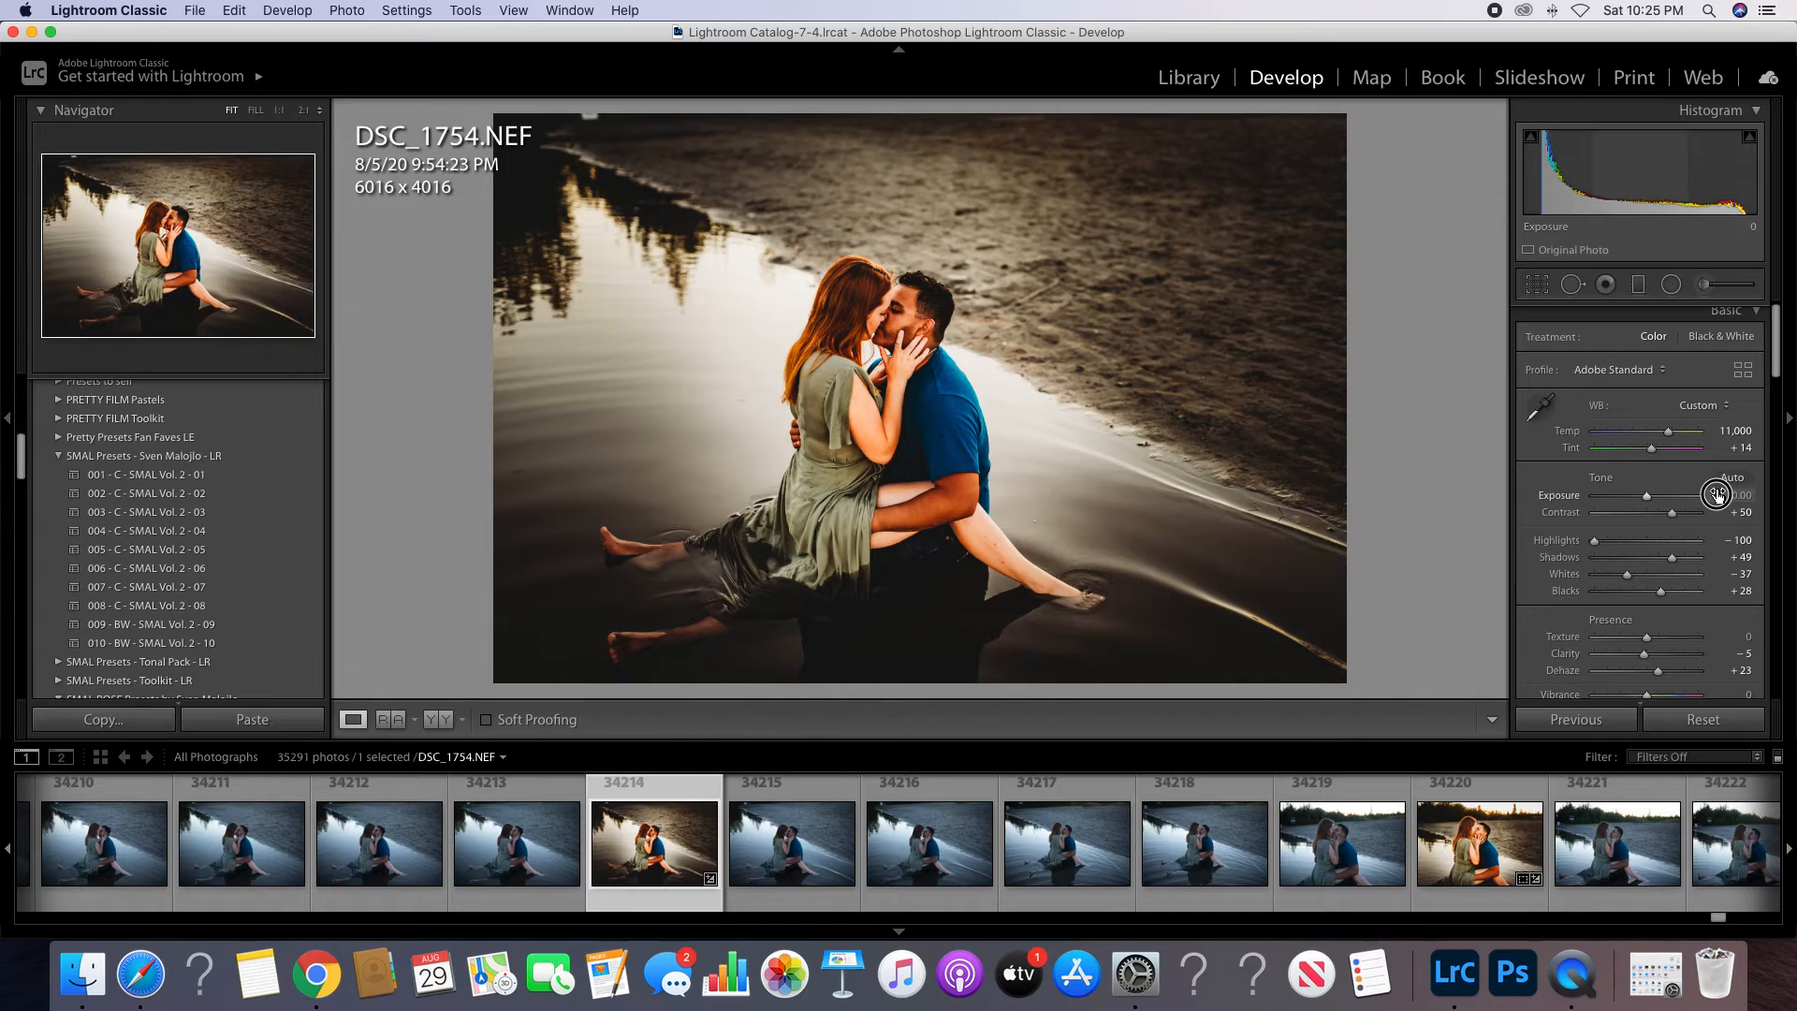
left_click_drag(1719, 495, 1721, 495)
left_click_drag(1735, 430, 1730, 430)
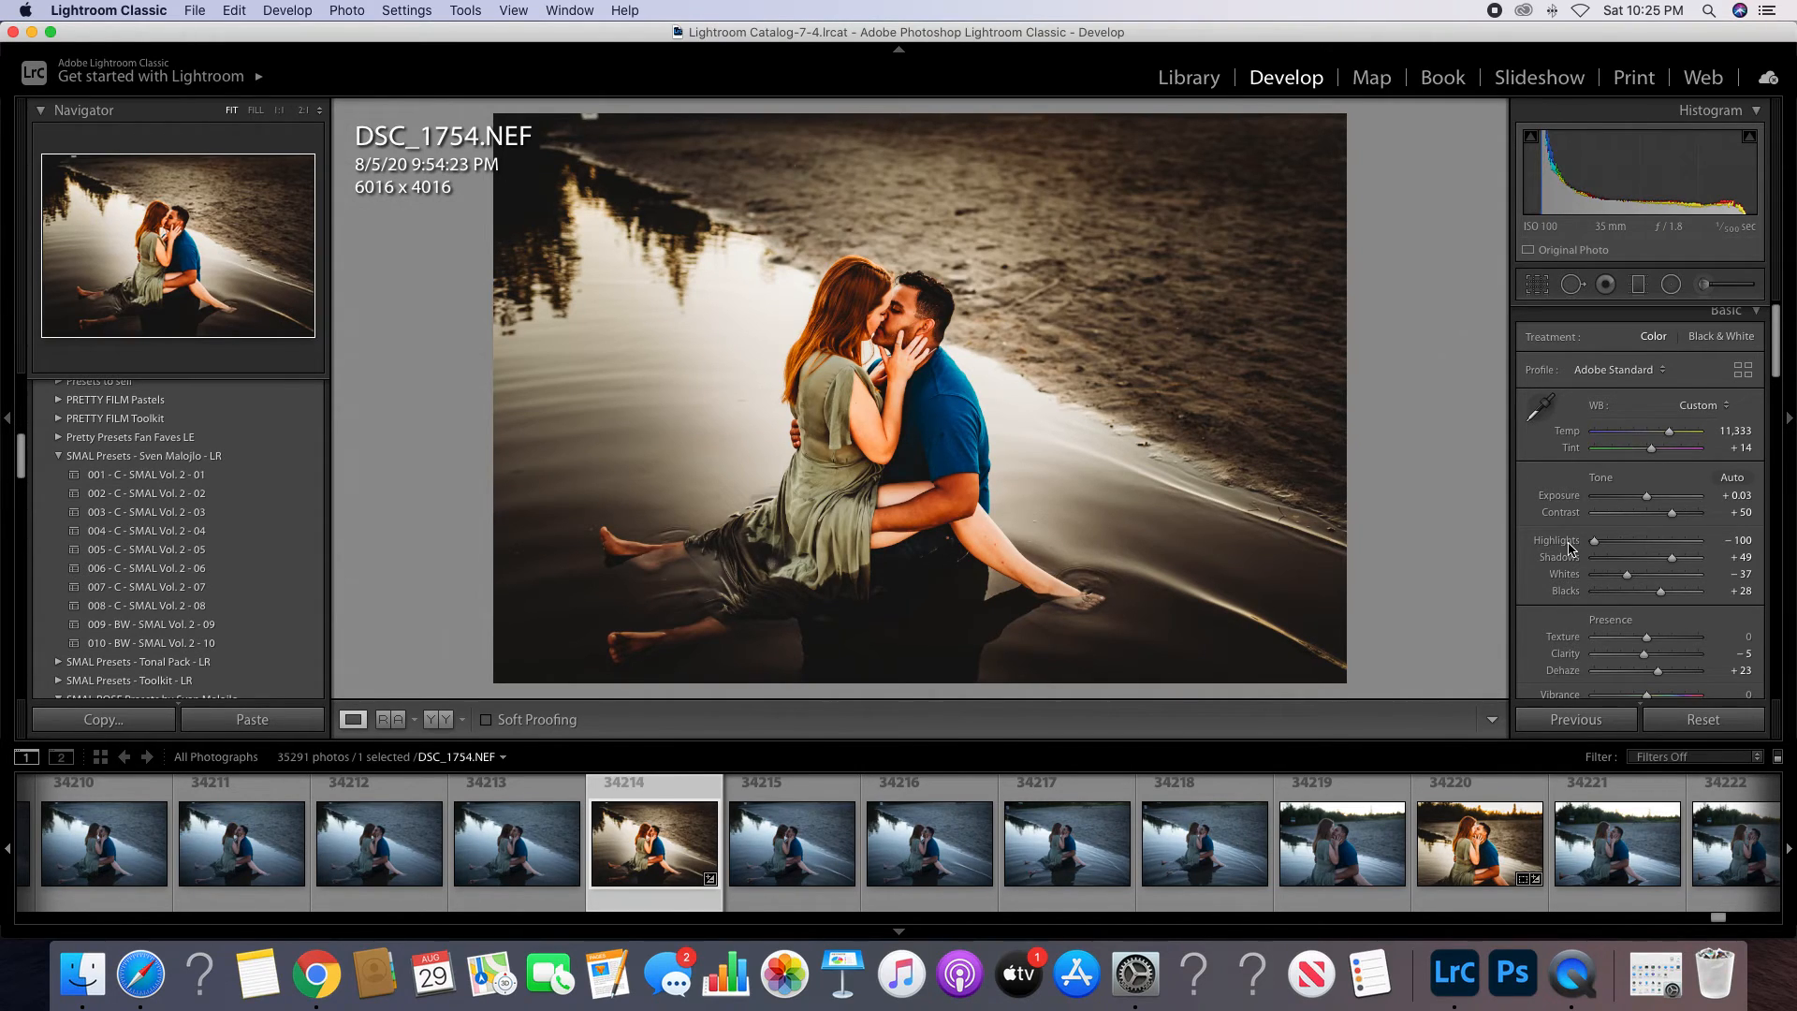
Add a control point in the shadows region of the tone curve.
scroll(1587, 636, "down", 3)
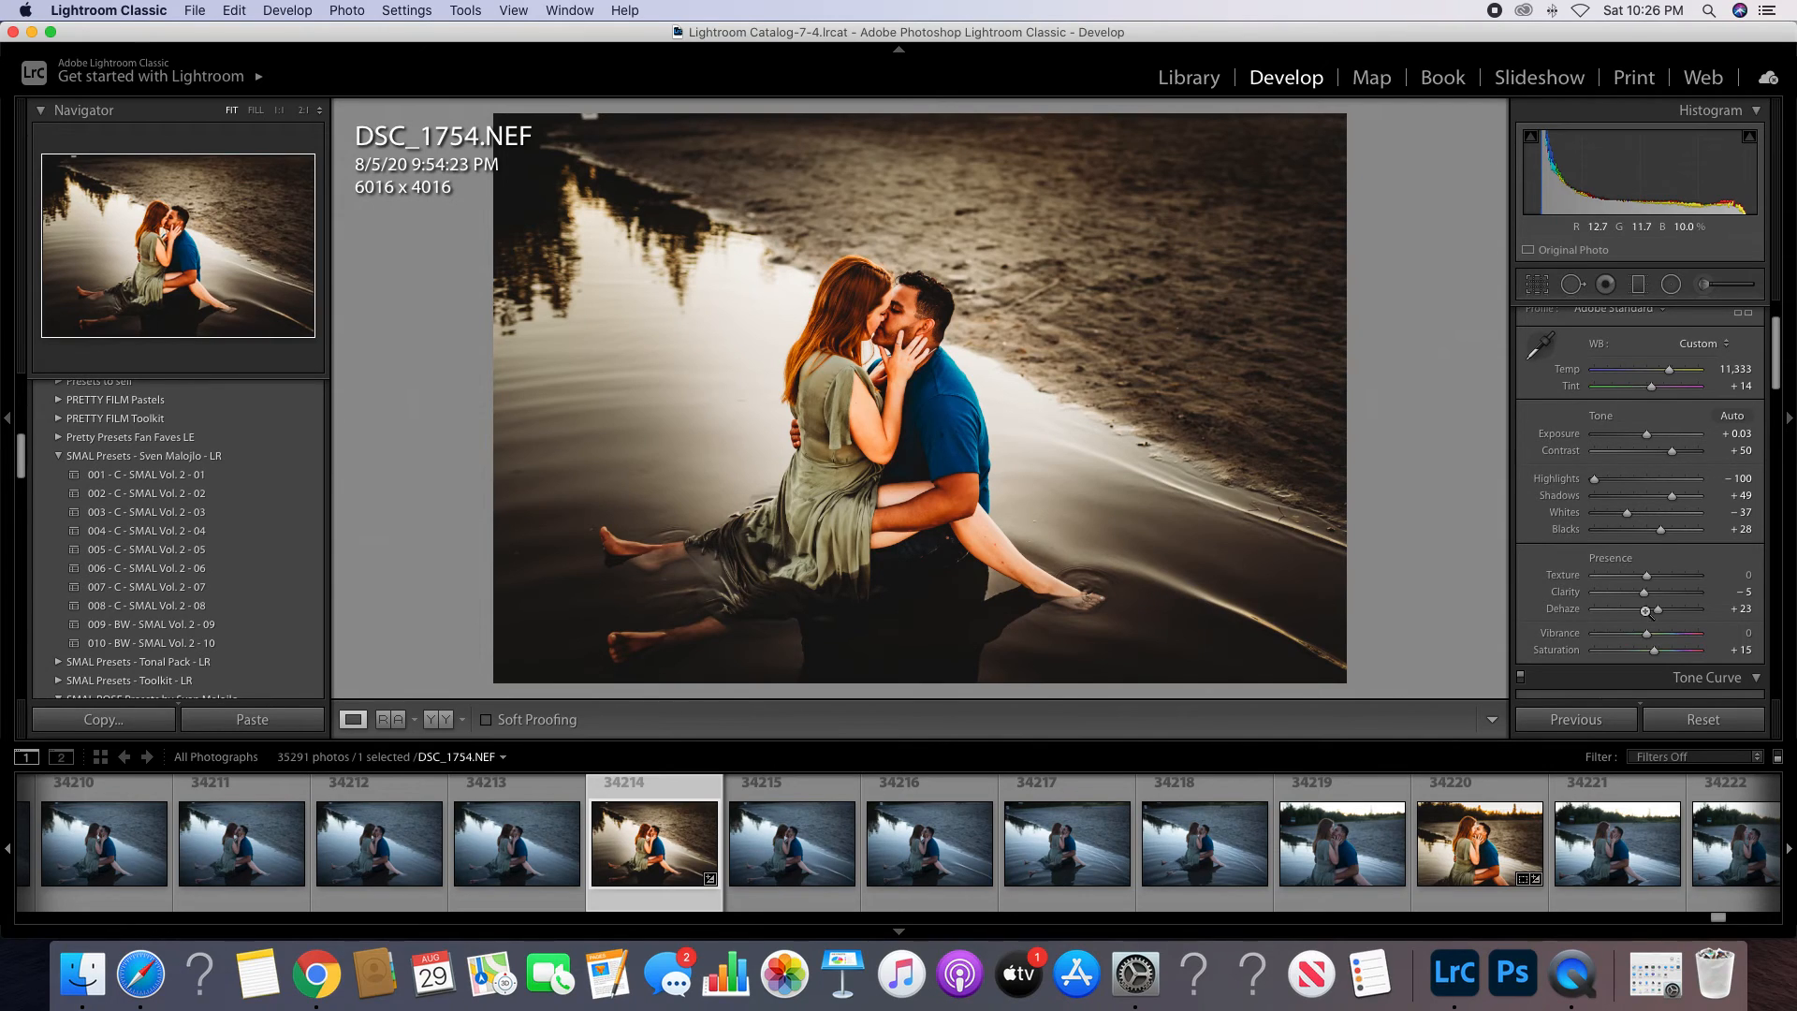
scroll(1593, 629, "down", 3)
scroll(1593, 629, "down", 10)
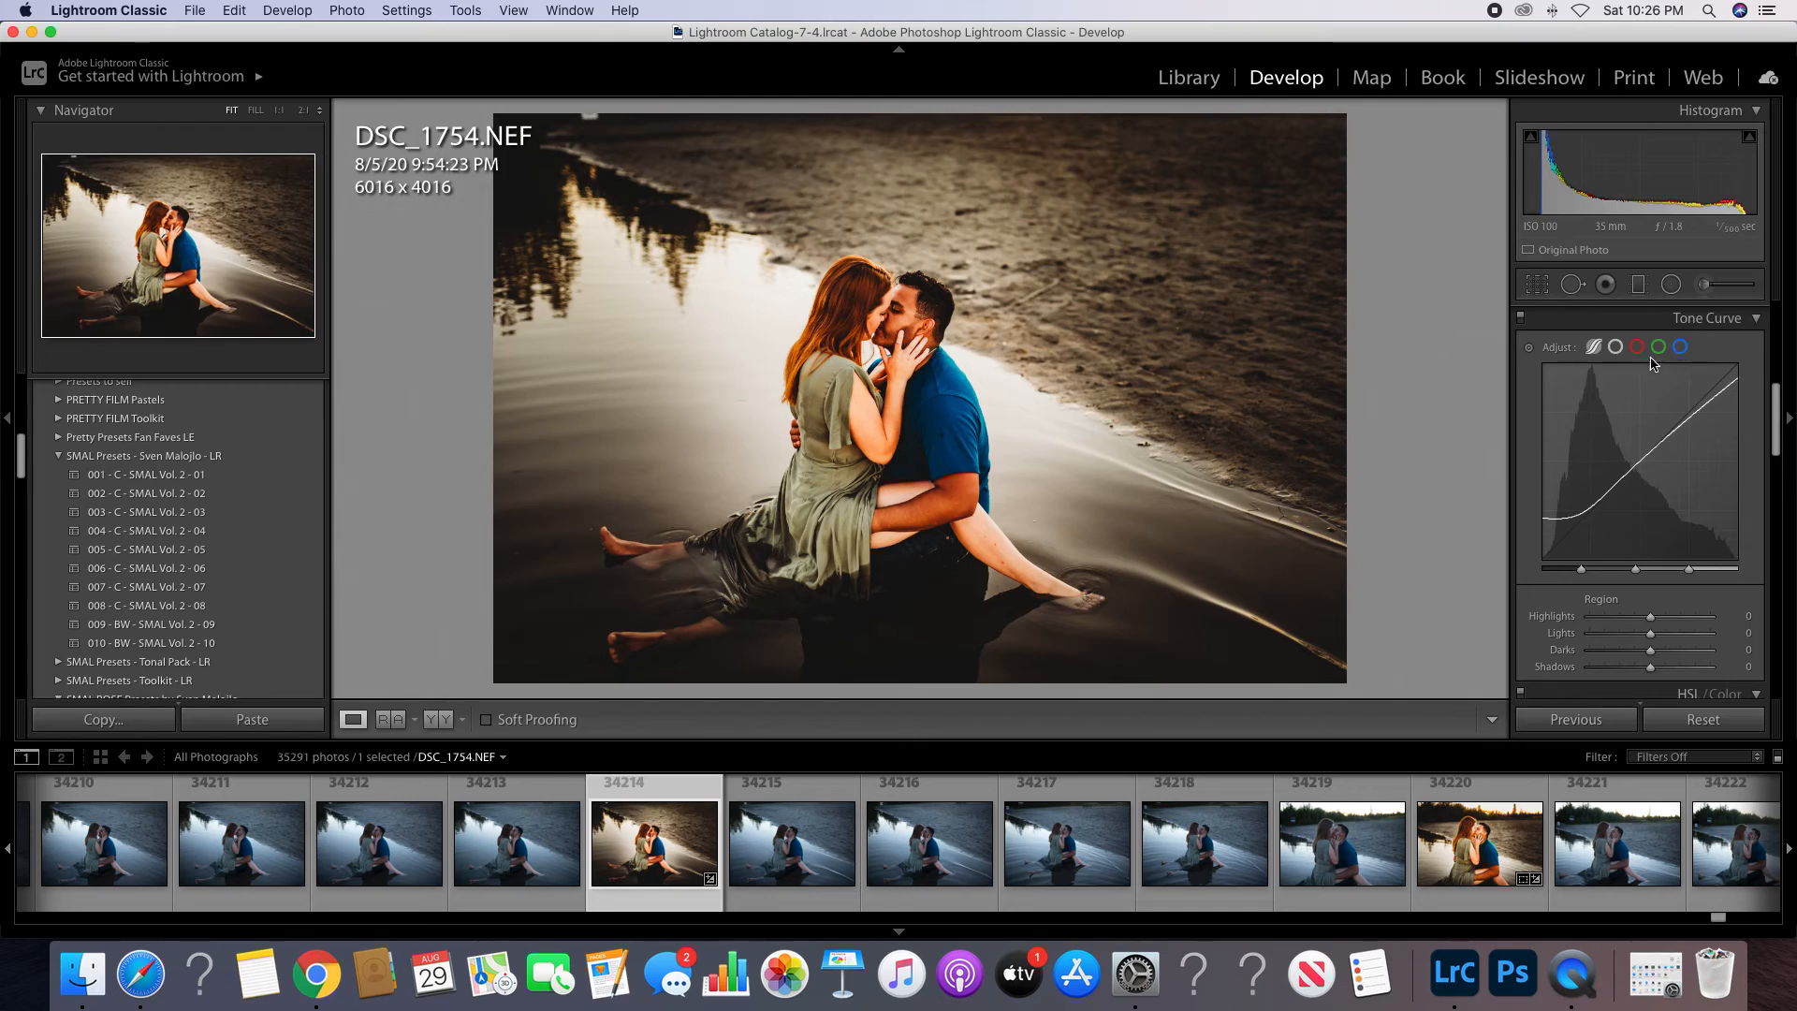
left_click(1571, 517)
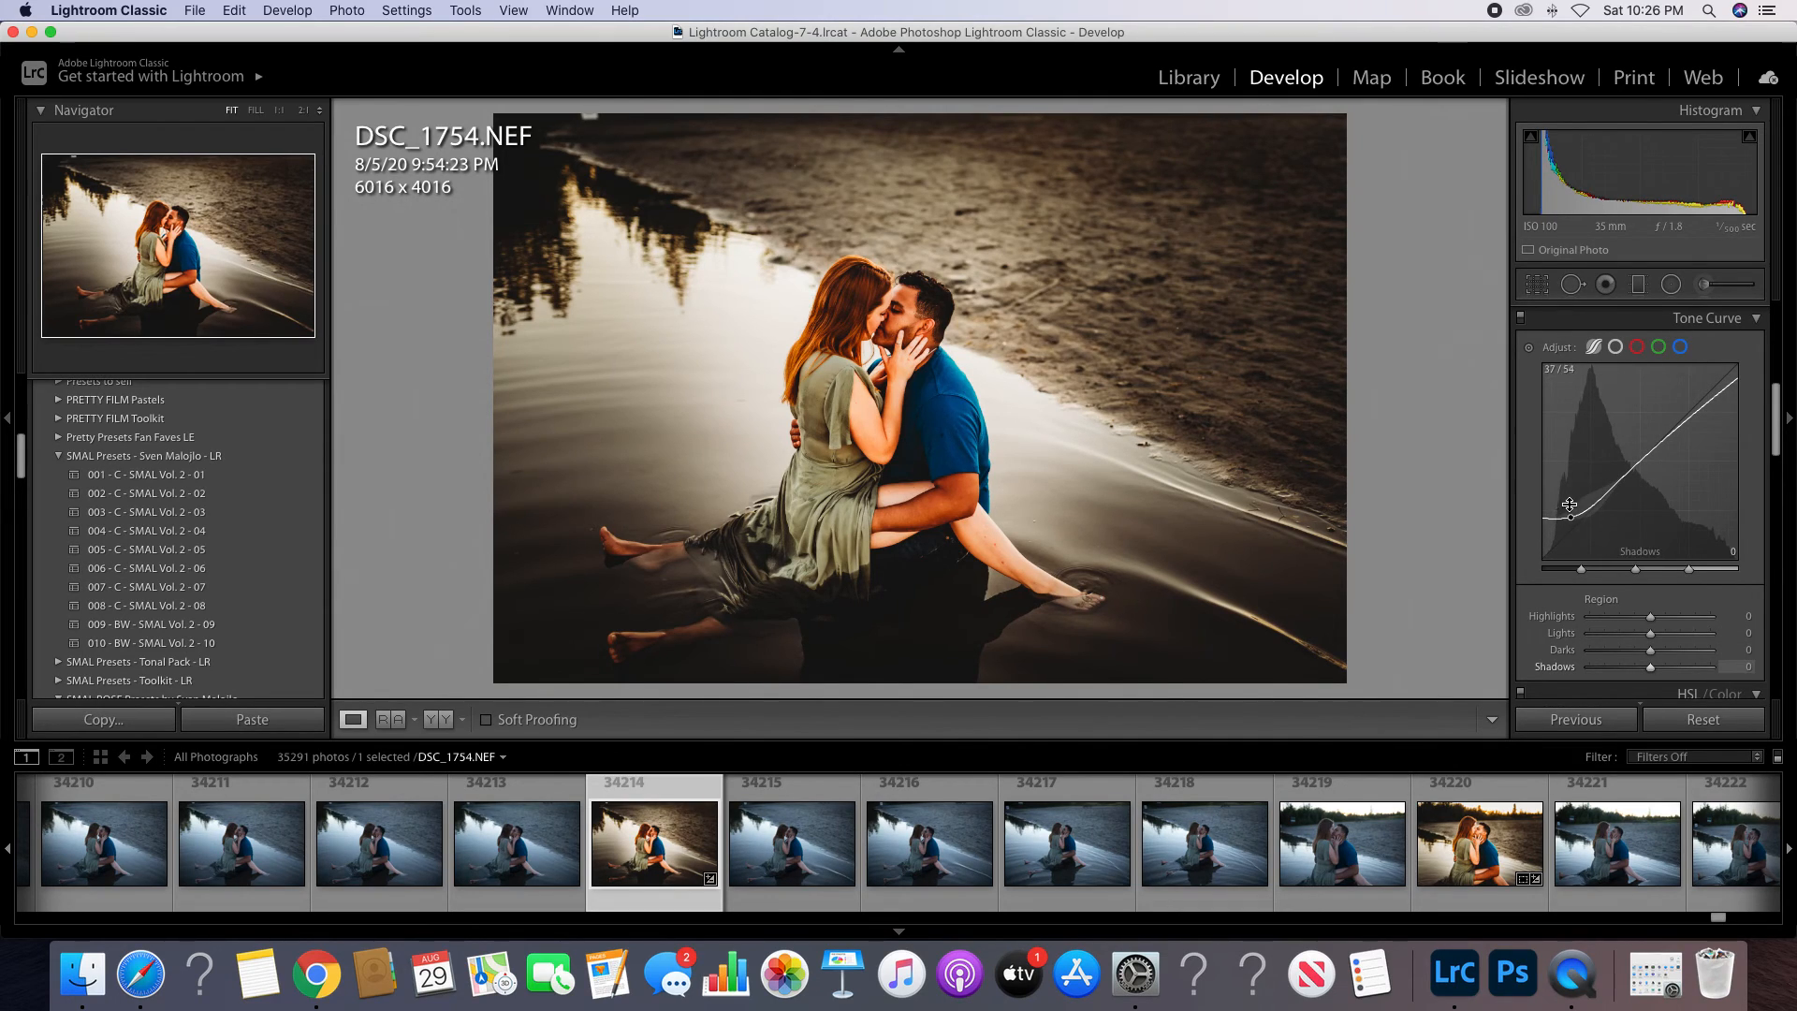